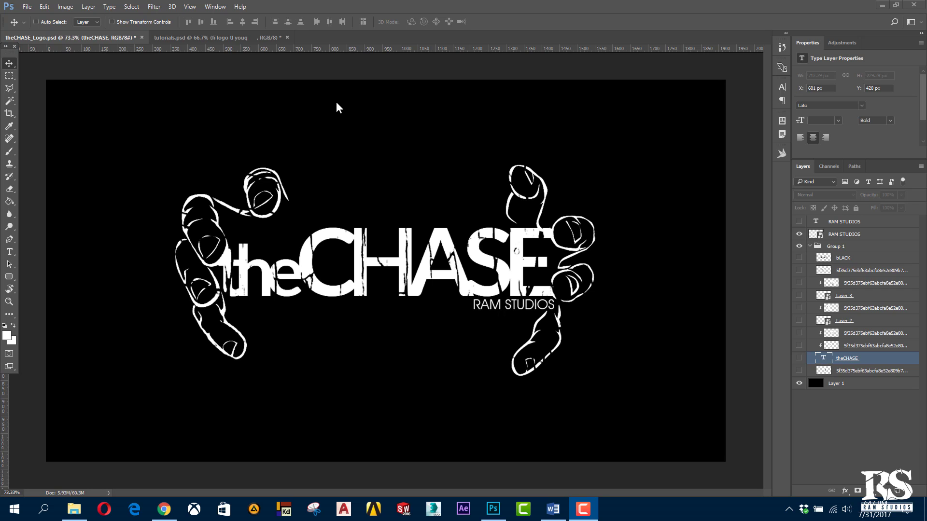
Leave the finished theCHASE logo in Photoshop and show The CHASE Facebook page in Chrome
left_click(164, 513)
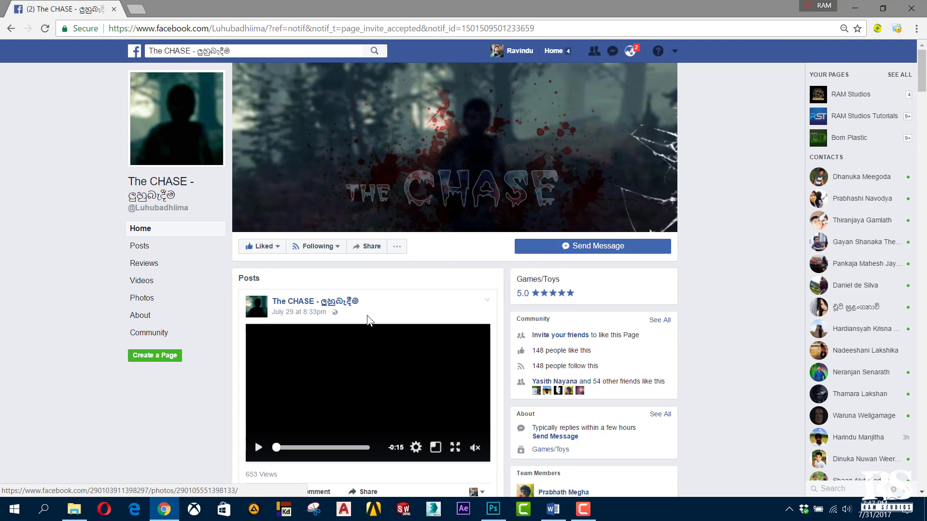
scroll(411, 266, "down", 4)
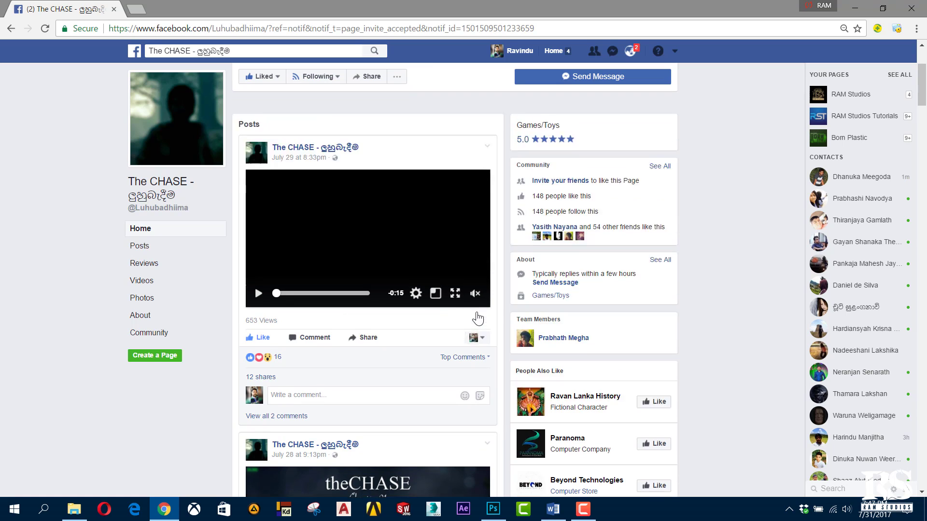
scroll(482, 309, "up", 2)
scroll(486, 282, "up", 1)
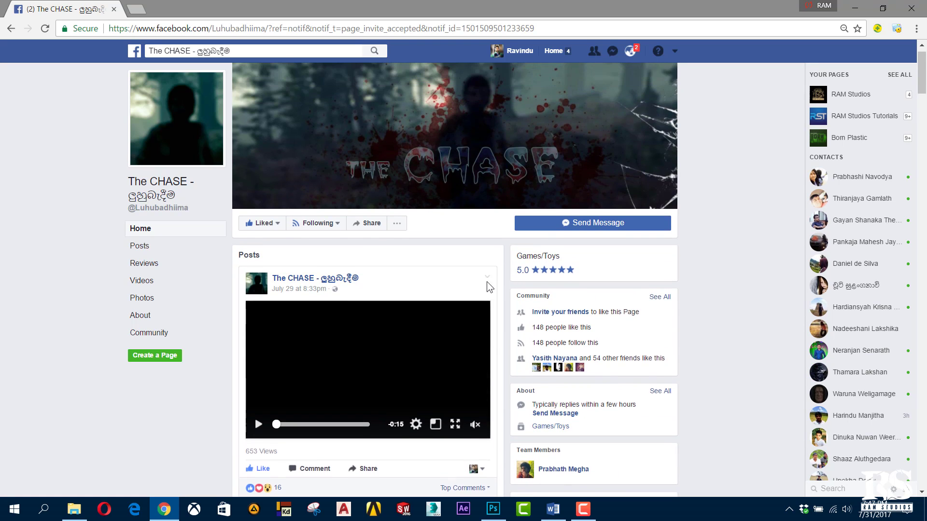
scroll(403, 249, "down", 1)
scroll(392, 300, "down", 2)
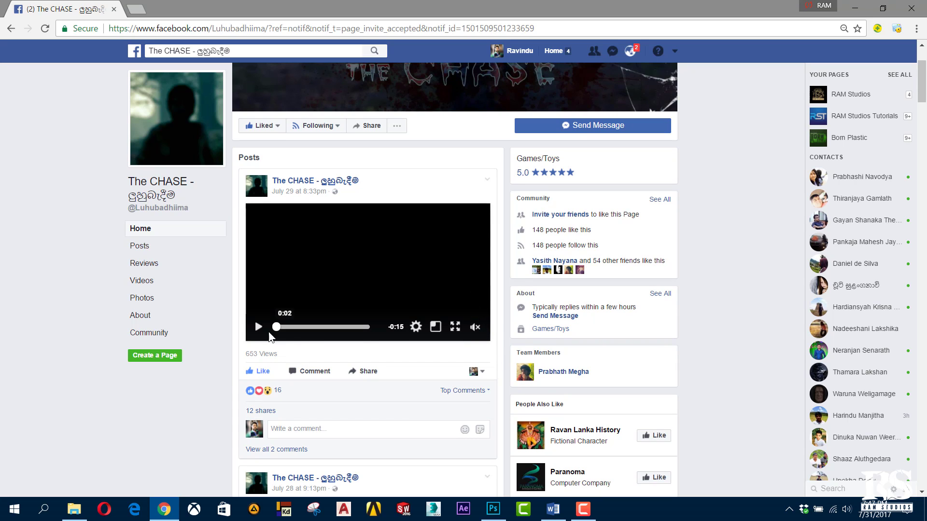
left_click(455, 328)
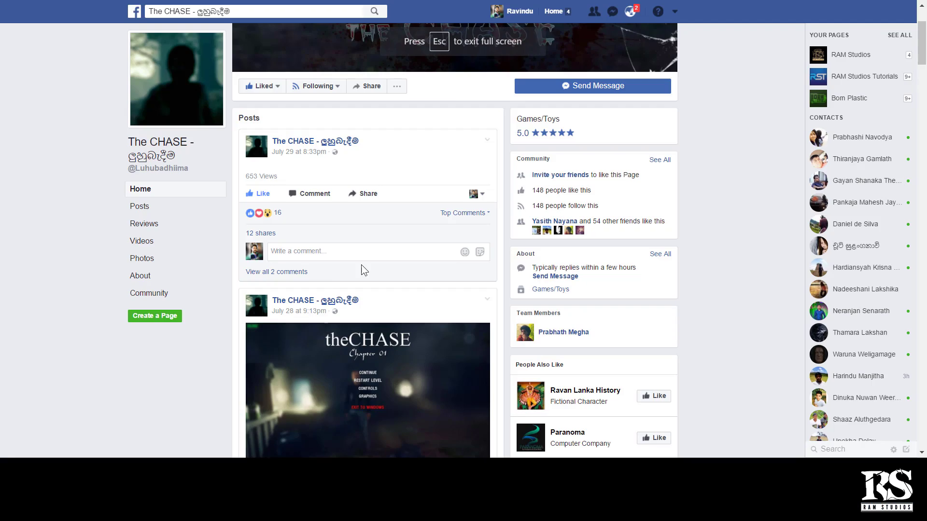
left_click(150, 507)
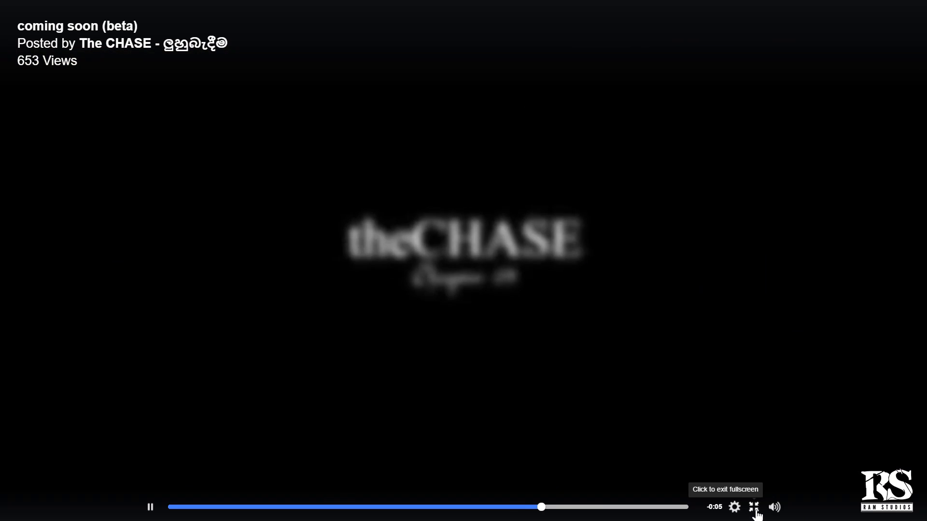
left_click(755, 509)
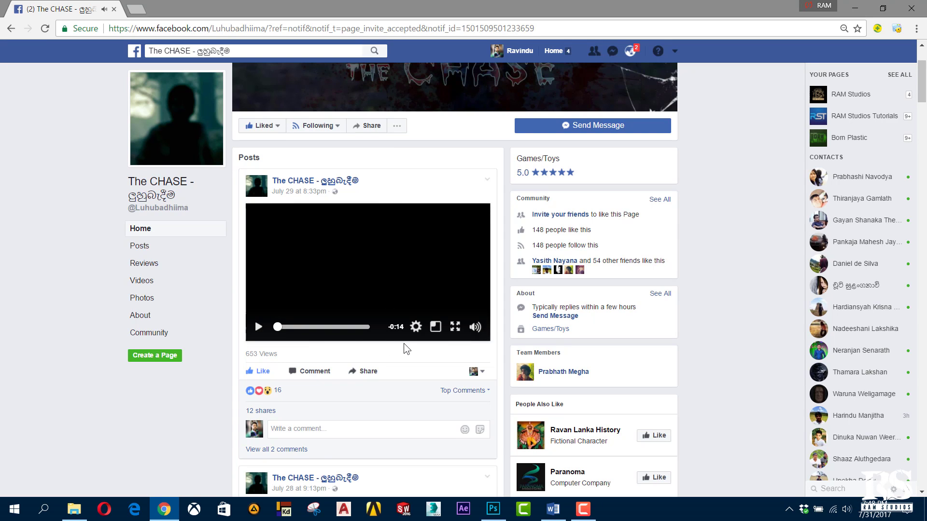
scroll(383, 361, "down", 1)
scroll(384, 360, "down", 4)
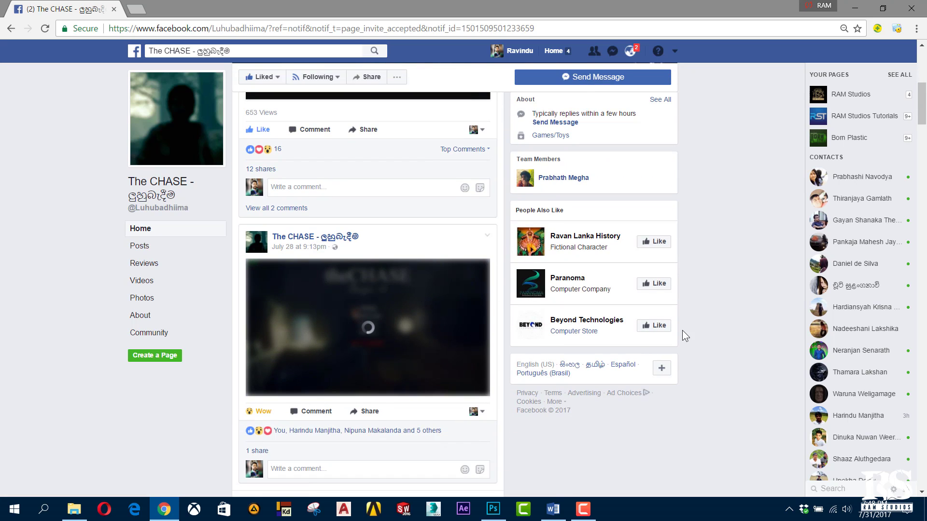
left_click(389, 328)
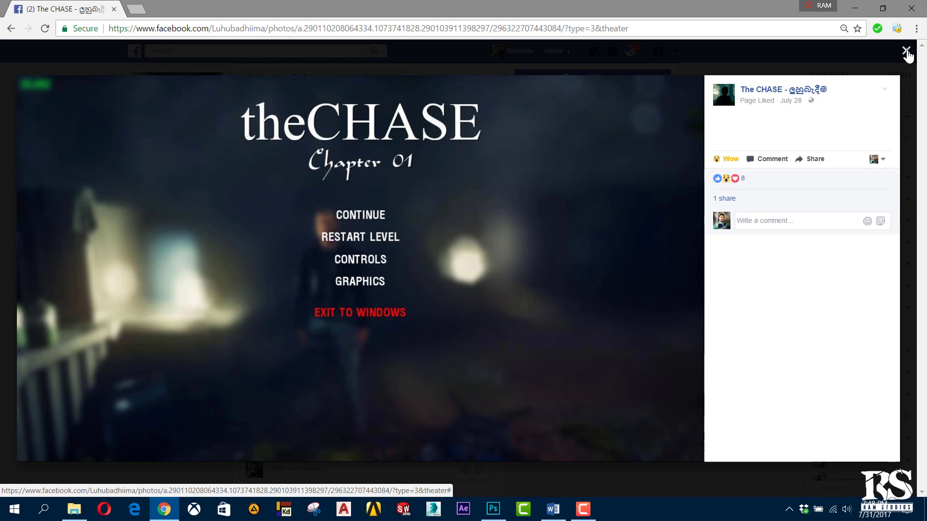
left_click(906, 51)
scroll(331, 325, "down", 6)
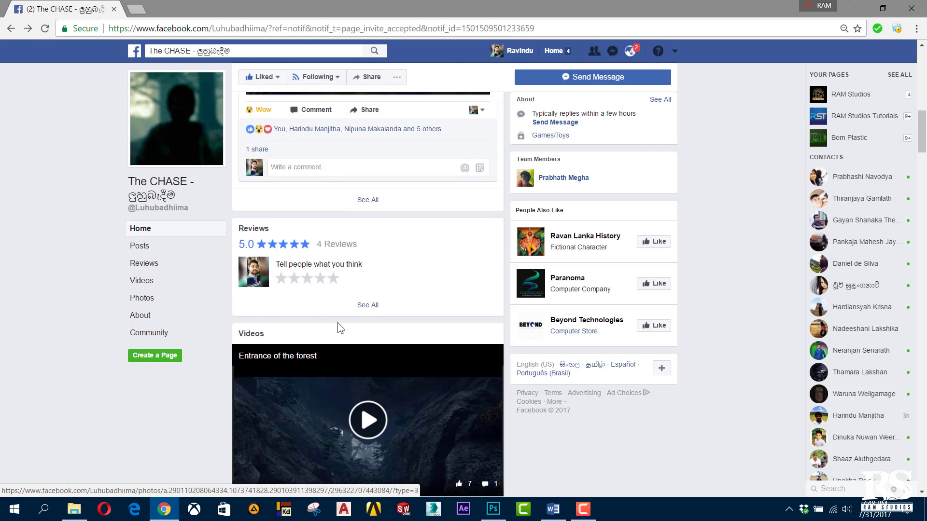
scroll(338, 325, "down", 6)
scroll(461, 317, "down", 2)
scroll(461, 317, "down", 3)
scroll(482, 318, "down", 5)
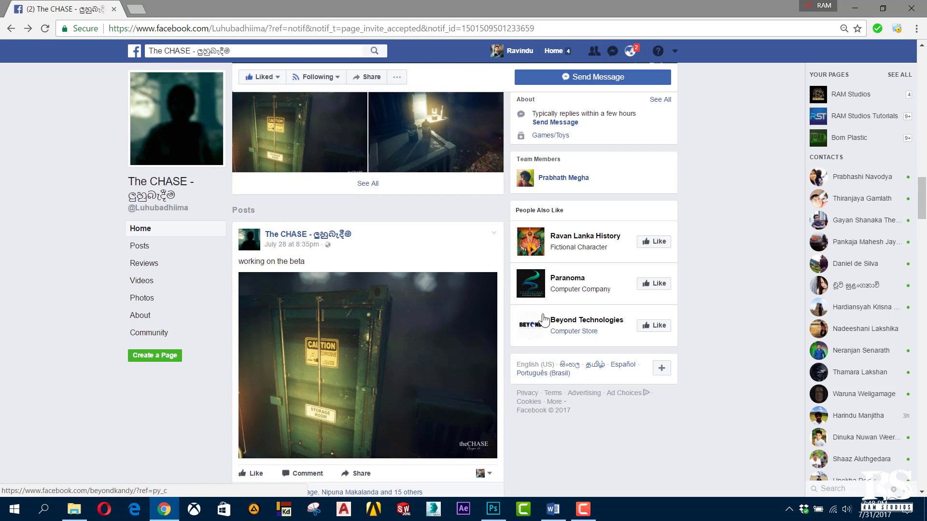
scroll(544, 320, "down", 3)
scroll(579, 328, "up", 6)
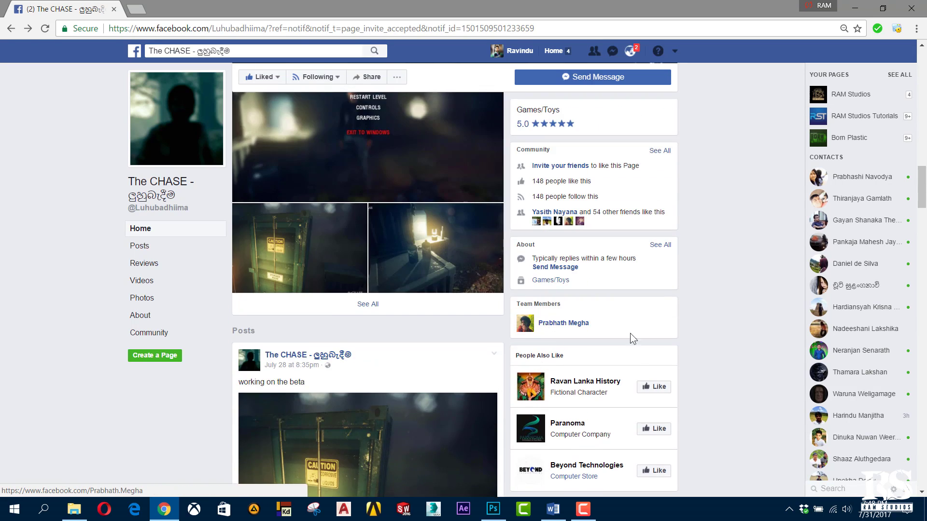
scroll(207, 393, "down", 9)
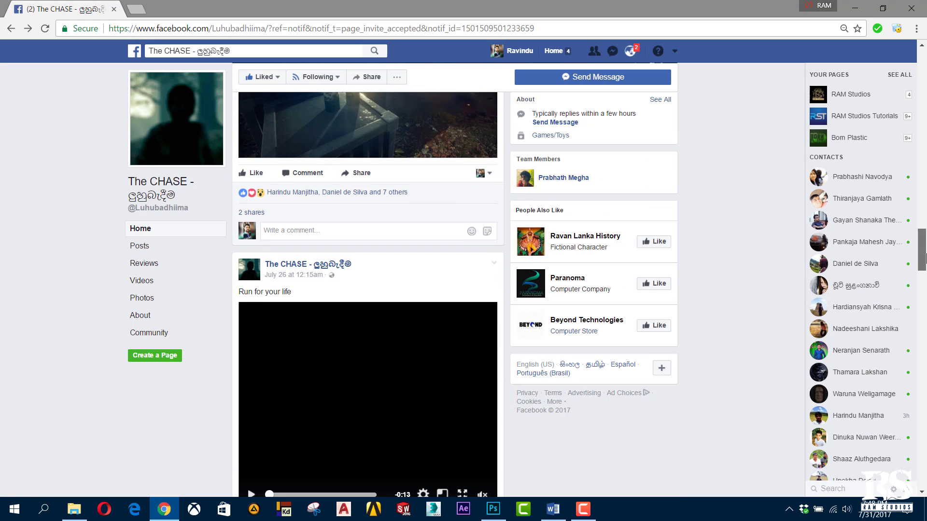
left_click(251, 447)
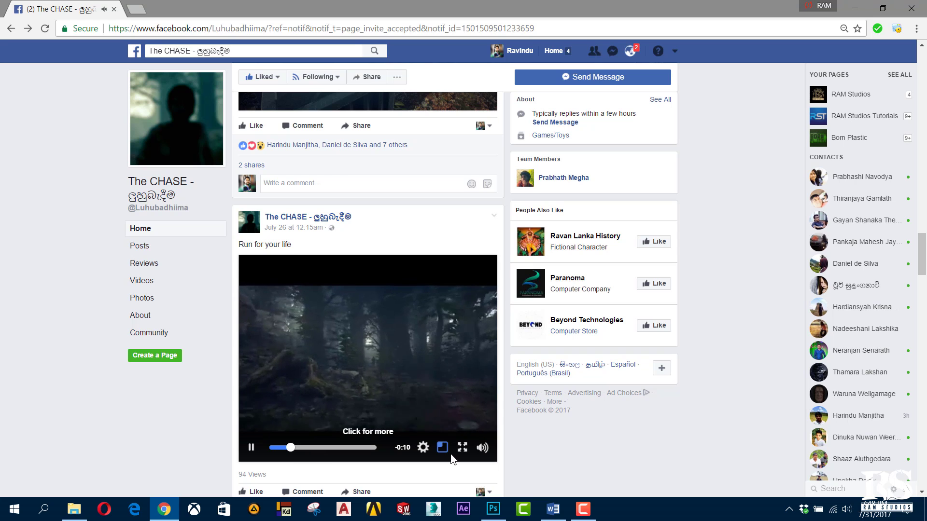
left_click(463, 448)
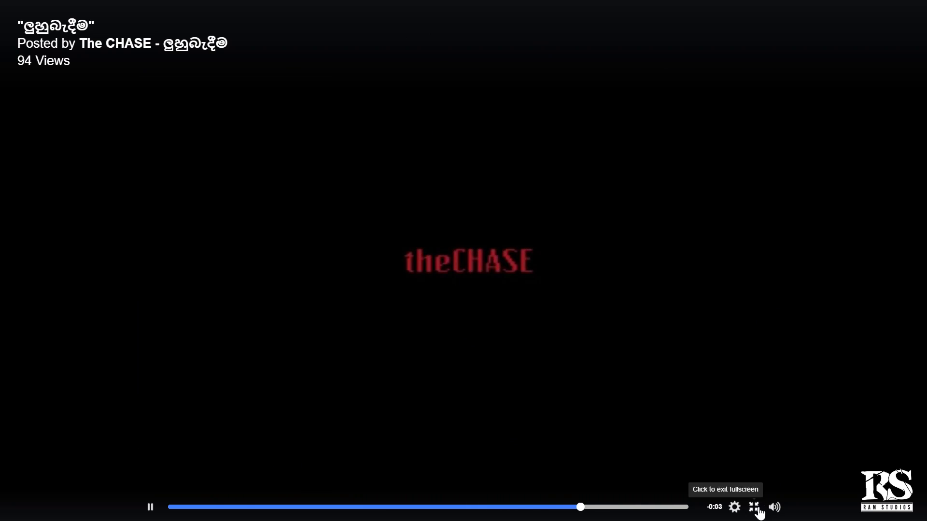
left_click(754, 507)
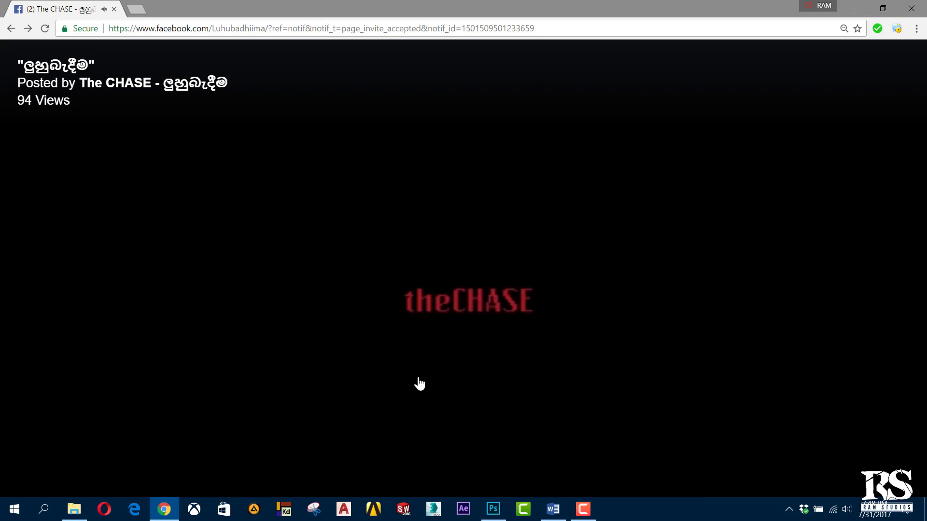
key("Escape")
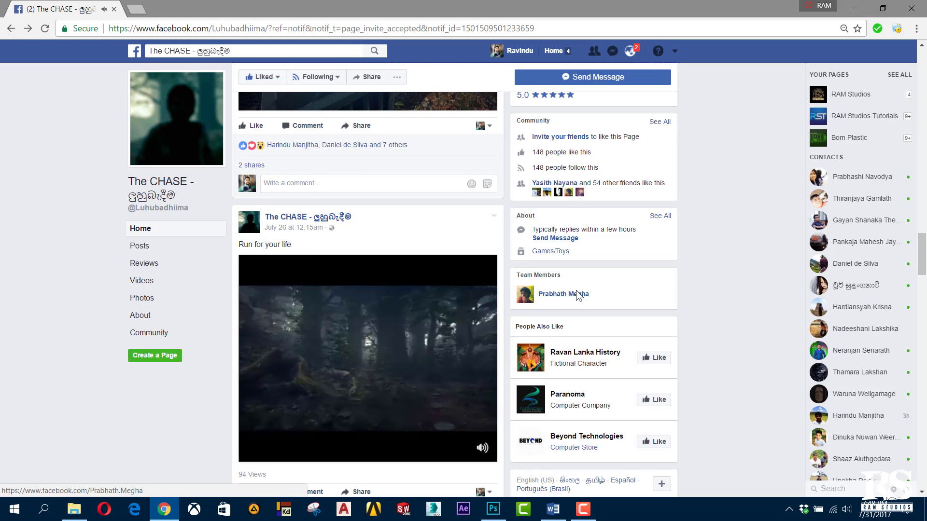
Open the team member's Facebook profile and pause its shared video
left_click(561, 296)
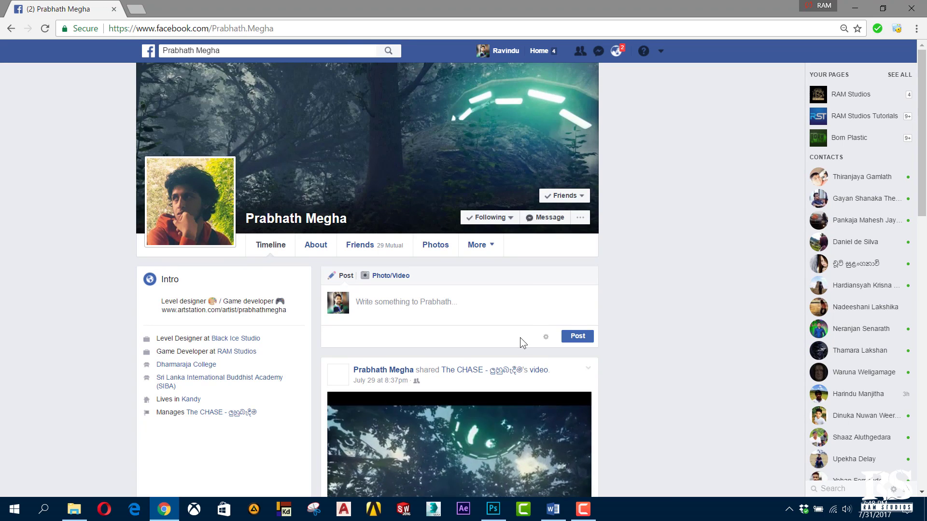
scroll(520, 341, "down", 3)
left_click(463, 382)
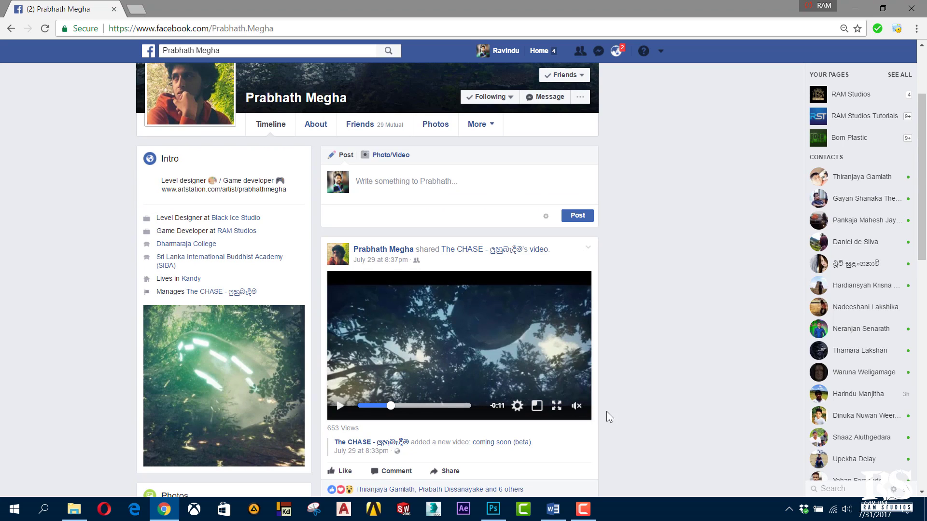
scroll(648, 375, "up", 3)
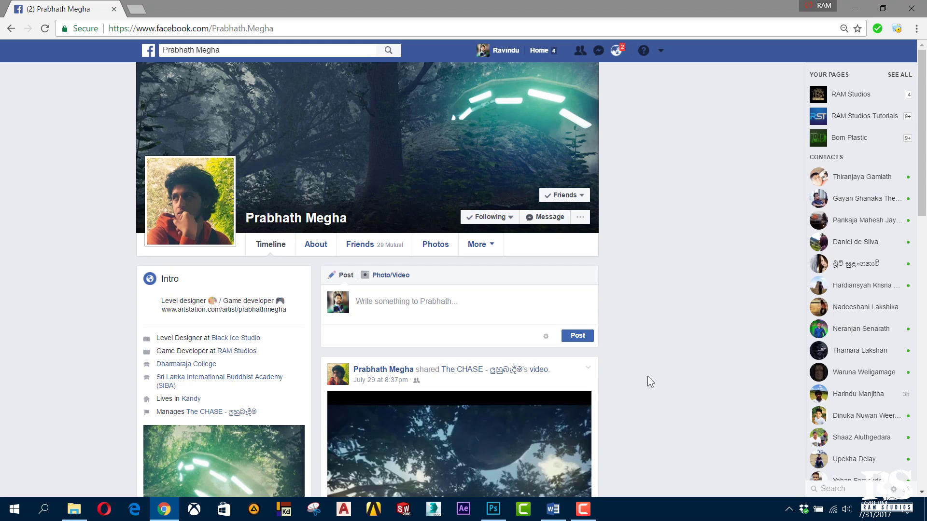
Browse down the profile timeline, then return to the theCHASE logo in Photoshop
scroll(652, 377, "down", 4)
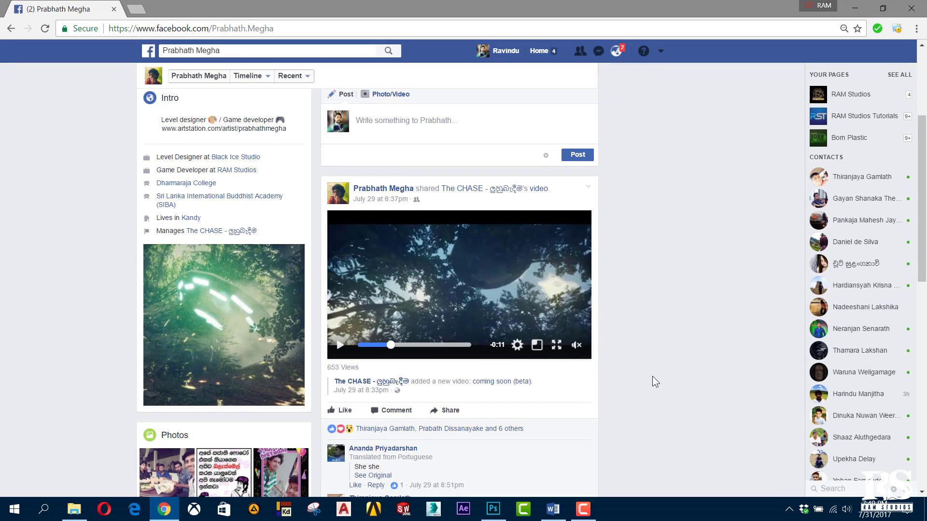
scroll(653, 377, "down", 1)
scroll(653, 377, "down", 2)
scroll(652, 377, "down", 4)
scroll(652, 376, "down", 4)
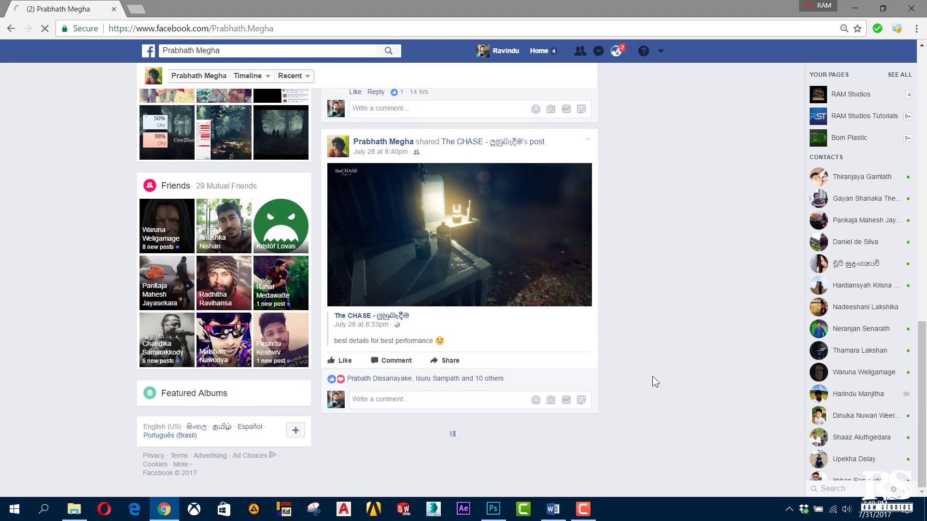
scroll(653, 377, "down", 6)
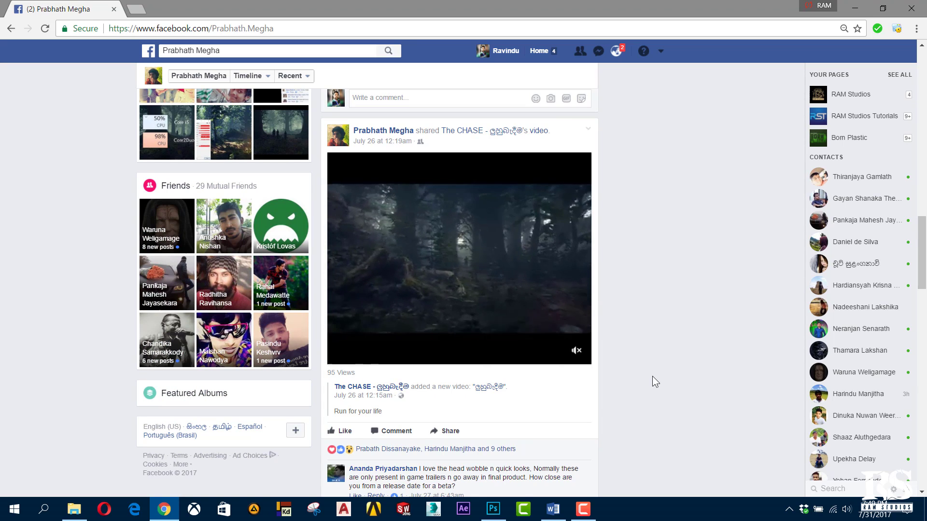
scroll(652, 376, "down", 4)
scroll(652, 377, "down", 5)
scroll(652, 376, "down", 7)
scroll(652, 377, "down", 5)
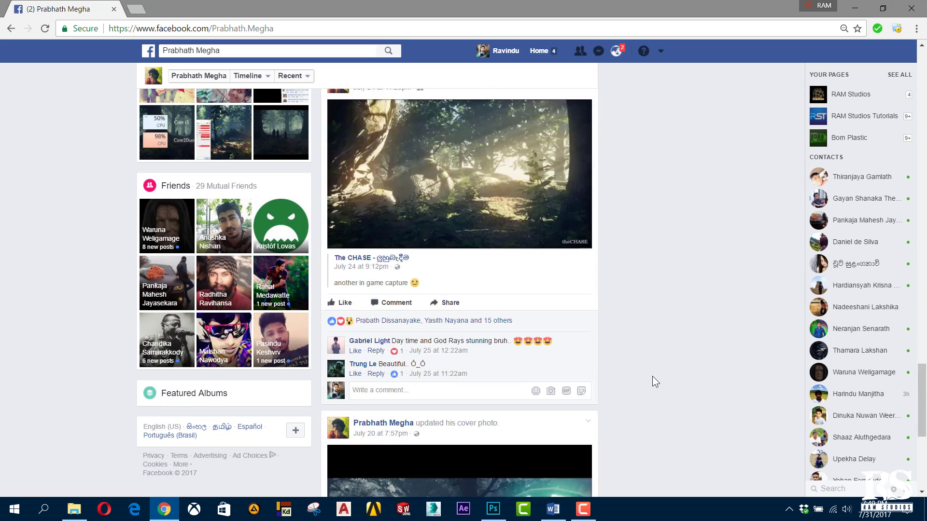
scroll(652, 377, "down", 2)
scroll(652, 377, "down", 1)
scroll(652, 377, "down", 6)
scroll(652, 377, "down", 3)
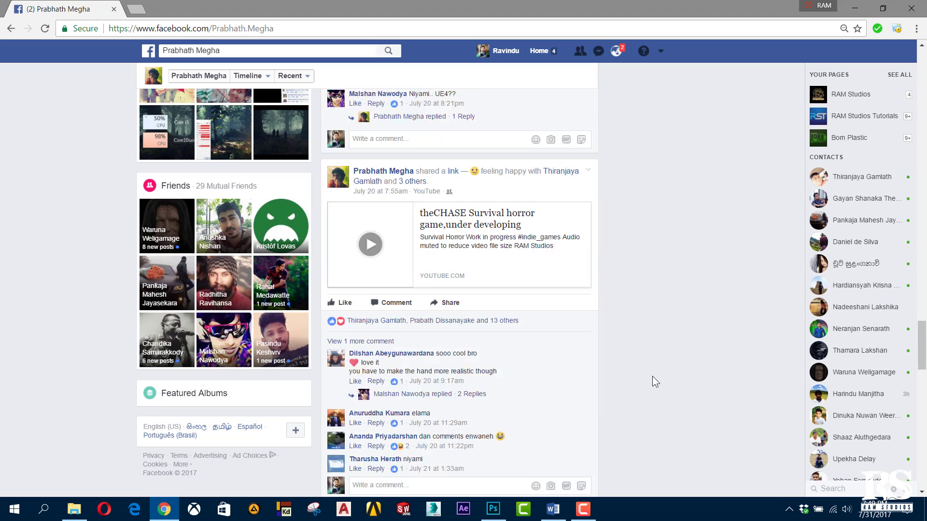
scroll(653, 375, "down", 1)
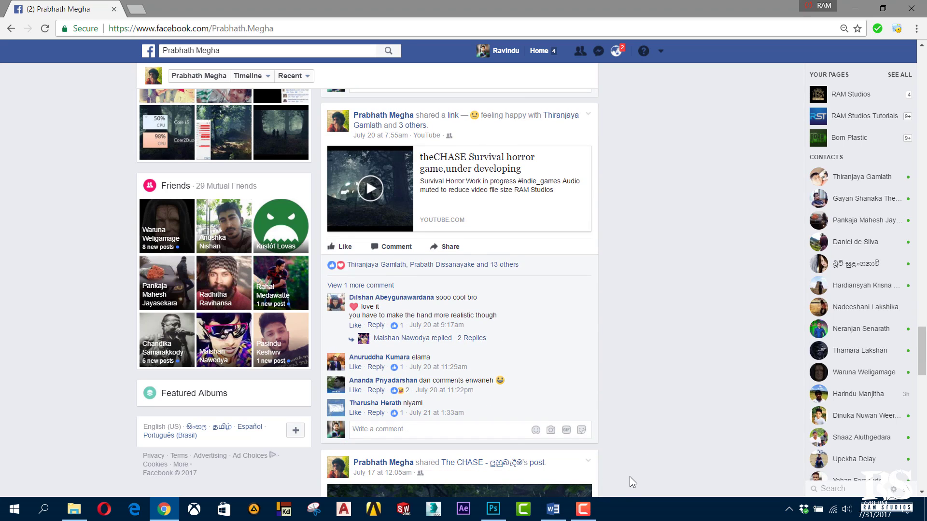
mouse_move(493, 509)
left_click(505, 424)
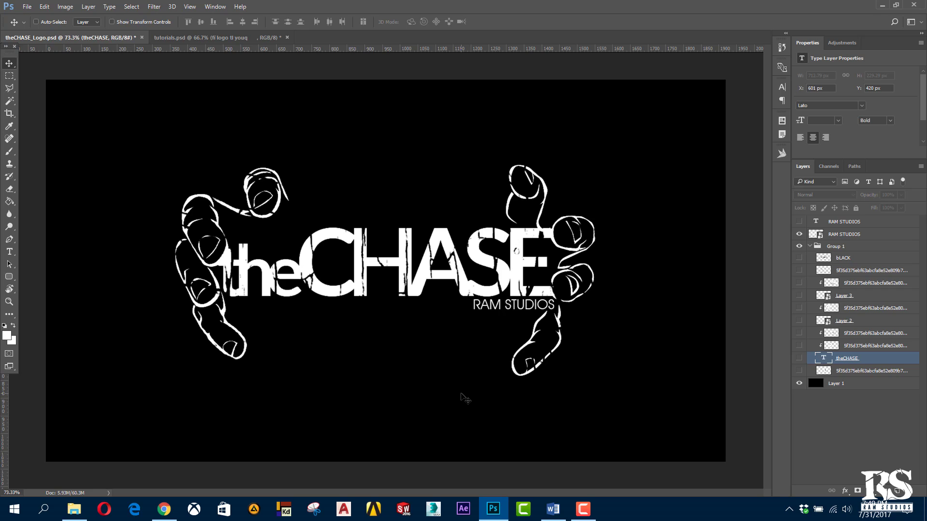
Create a new 1920 × 1080 pixel document with a transparent background
left_click(26, 7)
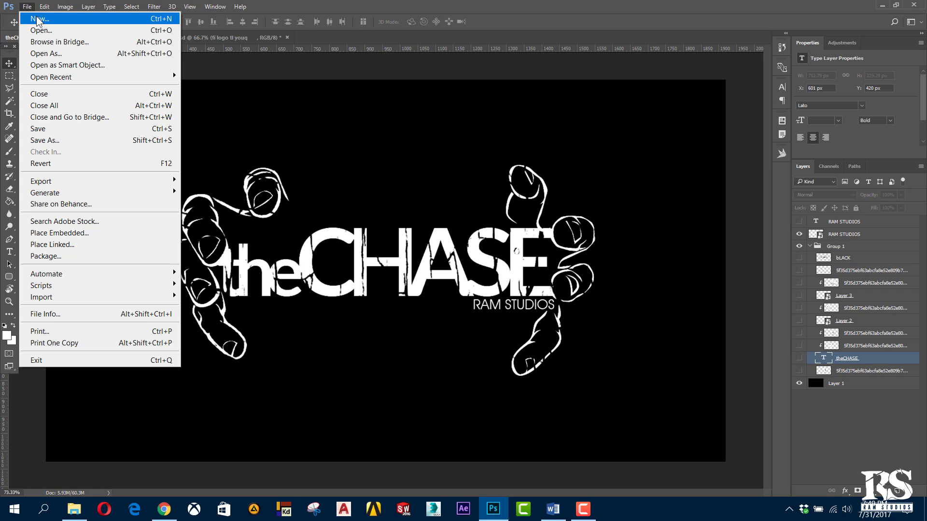
left_click(38, 20)
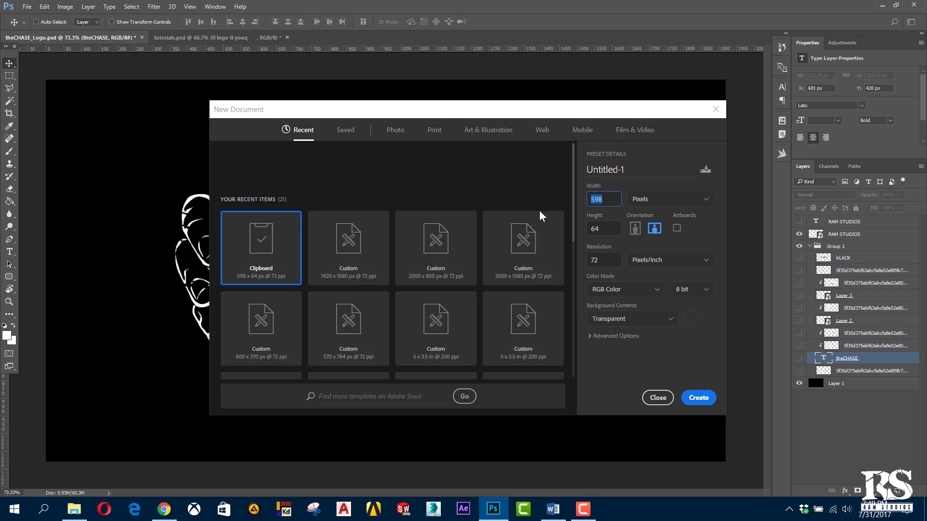
type("19")
type("20")
key("Tab")
type("1080")
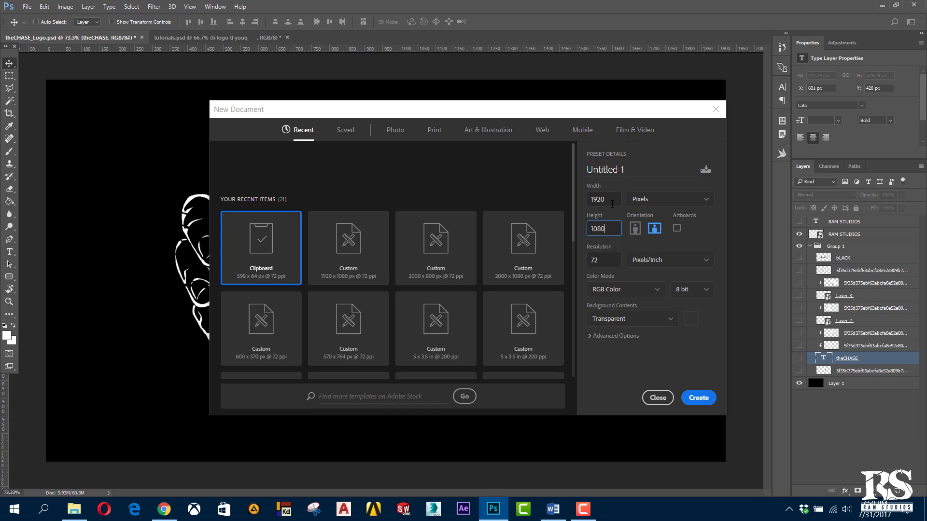
double_click(612, 204)
left_click(696, 399)
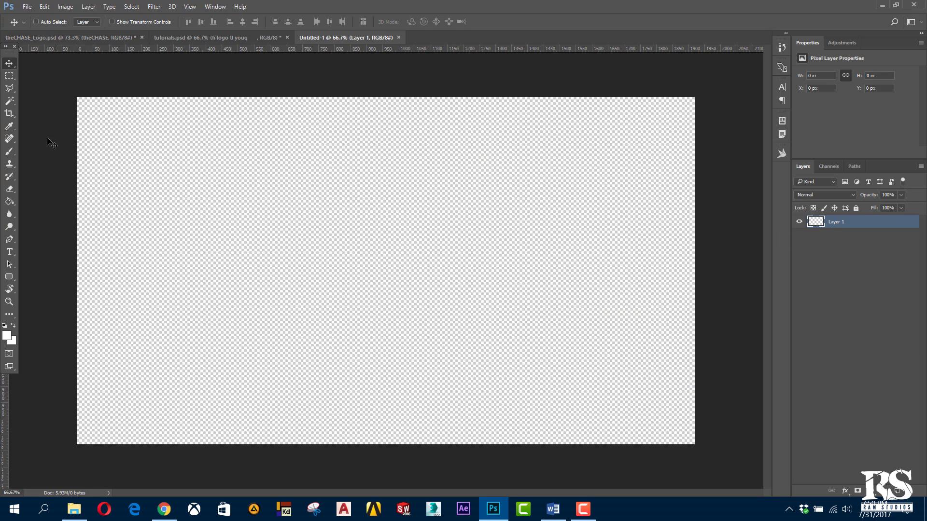
Select the whole canvas and fill it with solid black
left_click(9, 76)
left_click_drag(75, 96, 778, 495)
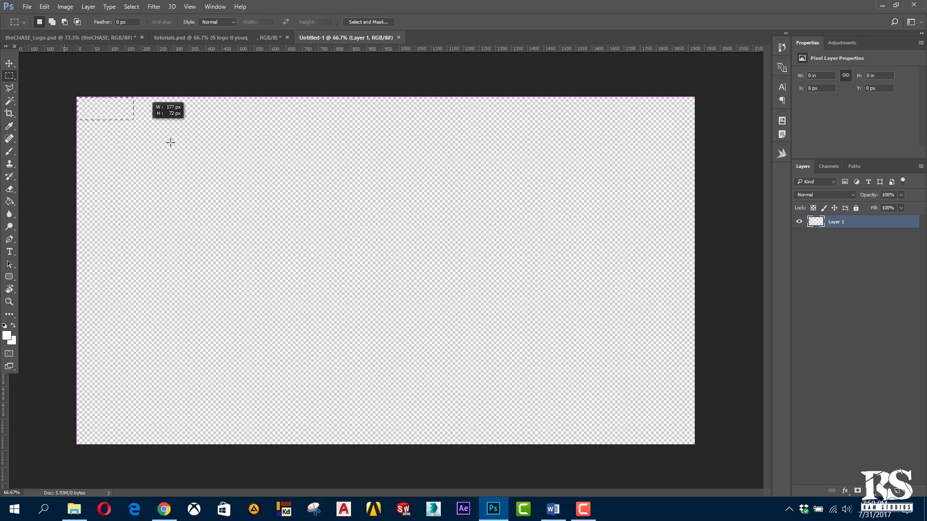
right_click(435, 313)
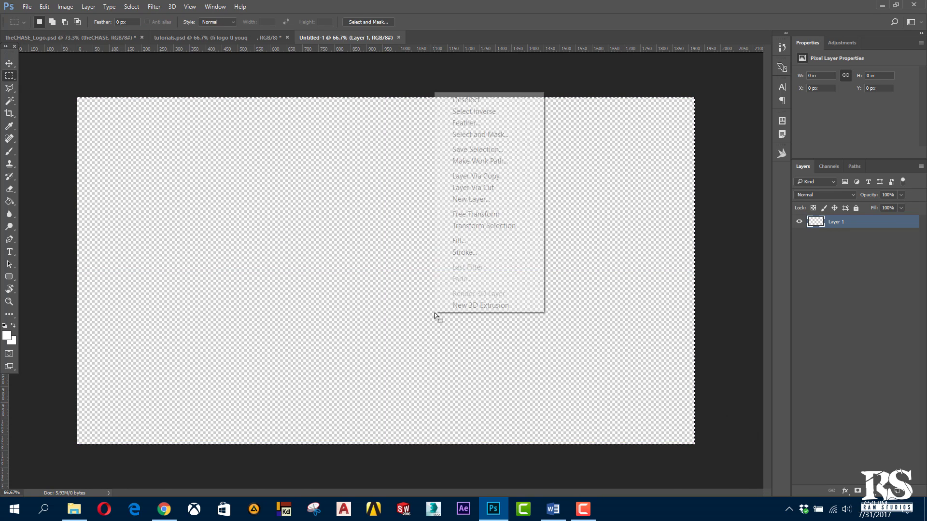
left_click(459, 246)
left_click(540, 147)
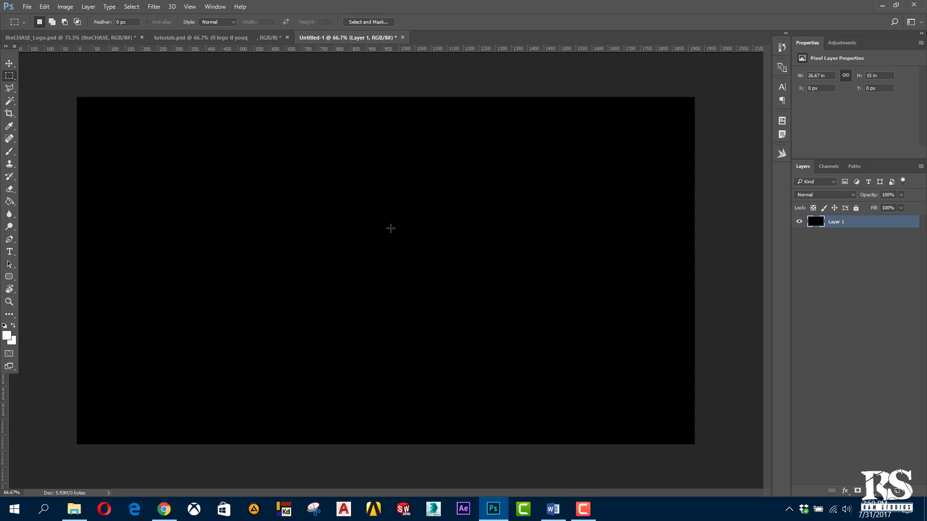
Rename the black canvas layer to 'BG'
double_click(837, 223)
type("g")
key("BackSpace")
type("bg")
key("BackSpace")
key("BackSpace")
type("BG")
key("Return")
Type 'thechase' in white bold text, move it toward the centre, and select 'chase'
left_click(9, 253)
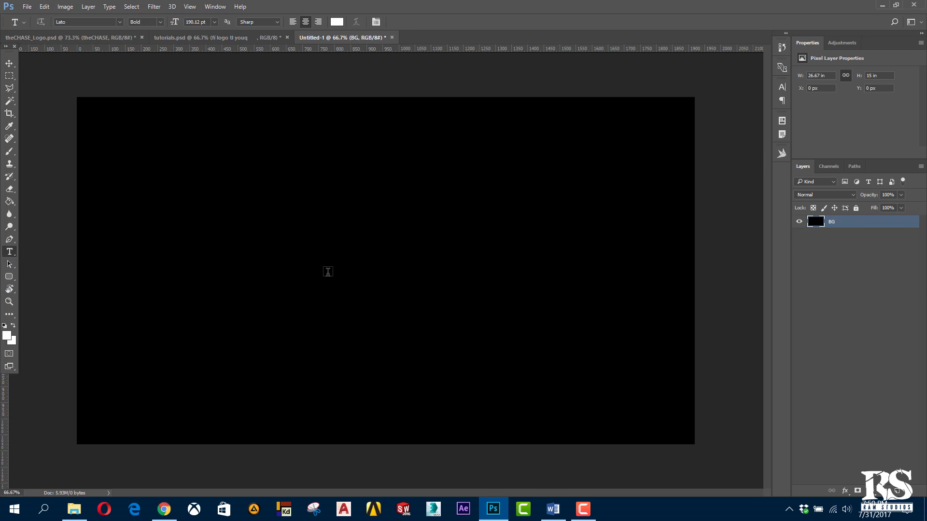
left_click(332, 273)
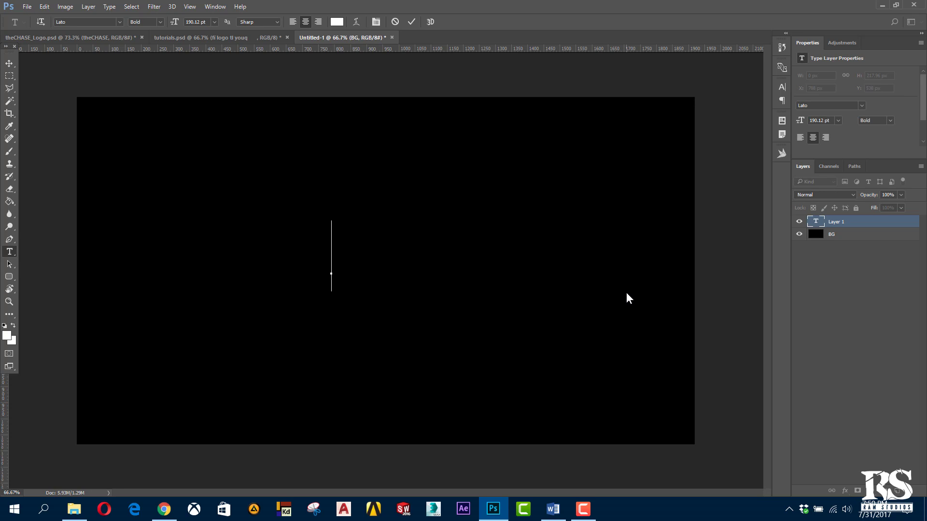
type("thechas")
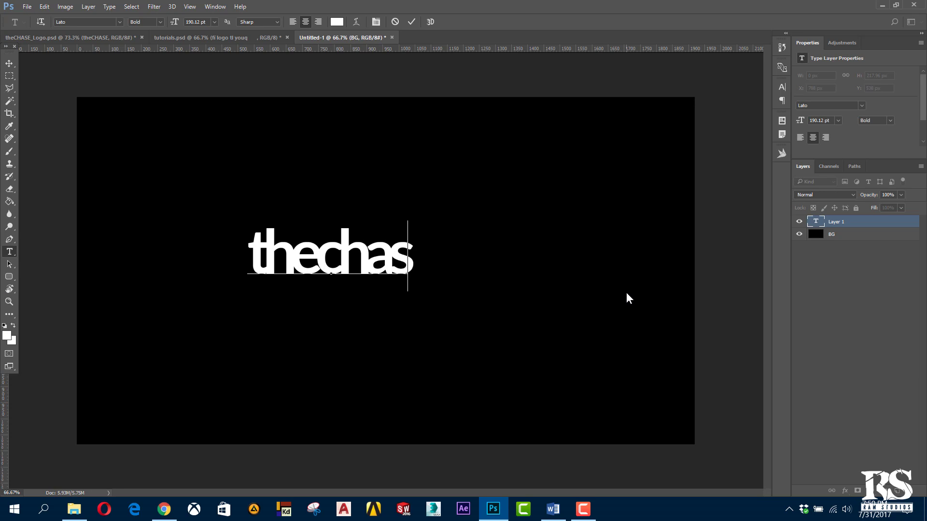
type("e")
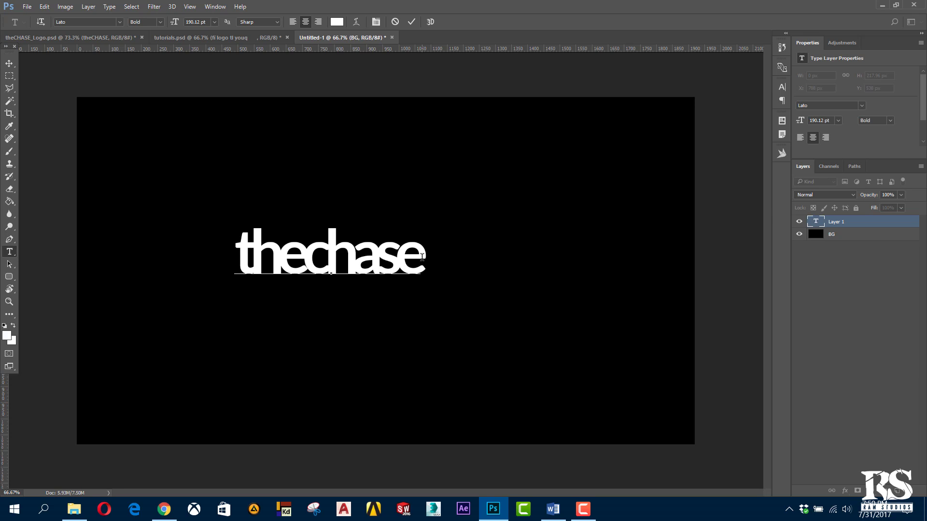
left_click_drag(380, 262, 190, 234)
left_click(325, 256)
left_click_drag(353, 270, 490, 266)
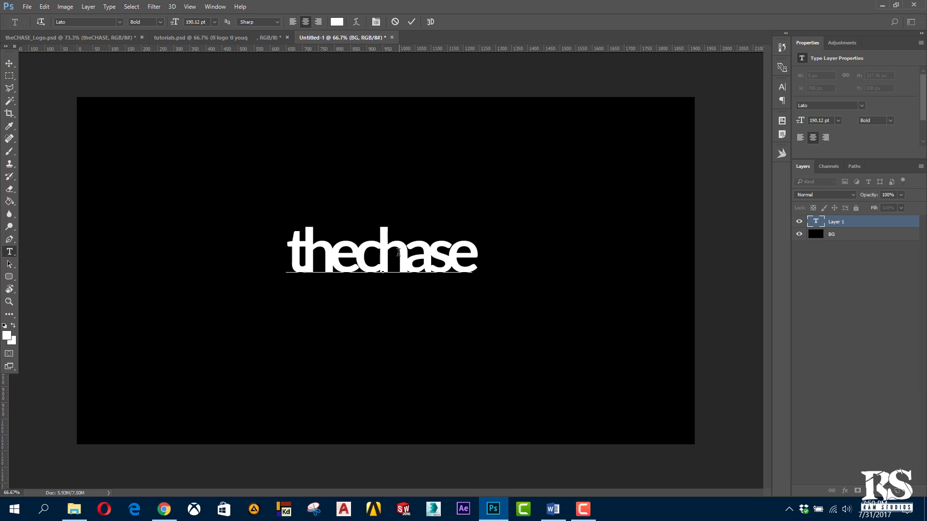
left_click_drag(360, 251, 474, 252)
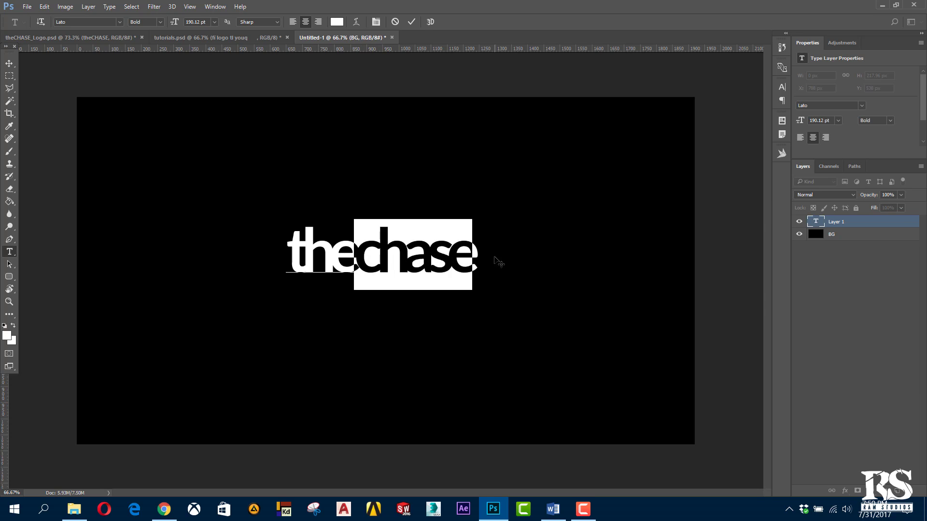
Open Window > Character and set the selected 'chase' letters to All Caps
left_click(781, 89)
left_click(786, 85)
left_click(195, 7)
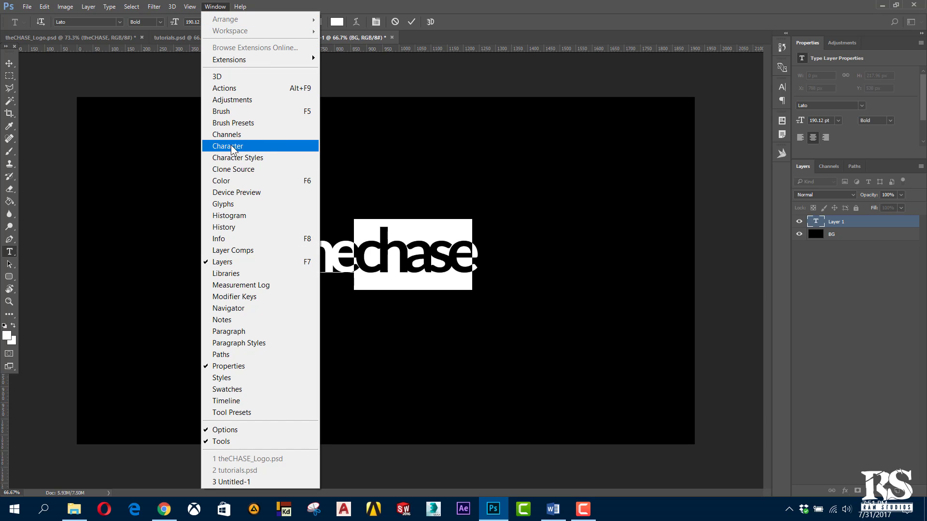
left_click(222, 148)
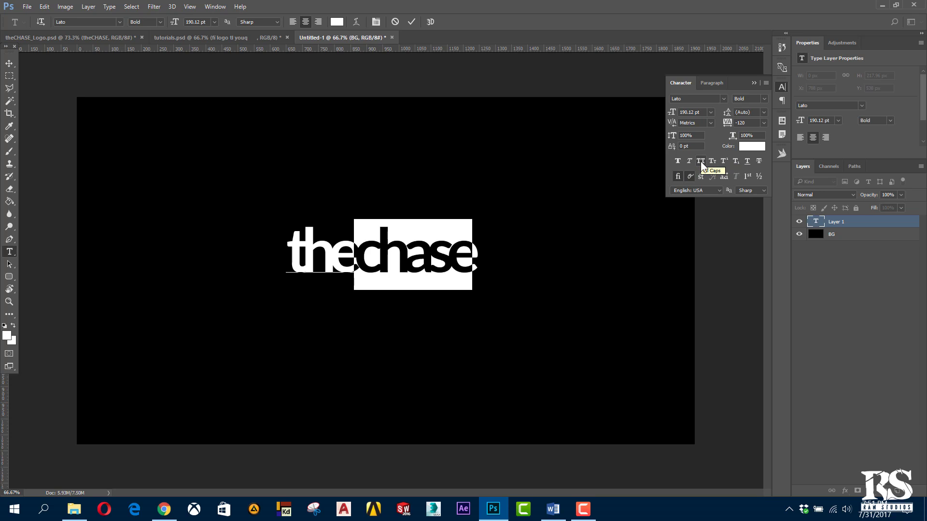
left_click(701, 161)
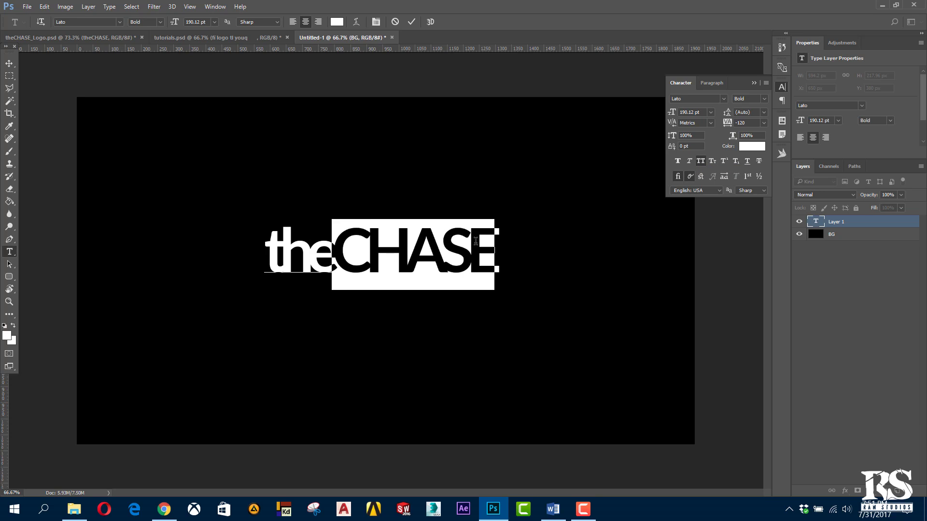
Reselect CHASE, try Small Caps, revert to full capitals, and close the Character panel
mouse_move(498, 251)
left_mouse_down()
mouse_move(333, 255)
mouse_move(497, 266)
left_mouse_up()
left_click(402, 255)
left_click(472, 238)
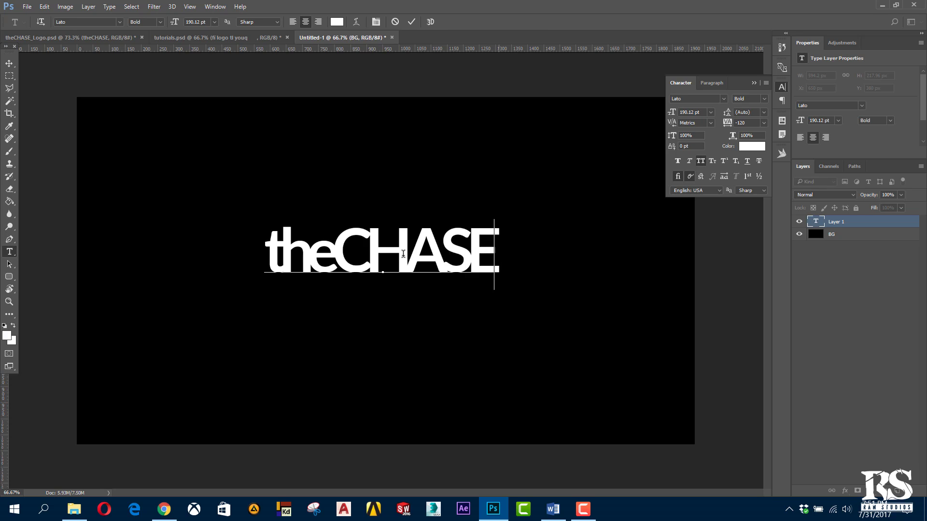
left_click_drag(502, 251, 335, 265)
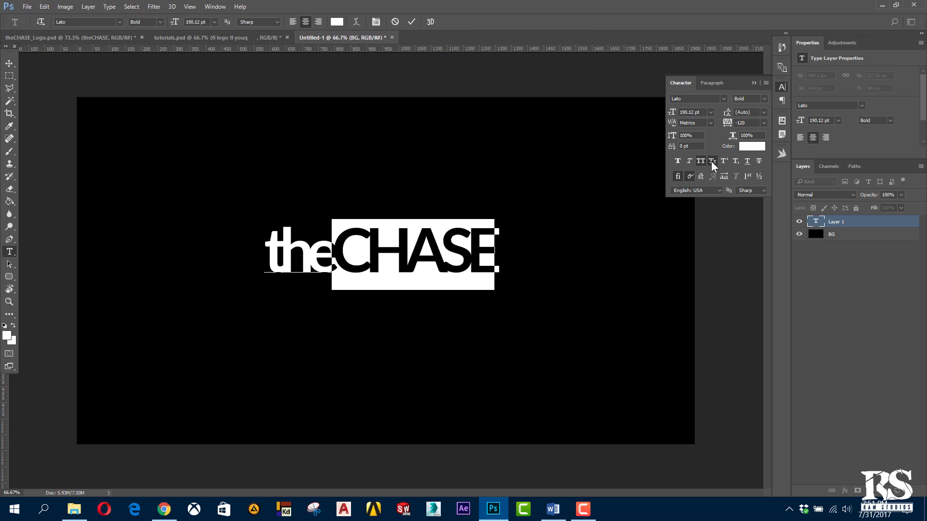
left_click(711, 162)
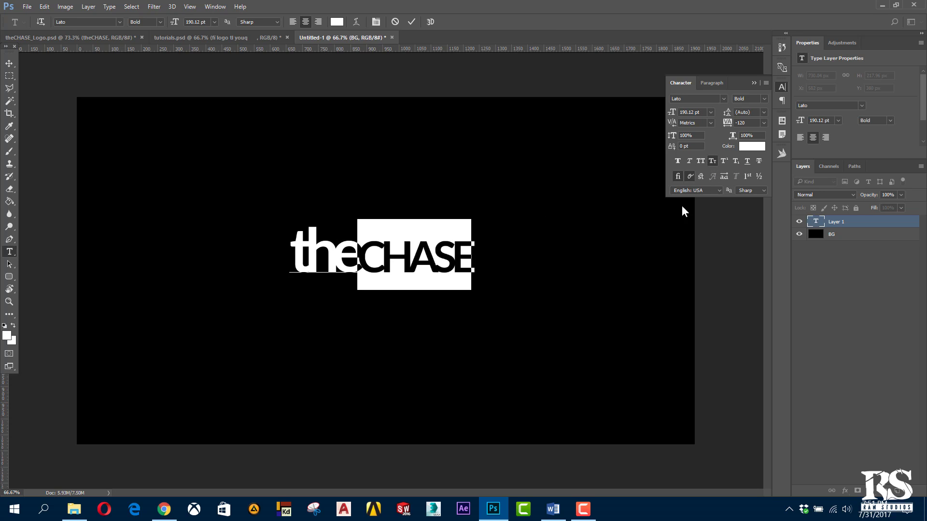
left_click(712, 161)
left_click(492, 243)
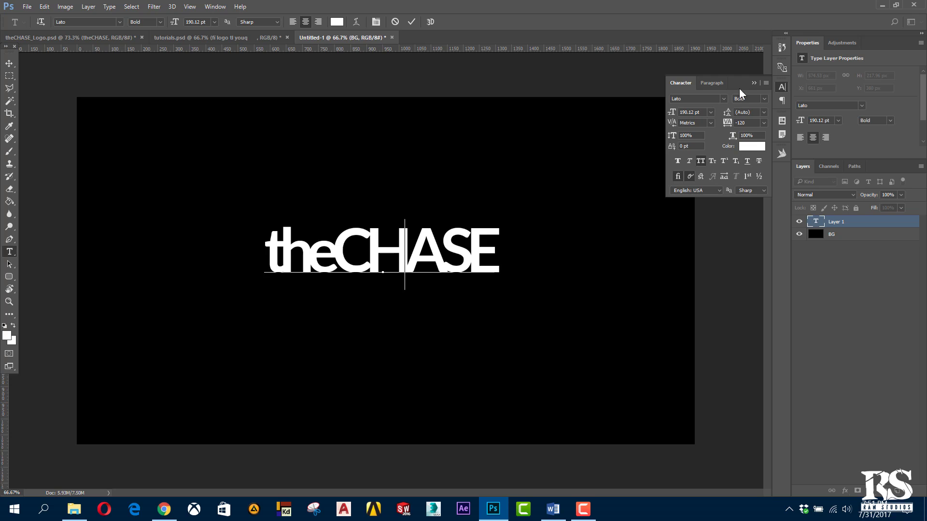
left_click(753, 83)
Set the word CHASE to 200 pt font size
left_click(498, 249)
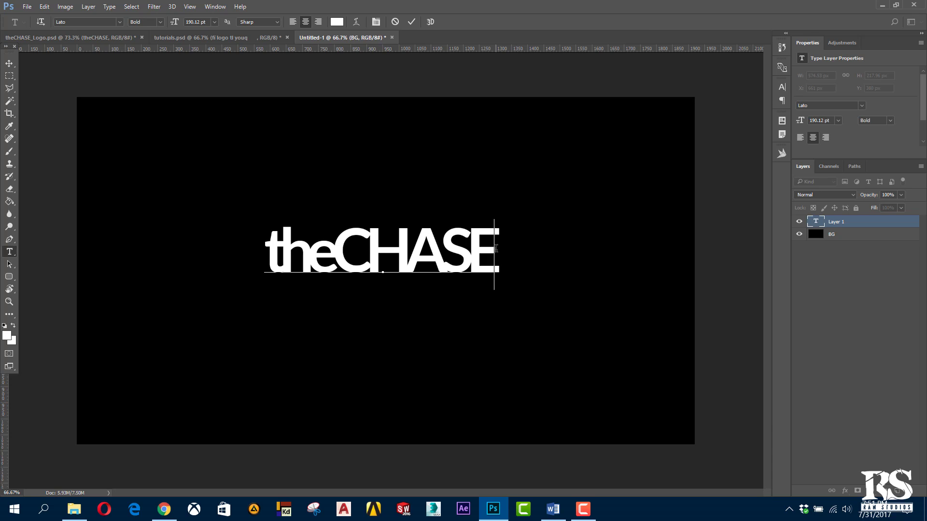
left_click(333, 248, "shift")
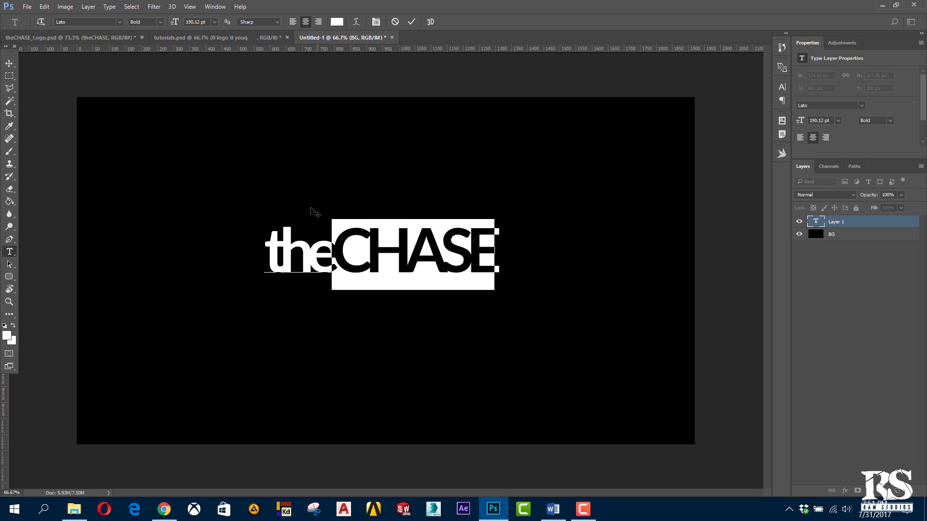
left_click(198, 22)
type("200")
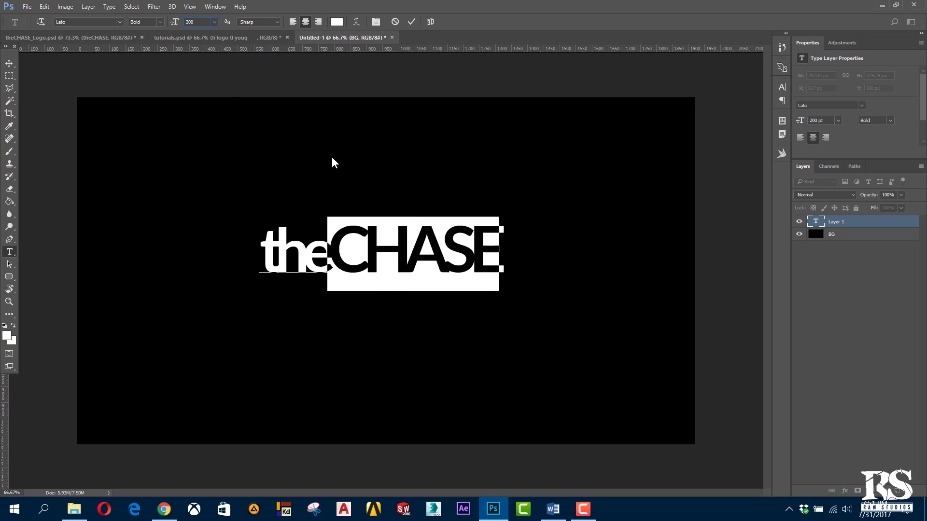
Set 'the' to 150 pt and view theCHASE_Logo.psd for reference
left_click_drag(327, 254, 241, 255)
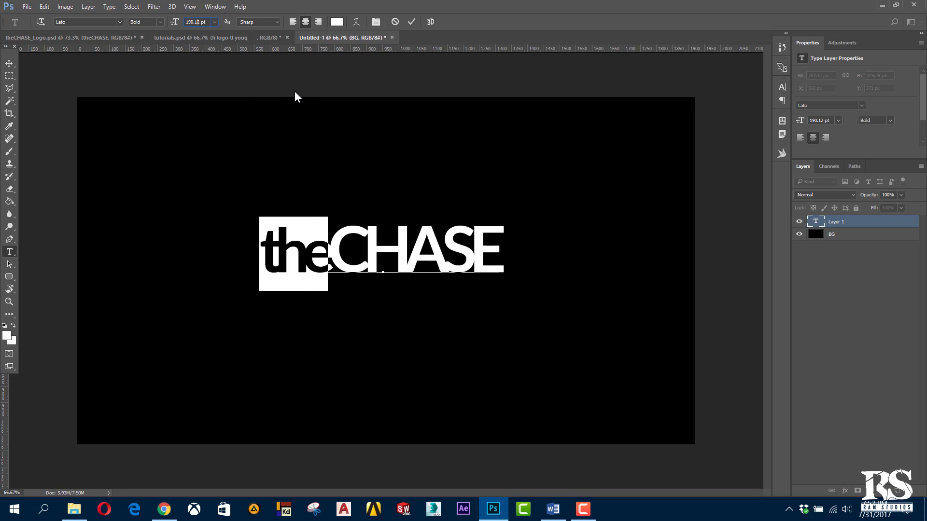
type("15")
type("0")
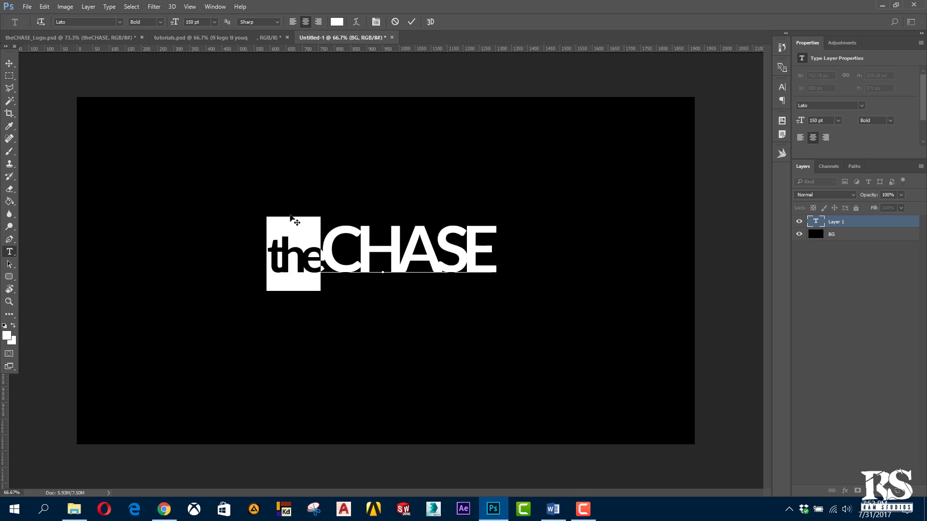
left_click(320, 255)
left_click_drag(320, 255, 250, 260)
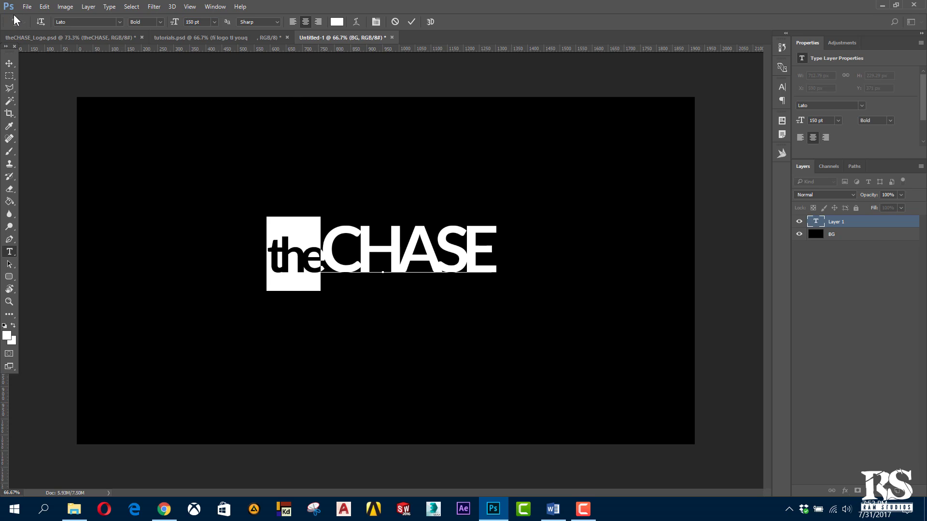
left_click(36, 39)
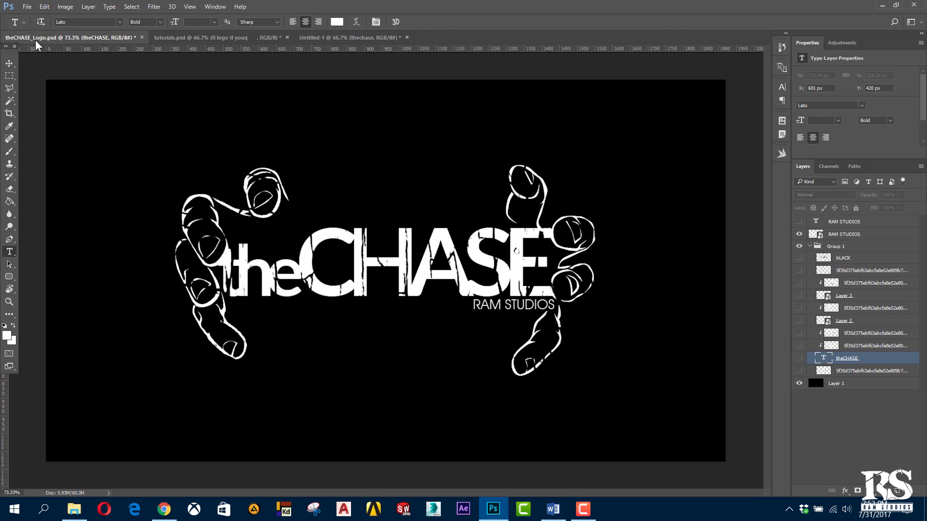
Return to the Untitled-1 document and commit the theCHASE text with the Move tool
left_click(262, 37)
left_click(340, 36)
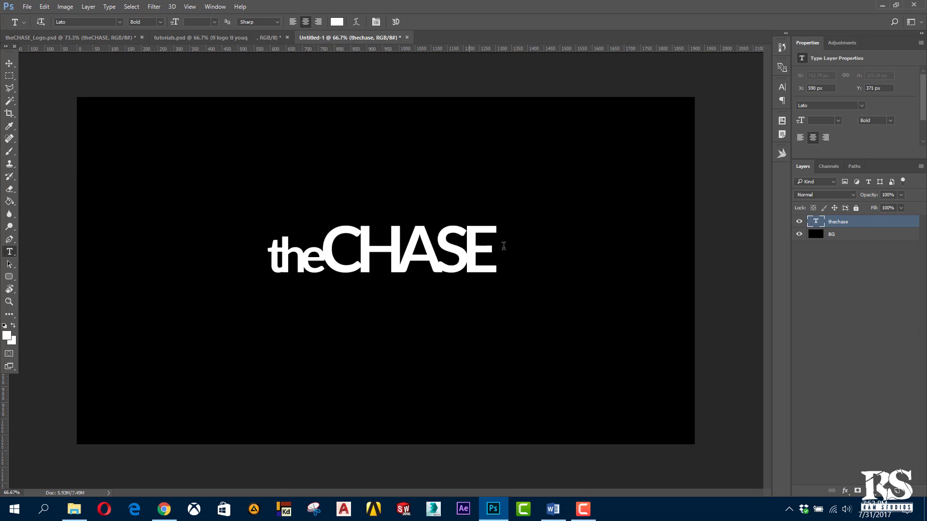
left_click_drag(489, 245, 268, 256)
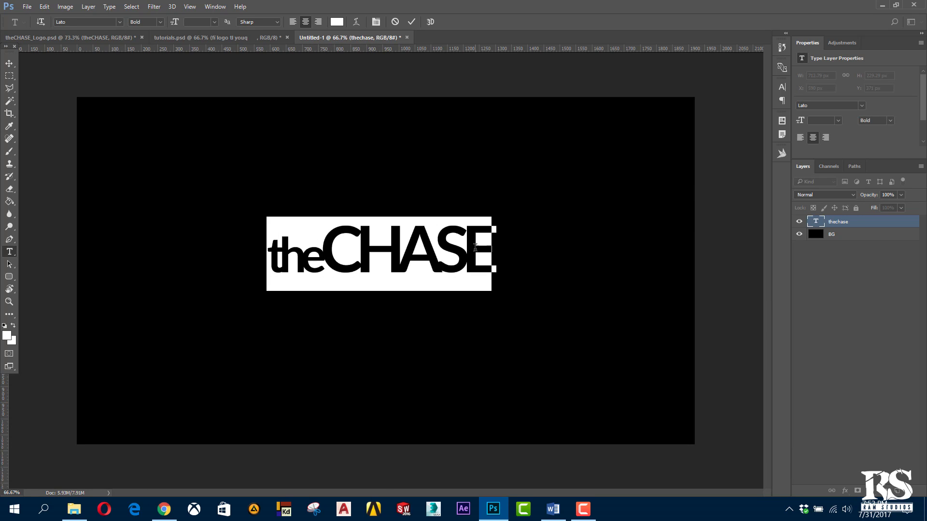
left_click(437, 281)
left_click(9, 63)
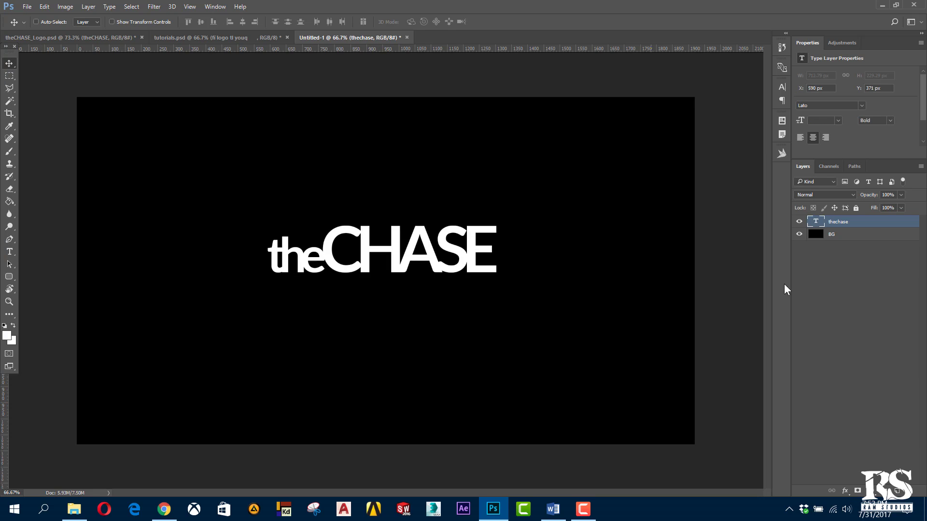
Convert thechase to a Smart Object, undo it, then duplicate the thechase layer
right_click(856, 224)
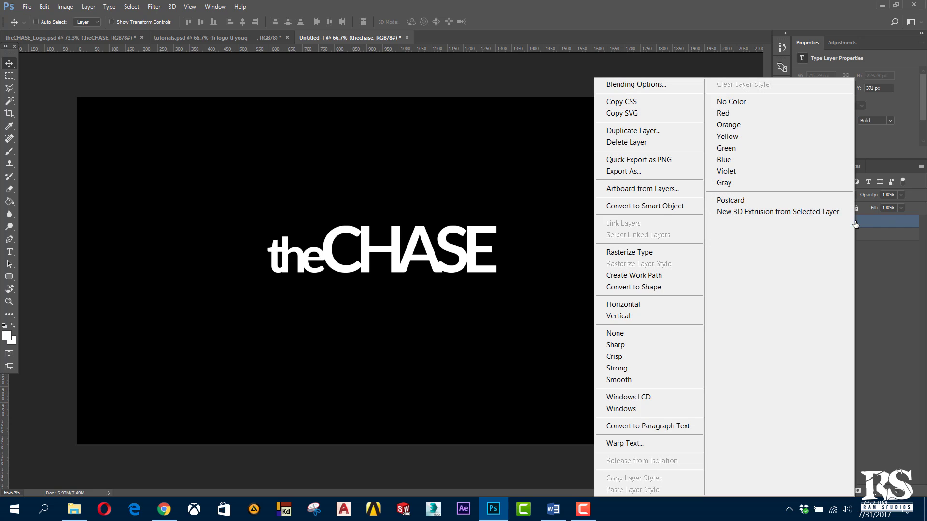
left_click(612, 210)
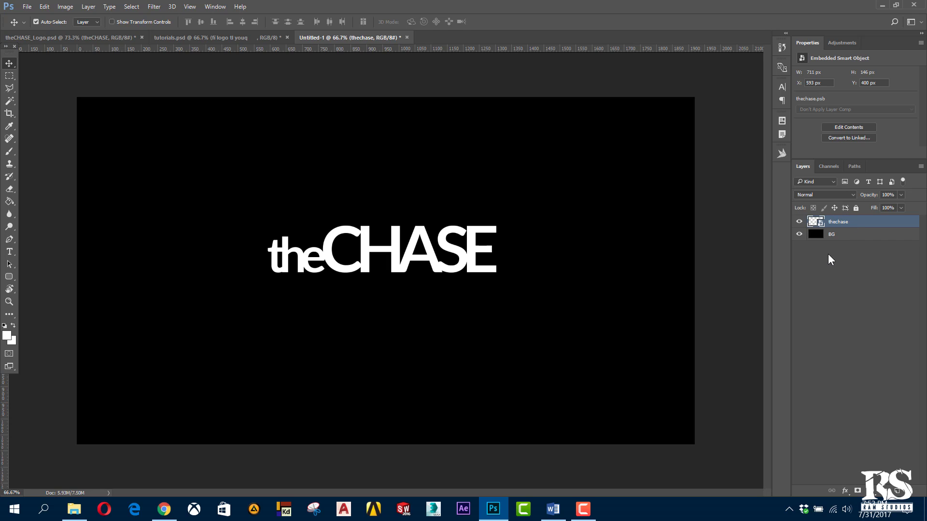
key("ctrl+z")
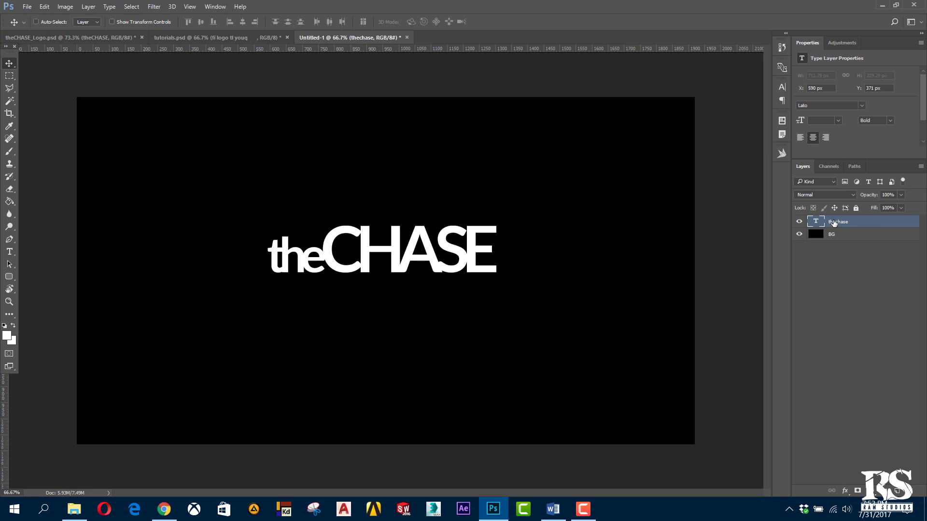
left_click_drag(841, 225, 896, 492)
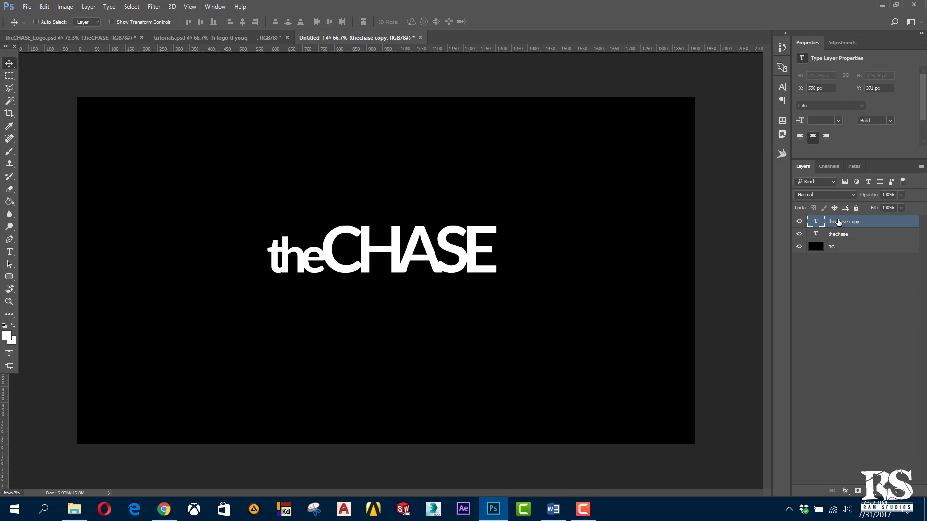
Make thechase copy a smart object, scale it to about 1156 × 237 px, and hide thechase
right_click(838, 222)
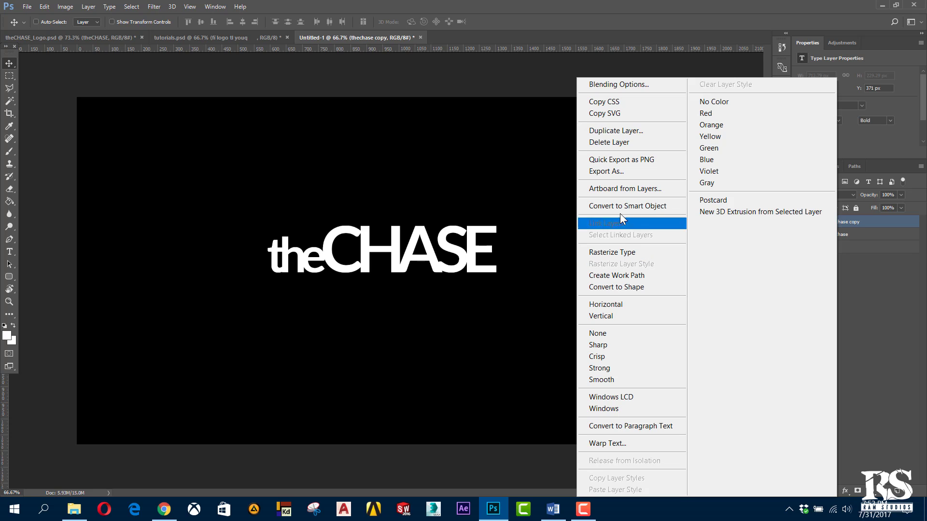
left_click(638, 208)
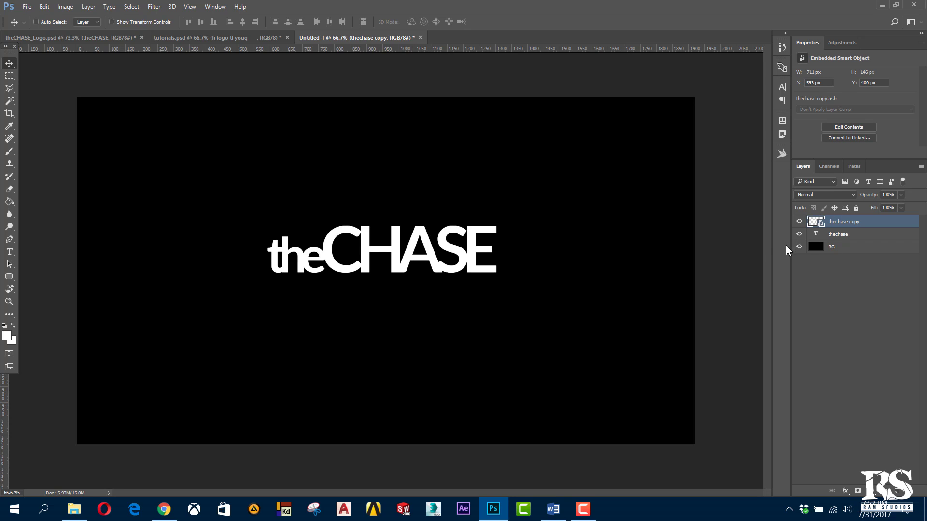
key("ctrl+t")
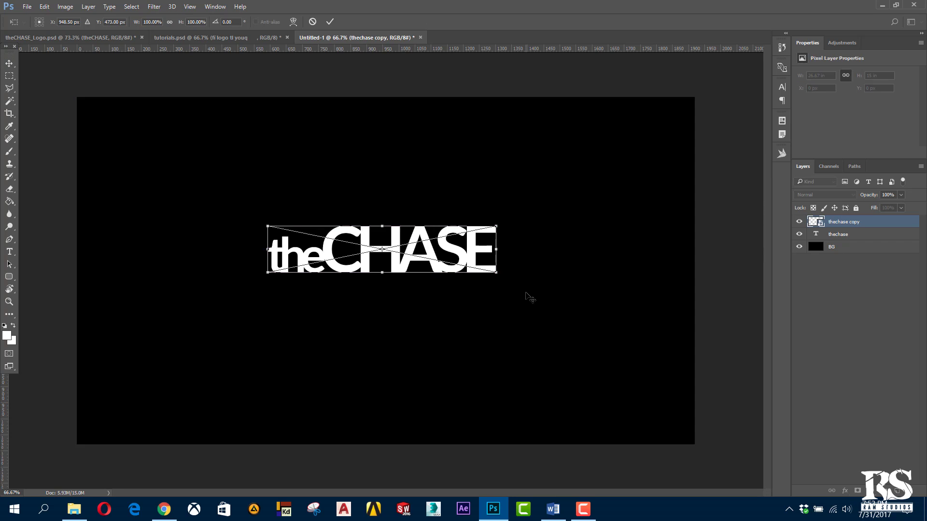
mouse_move(497, 275)
left_mouse_down()
mouse_move(552, 327)
mouse_move(563, 230)
left_mouse_up()
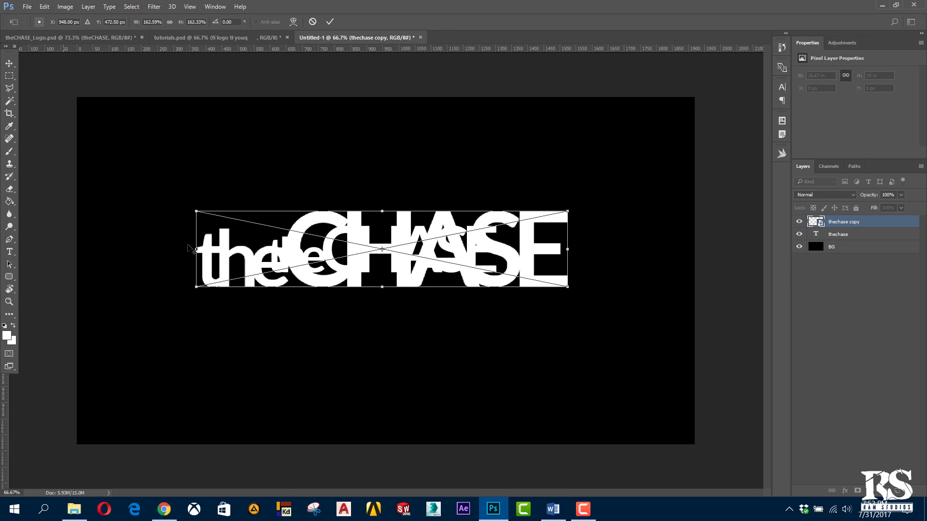
key("Return")
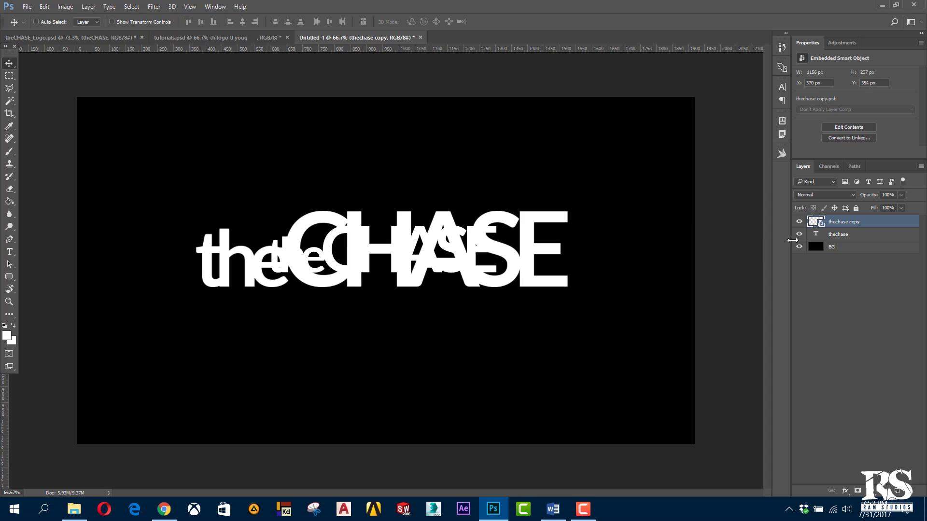
left_click(798, 235)
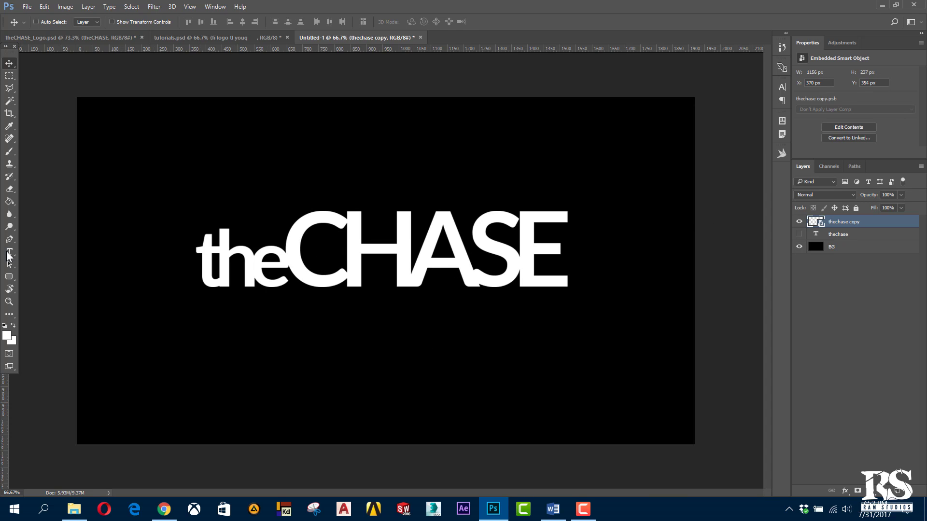
Delete the stray empty text layer accidentally drawn over the logo
left_click(9, 251)
left_click_drag(209, 264, 253, 269)
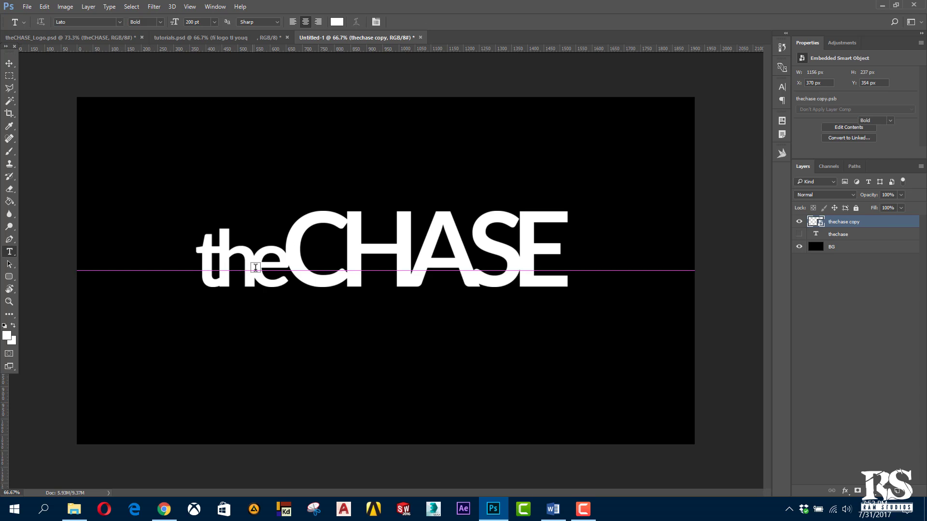
left_click(873, 231)
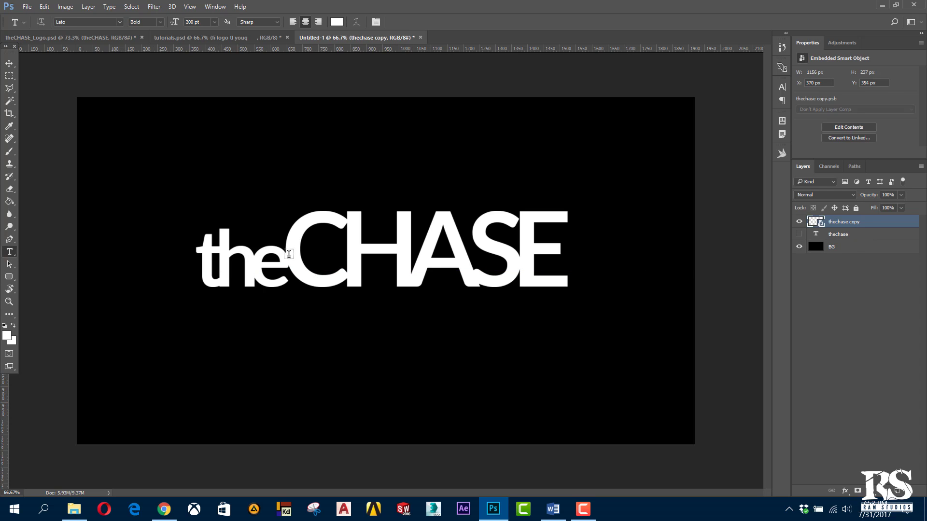
left_click_drag(288, 255, 399, 259)
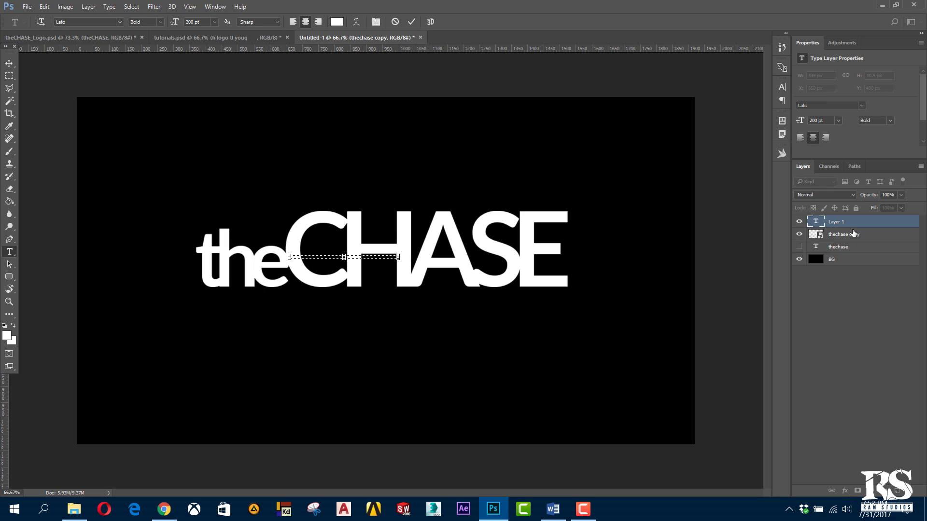
left_click(851, 223)
key("Delete")
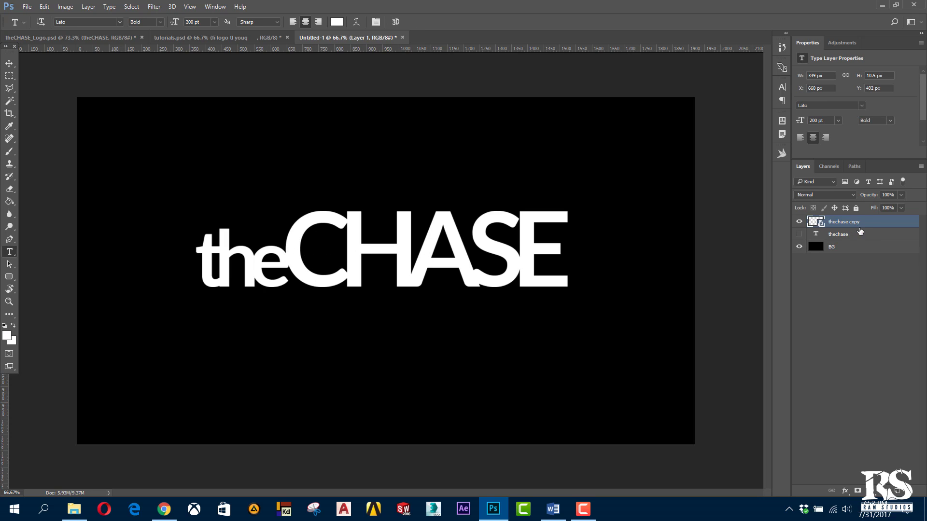
Show the original thechase layer and select all its letters, keeping Lato Bold
left_click(799, 222)
left_click(322, 249)
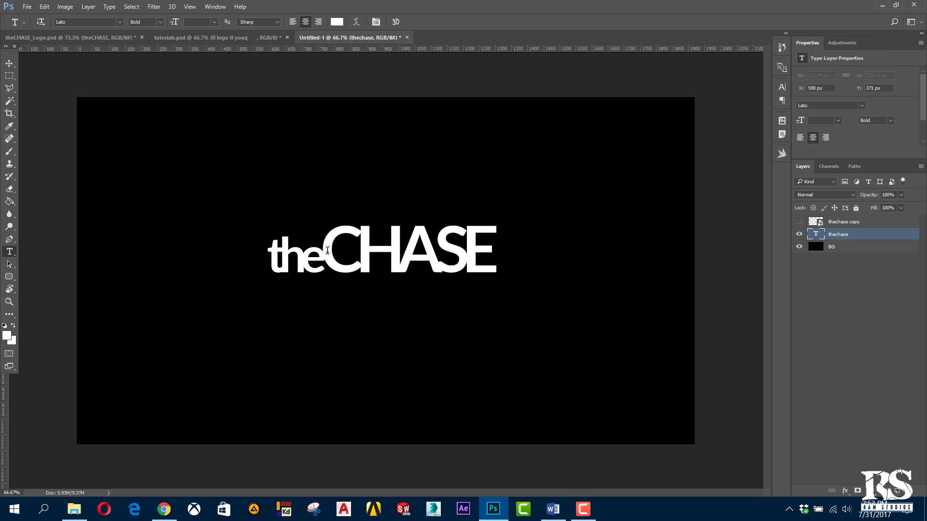
left_click_drag(321, 249, 500, 255)
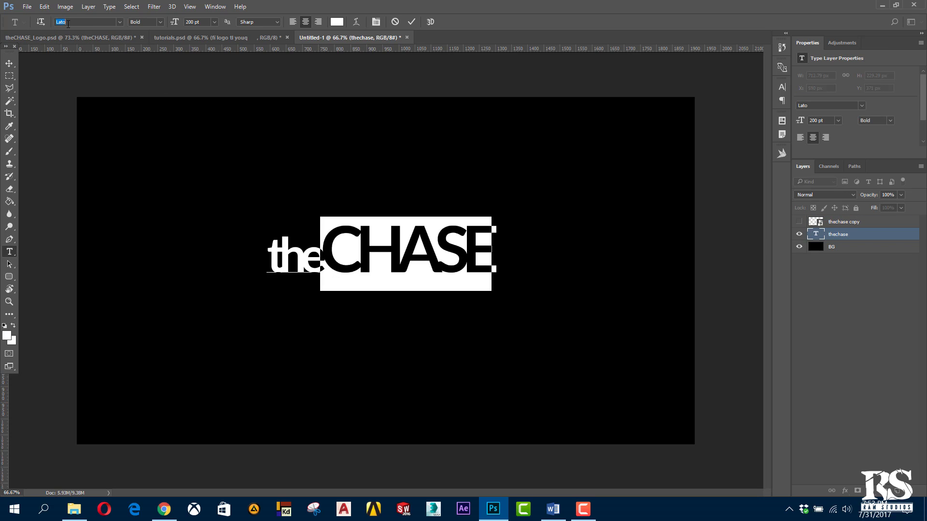
left_click(164, 22)
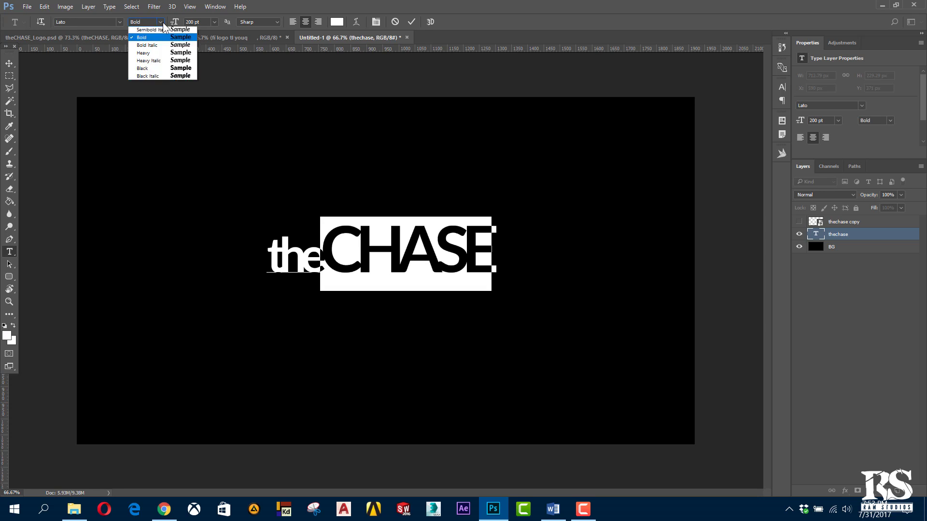
left_click(220, 30)
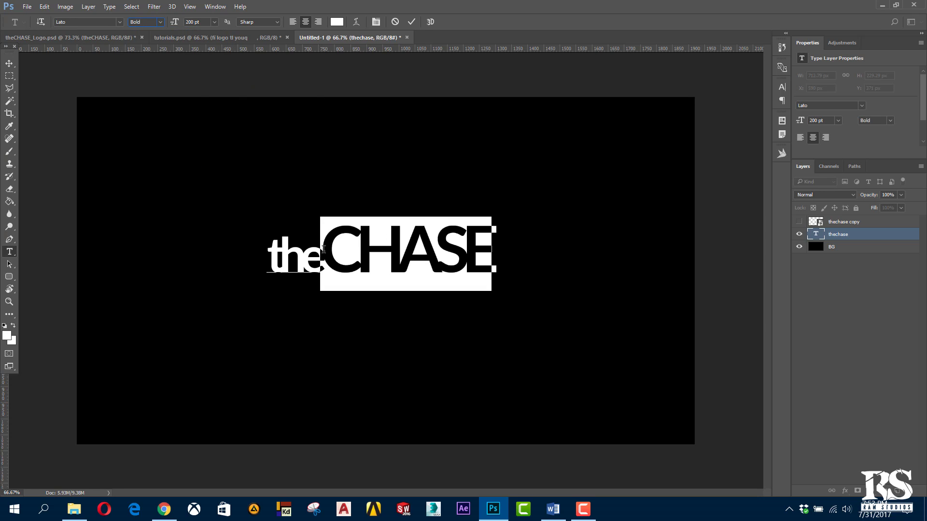
left_click_drag(494, 255, 269, 242)
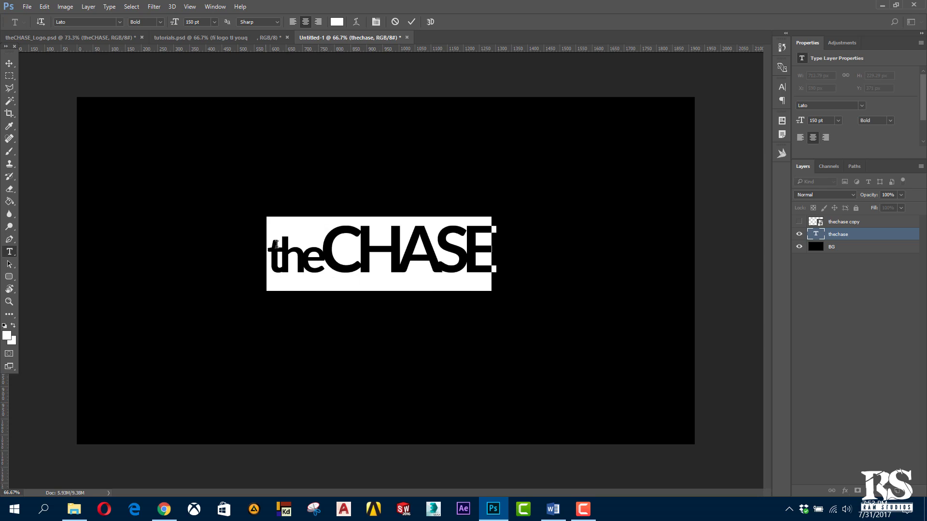
Open the Character panel, reset tracking to 0, and reselect the whole theCHASE text
left_click(782, 87)
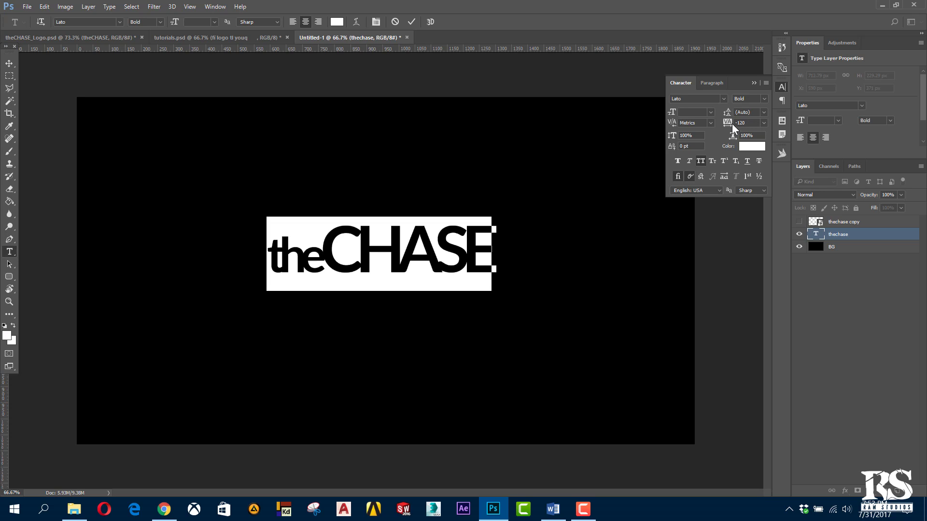
left_click(765, 124)
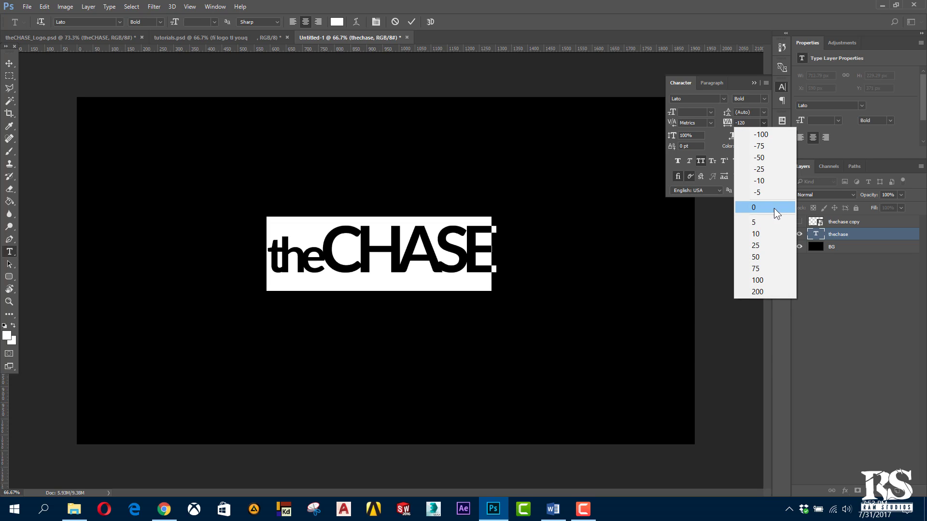
left_click(756, 208)
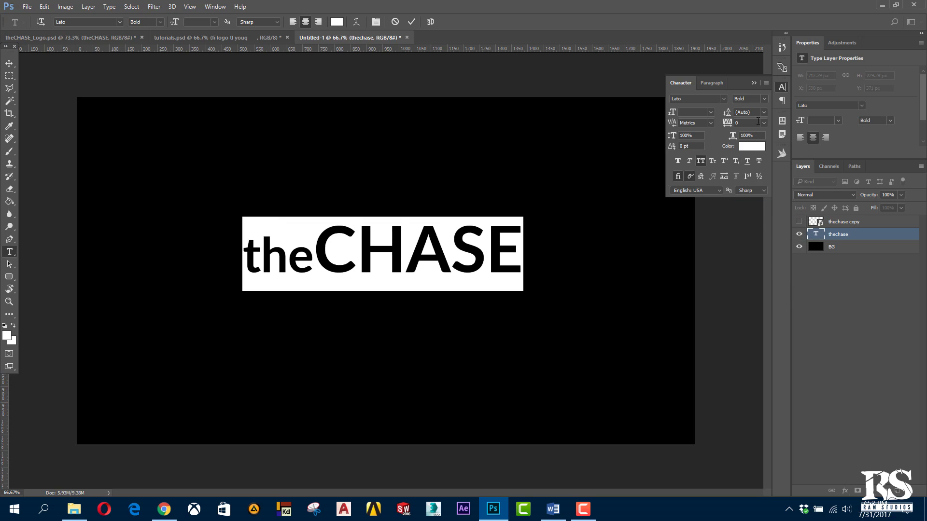
left_click(485, 230)
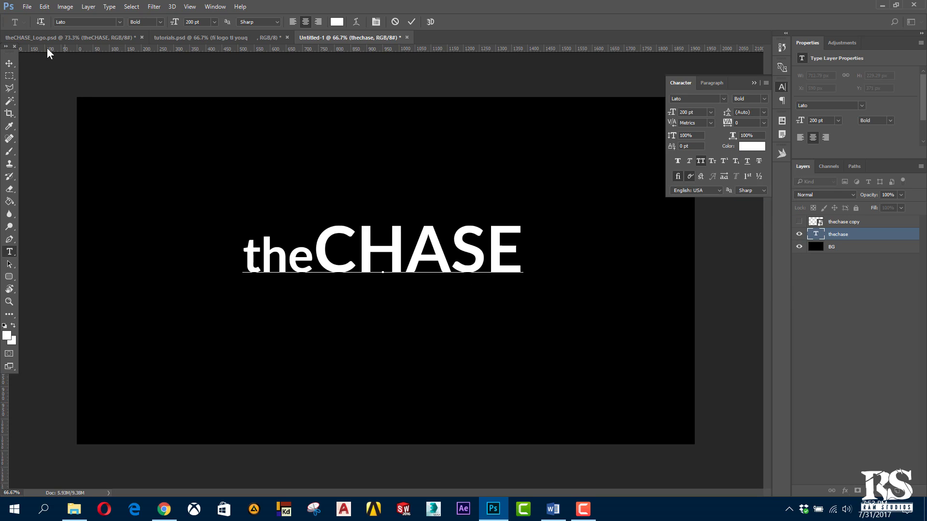
left_click(8, 66)
left_click(9, 251)
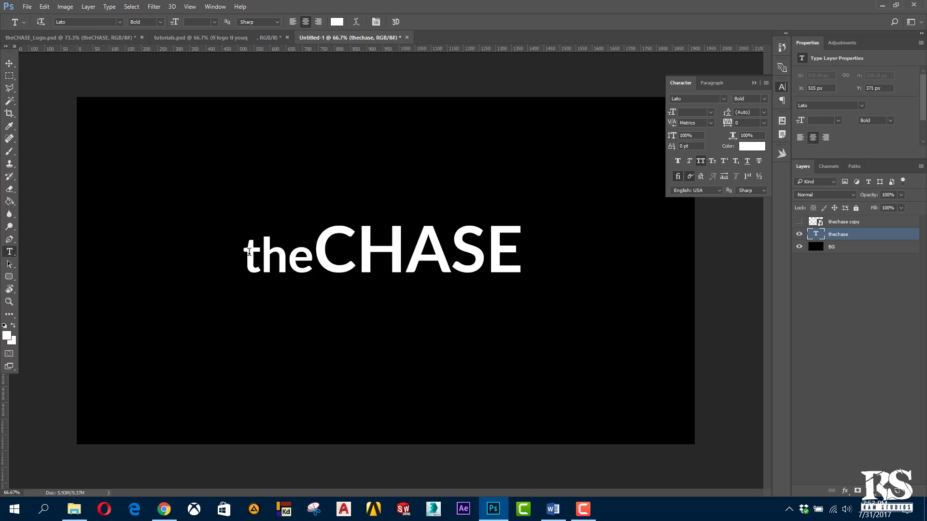
double_click(246, 253)
Try a tracking of 50 on theCHASE, then settle on -75
left_click(764, 122)
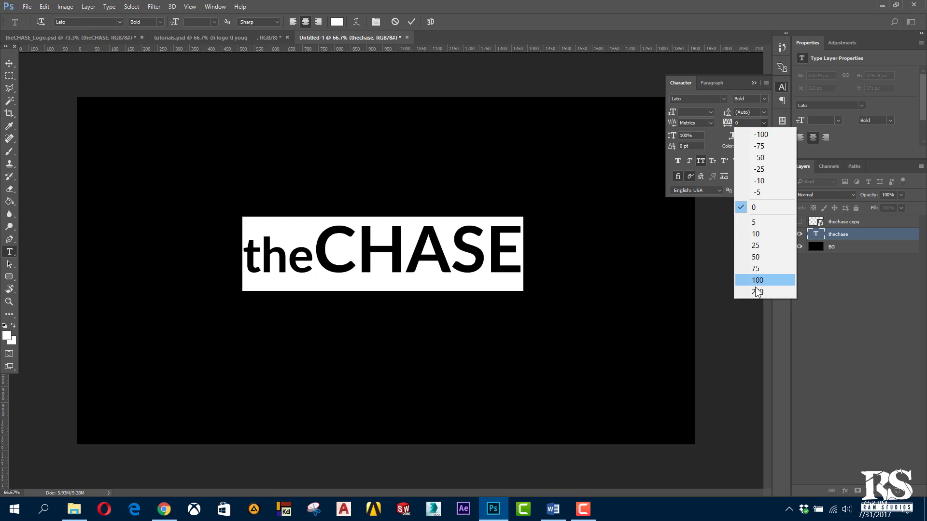
left_click(768, 256)
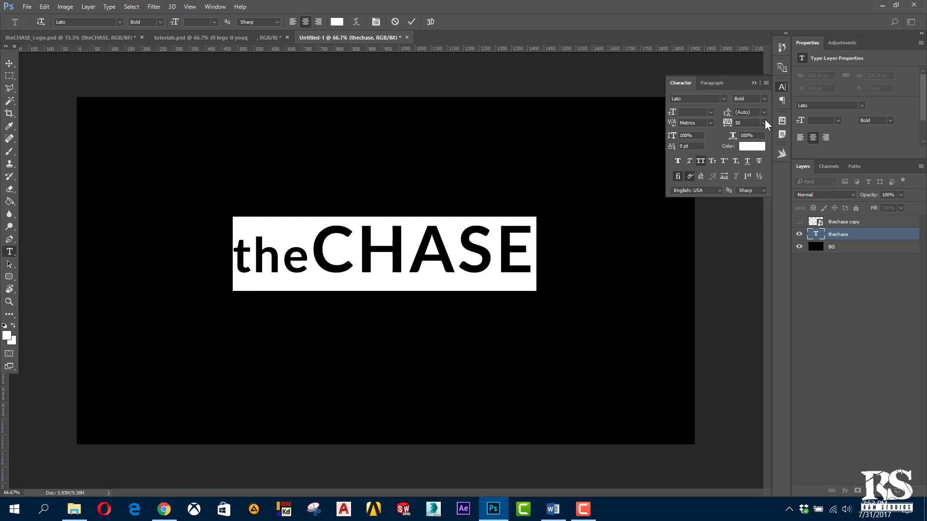
left_click(765, 123)
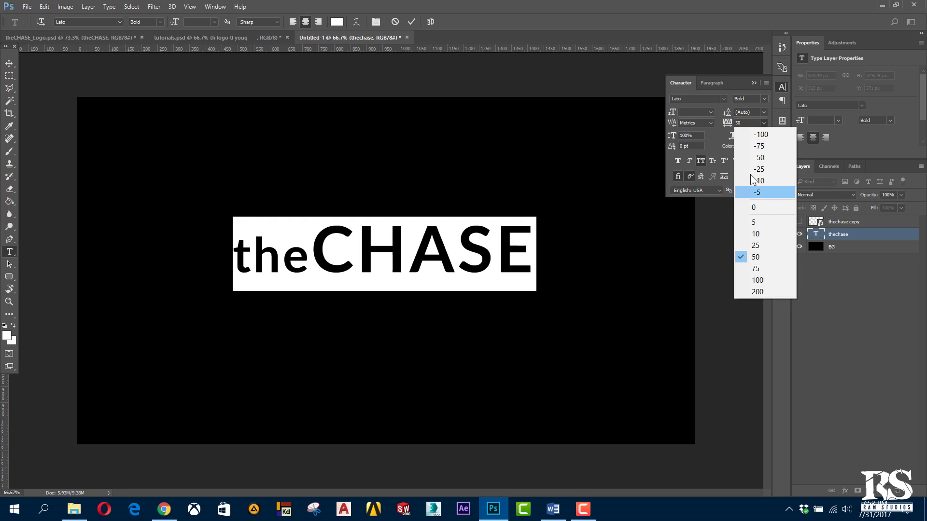
left_click(757, 146)
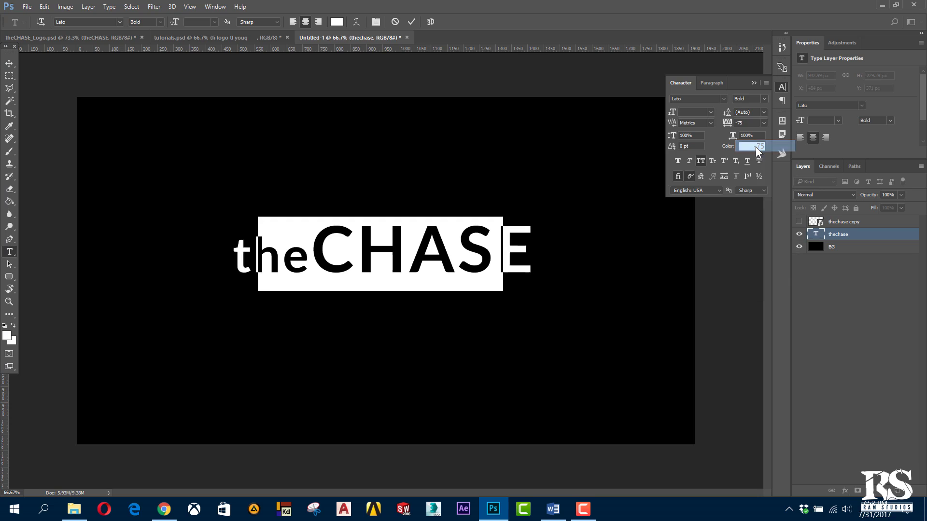
left_click(764, 123)
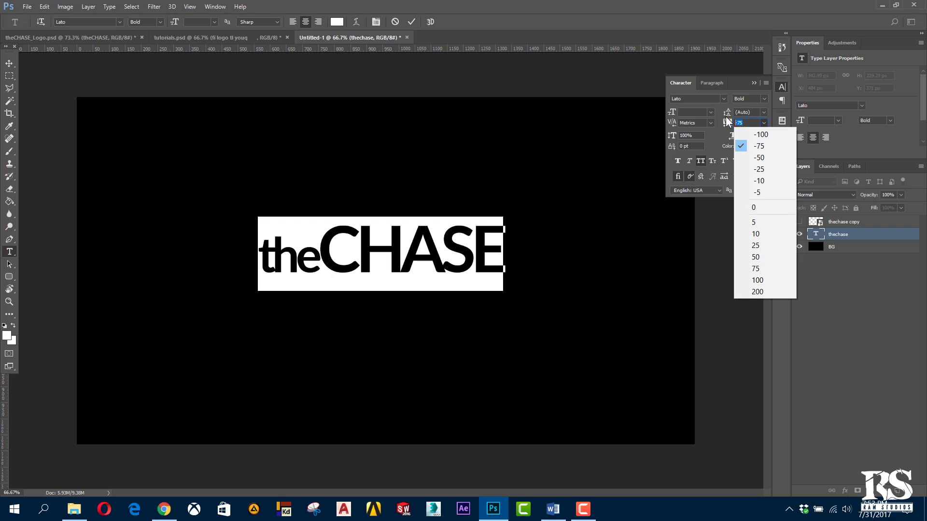
left_click(720, 128)
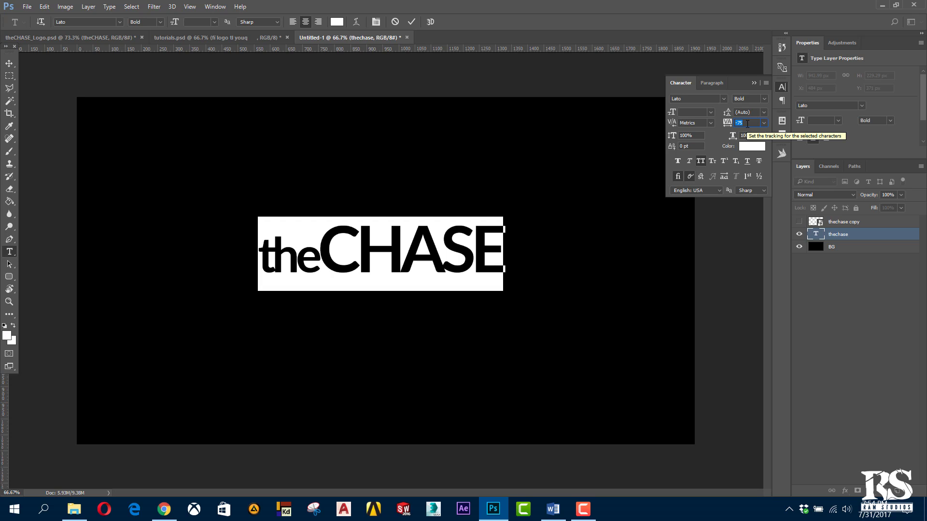
Enter a tracking of -120, commit the text, and close the Character panel
left_click(763, 122)
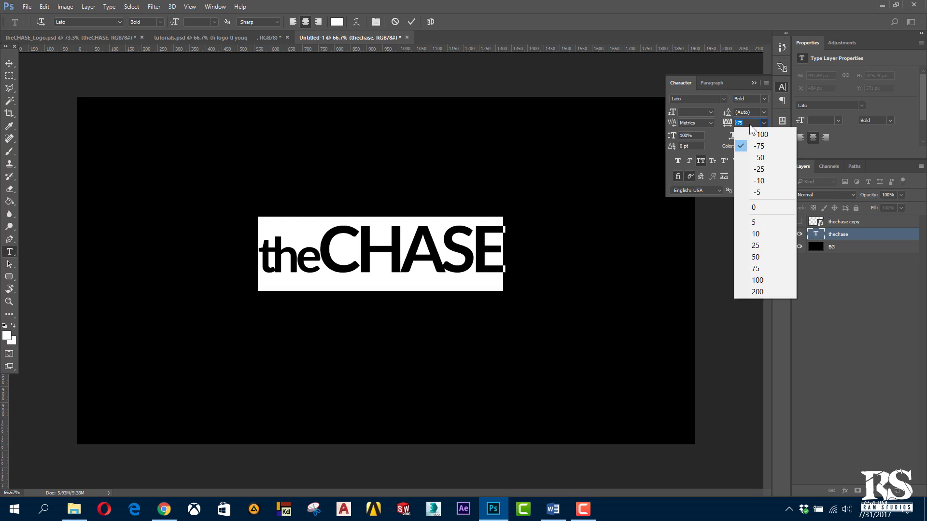
left_click(750, 124)
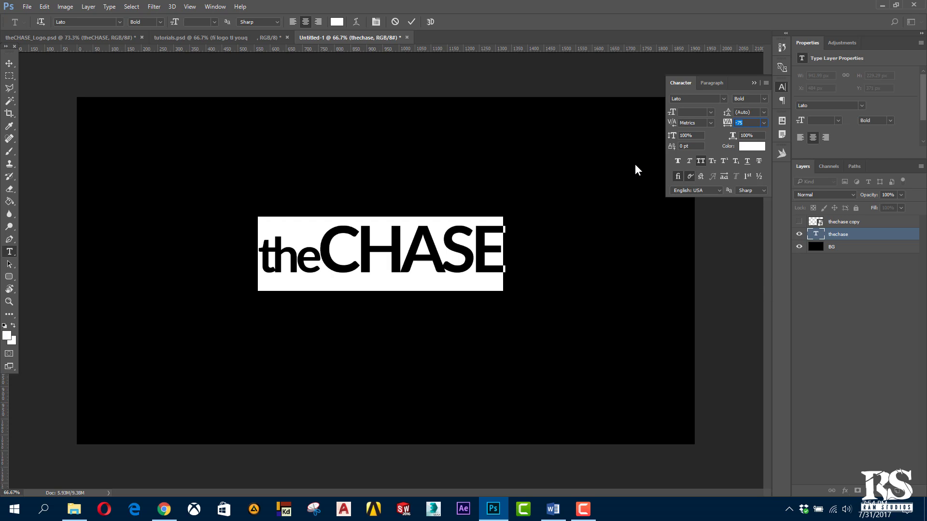
type("-120")
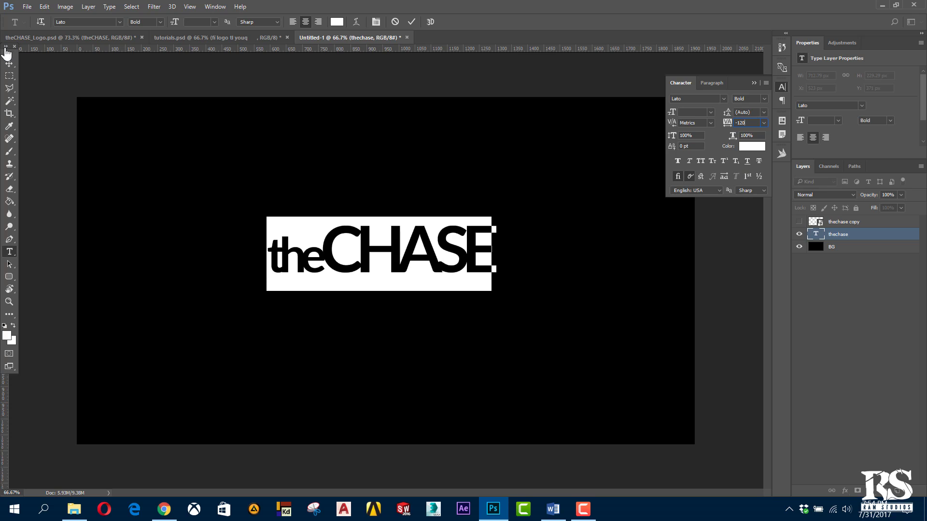
left_click(9, 63)
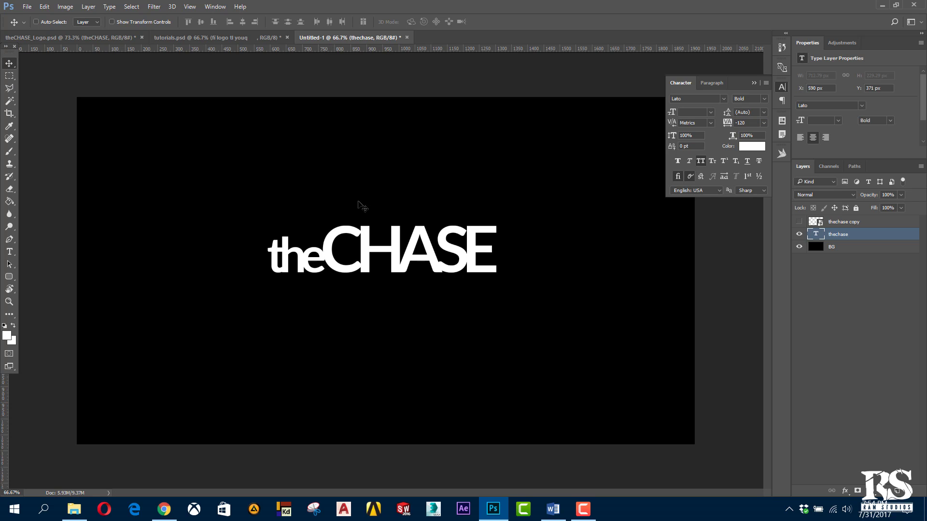
left_click(753, 83)
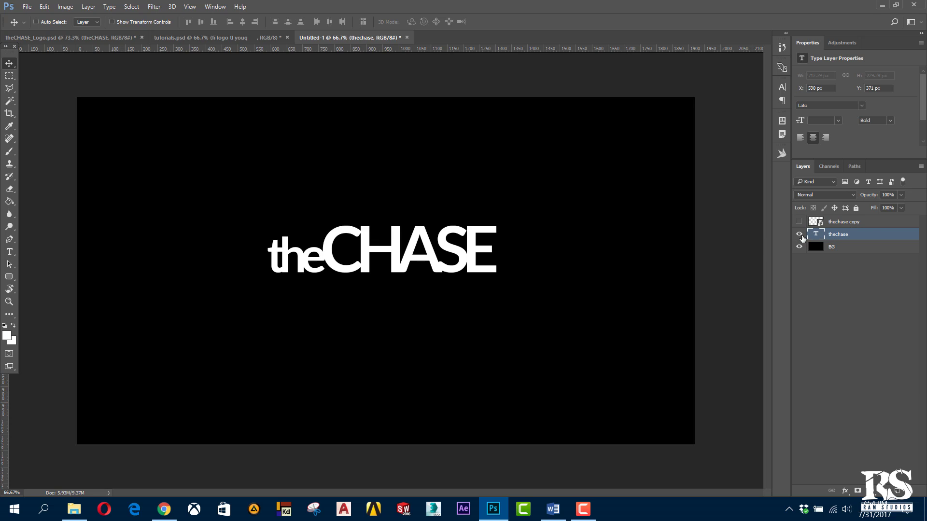
Hide the thechase text layer and show and select the thechase copy smart object
left_click(799, 234)
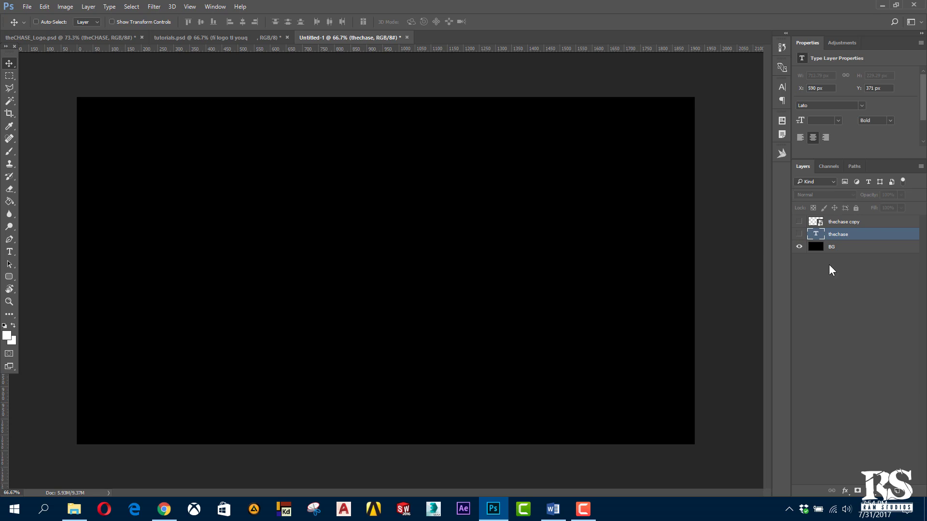
left_click(800, 222)
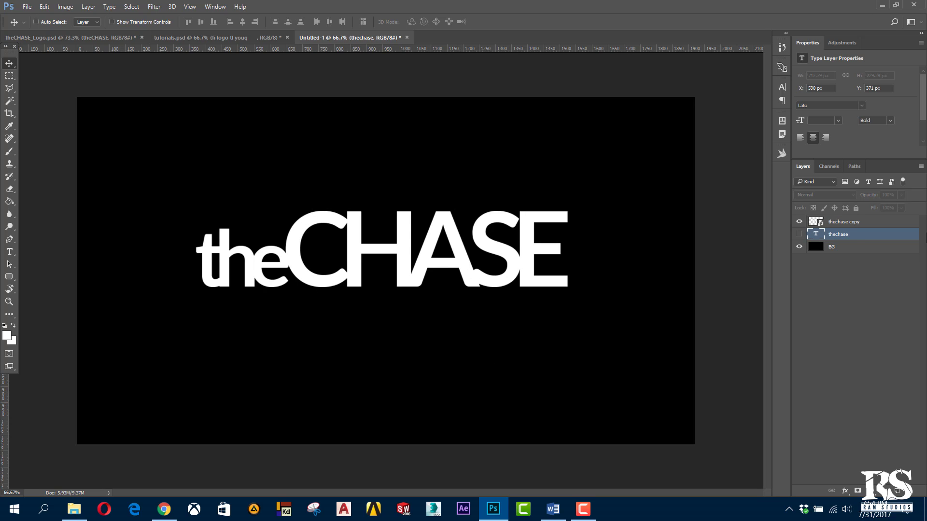
left_click(839, 224)
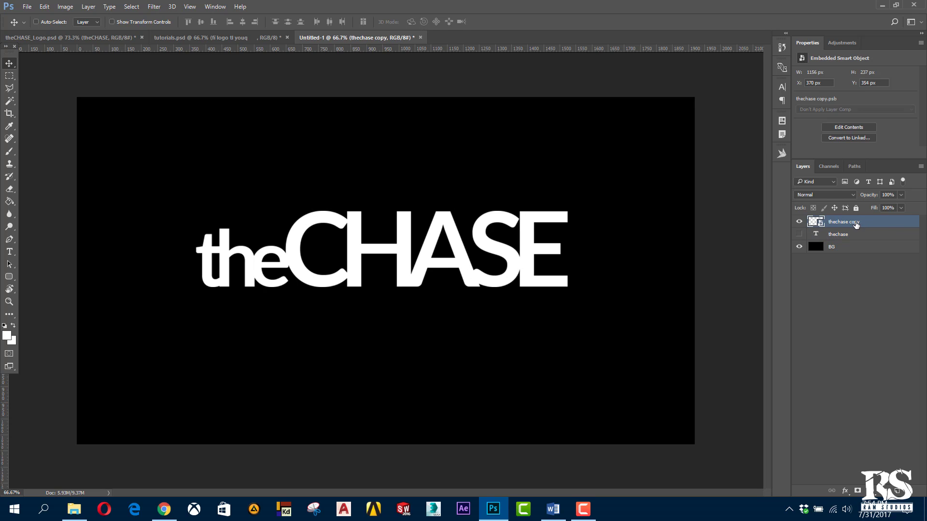
right_click(851, 224)
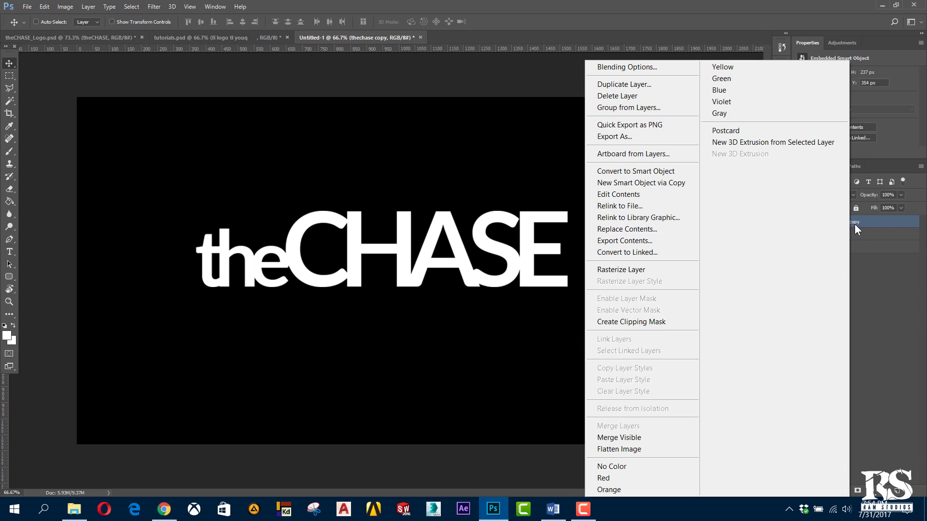
left_click(885, 222)
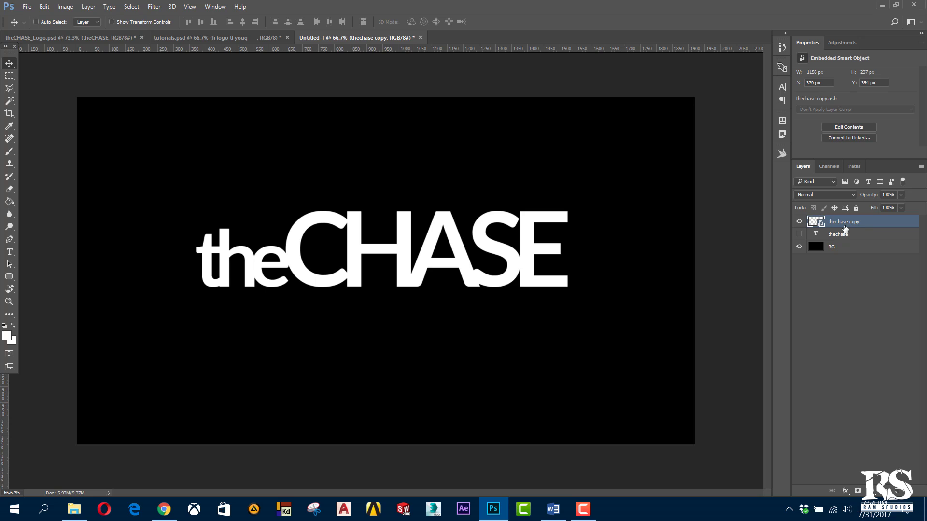
View the finished theCHASE_Logo.psd document, then minimize to the desktop with Win+D
left_click(91, 39)
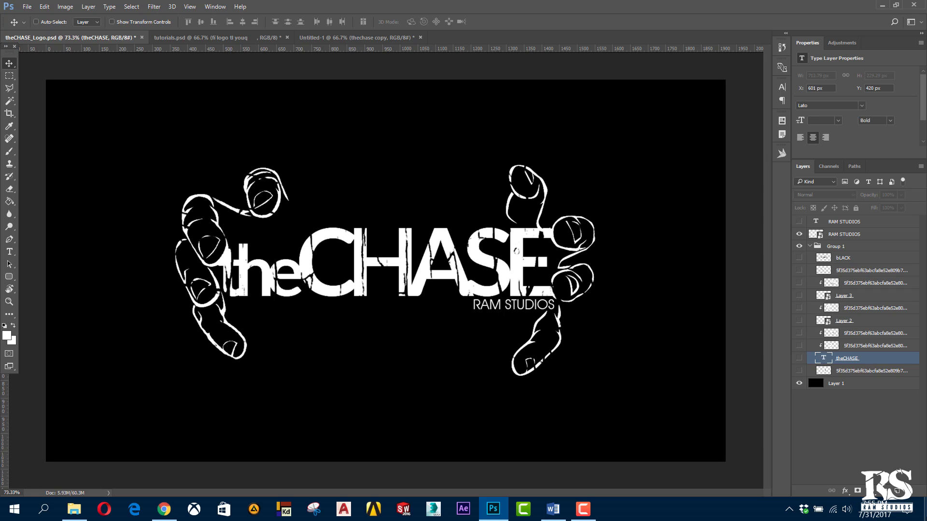
key("super+d")
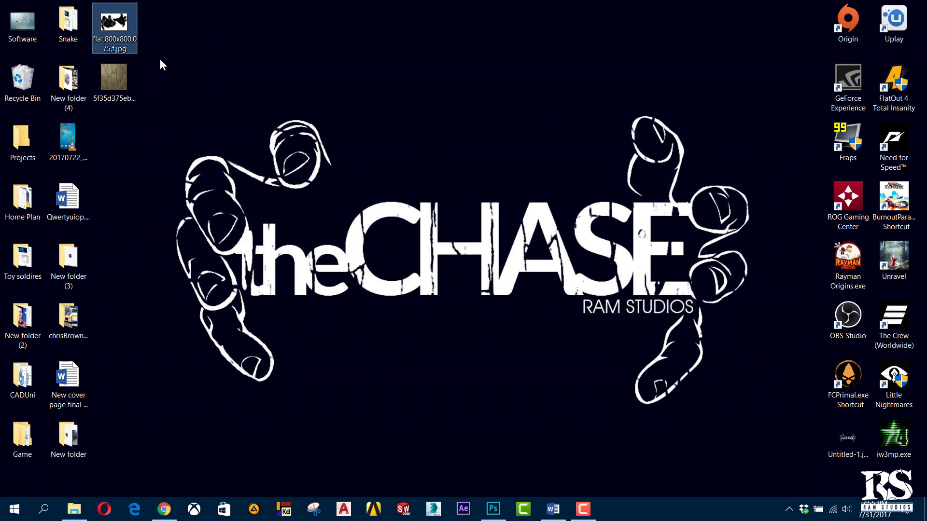
Preview the flat 800x800 hands JPG in Picasa, then drag it from the desktop toward Photoshop
double_click(134, 39)
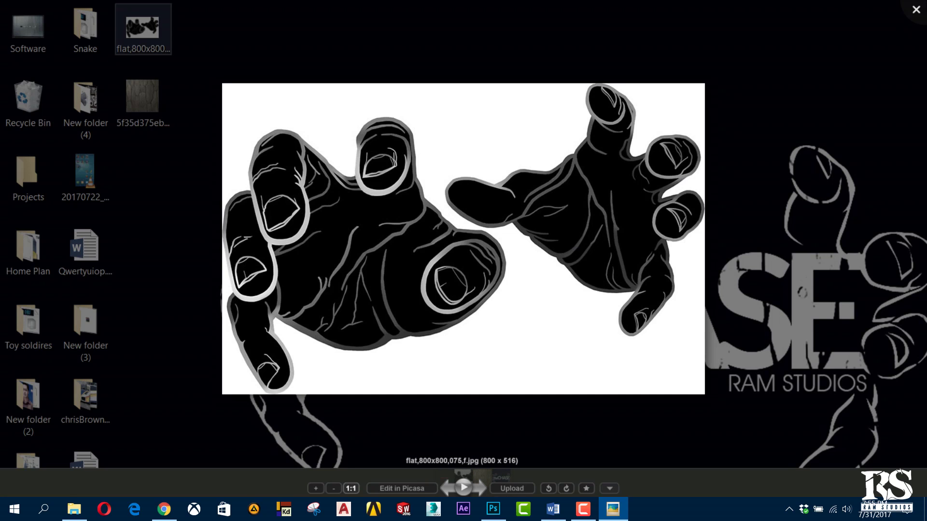
mouse_move(463, 478)
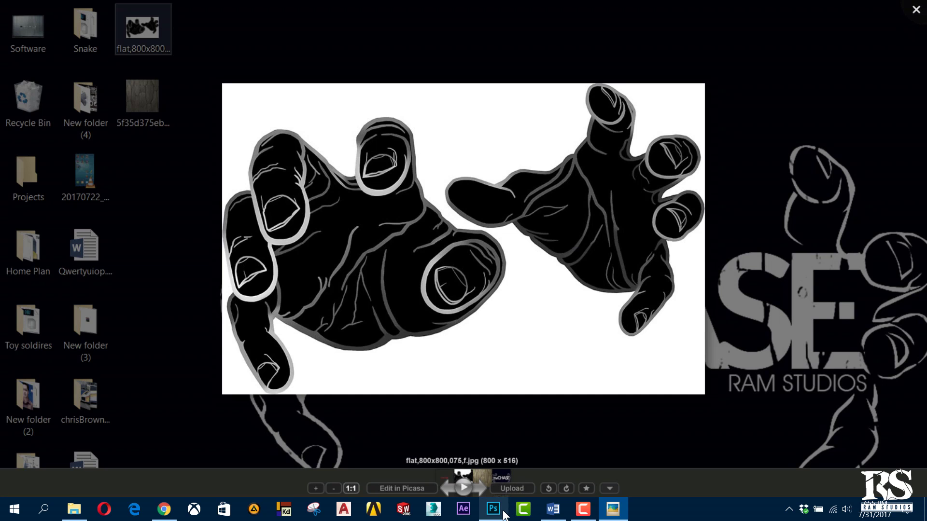
left_click(493, 510)
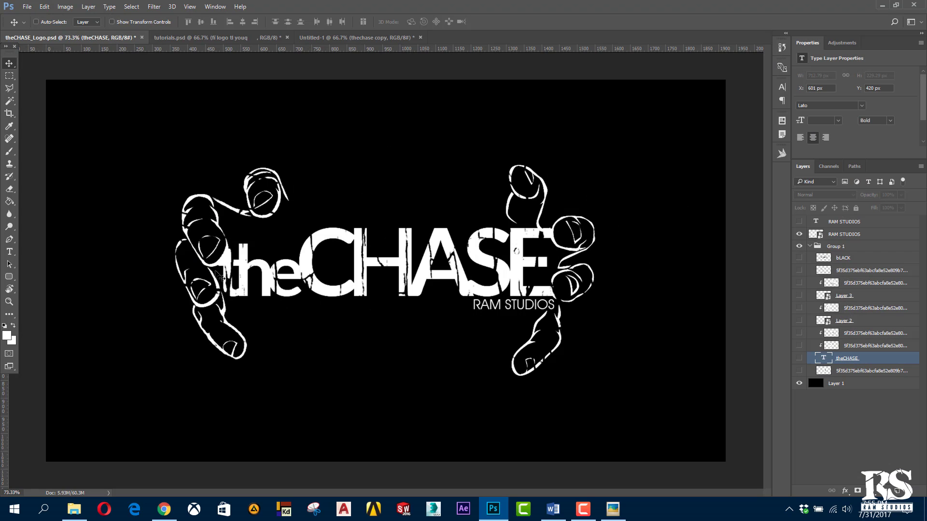
left_click(925, 509)
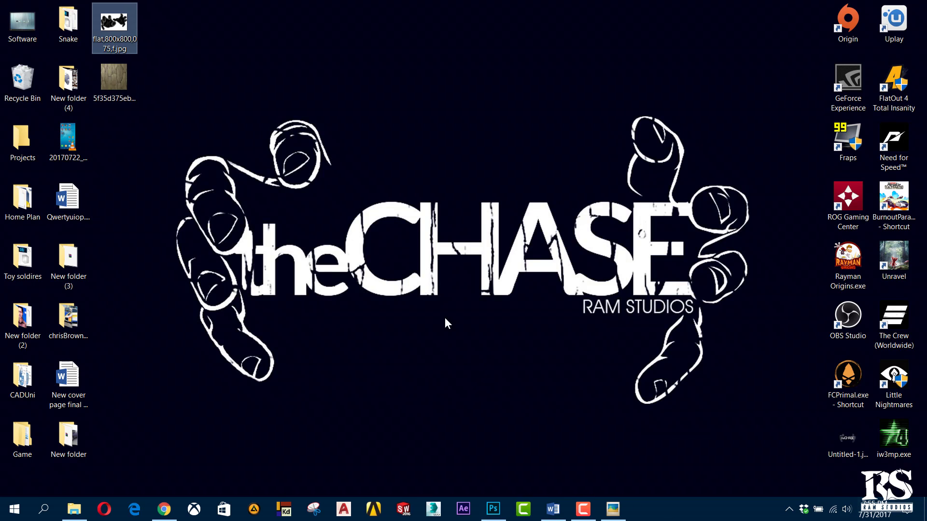
mouse_move(109, 45)
left_mouse_down()
mouse_move(507, 462)
mouse_move(434, 72)
left_mouse_up()
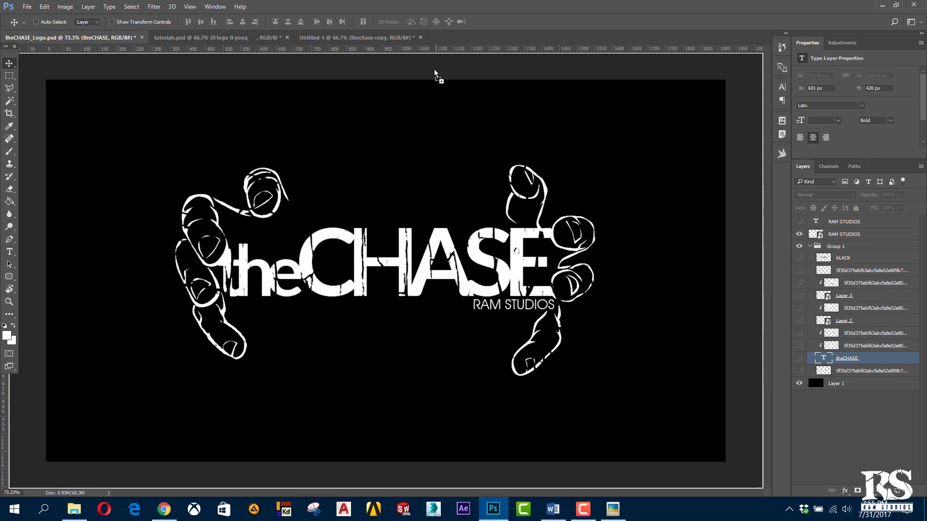
Place the hands JPG into Untitled-1 through Camera Raw and commit it
mouse_move(434, 72)
left_mouse_down()
mouse_move(335, 35)
mouse_move(335, 178)
left_mouse_up()
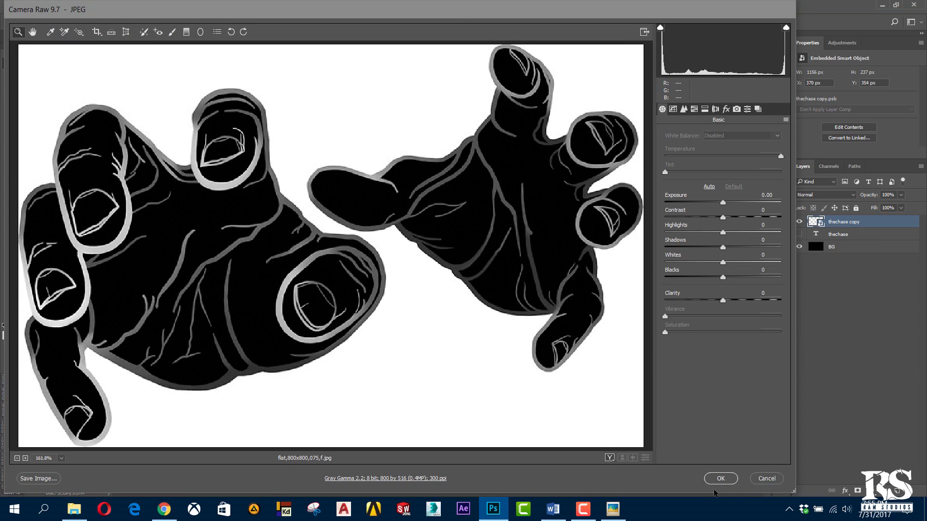
left_click(716, 480)
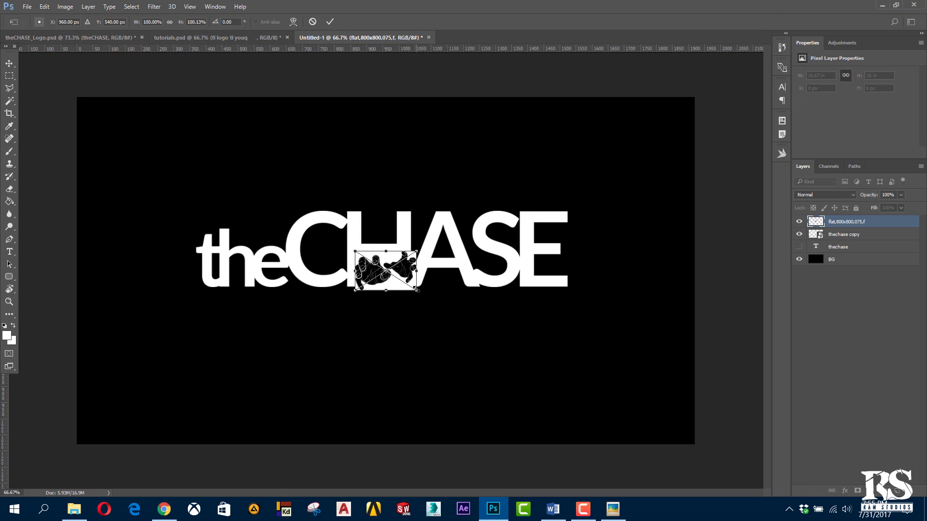
key("Return")
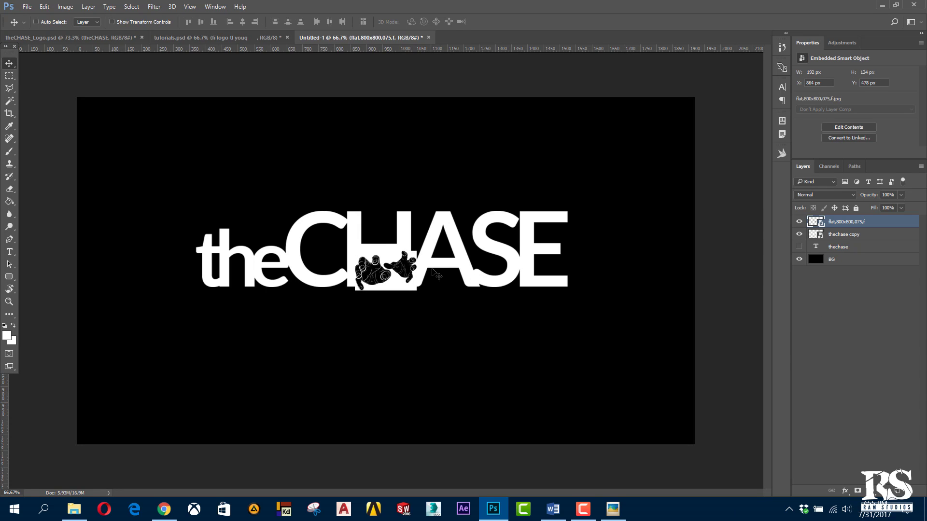
Scale the hands image up to nearly fill the canvas and add an empty layer above
key("ctrl+t")
mouse_move(418, 292)
left_mouse_down()
mouse_move(587, 407)
mouse_move(644, 433)
left_mouse_up()
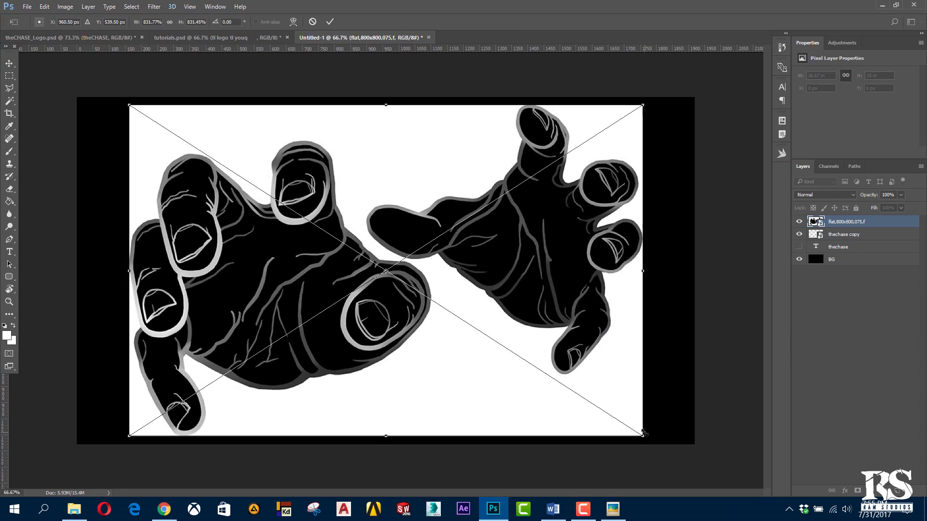
key("Return")
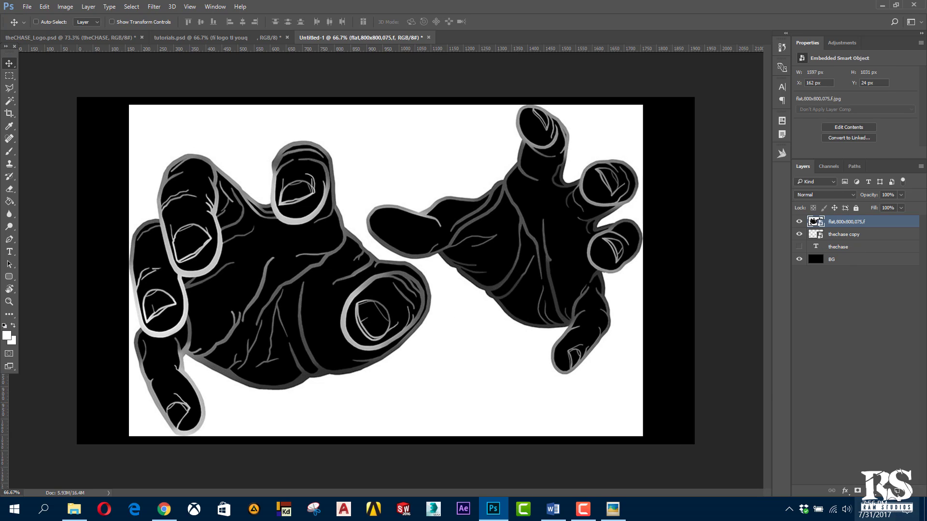
left_click(898, 492)
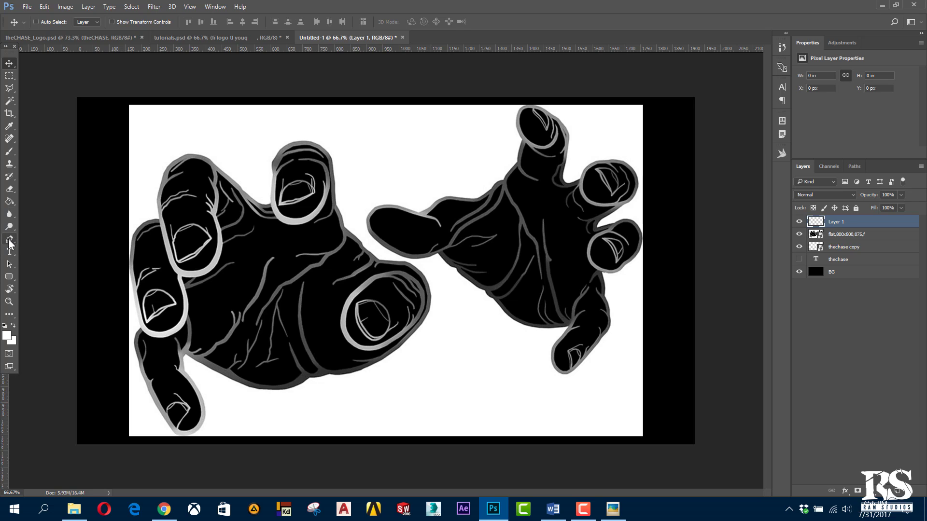
Zoom in with the Pen tool and start a path on the lower finger, undoing the first attempt
left_click(8, 242)
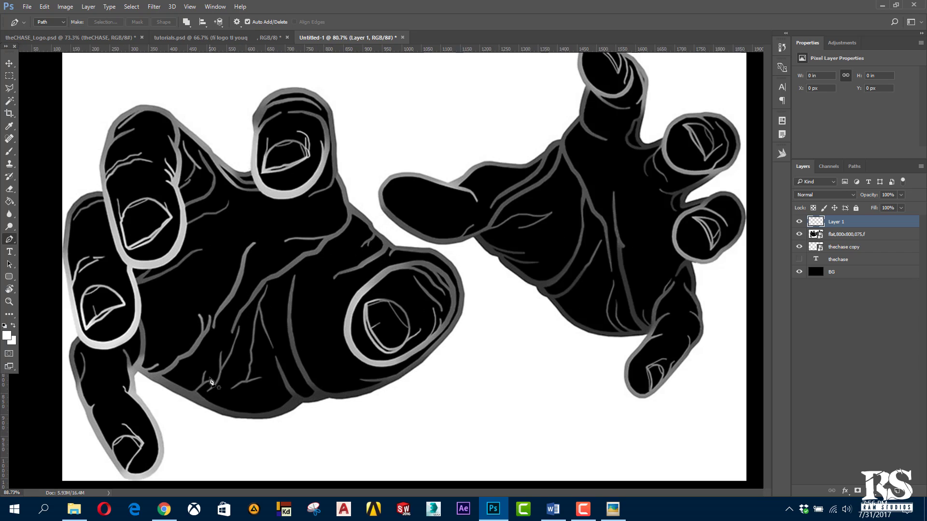
scroll(215, 381, "up", 1, "alt")
scroll(222, 407, "up", 1, "alt")
scroll(183, 434, "up", 1, "alt")
scroll(160, 444, "up", 1, "alt")
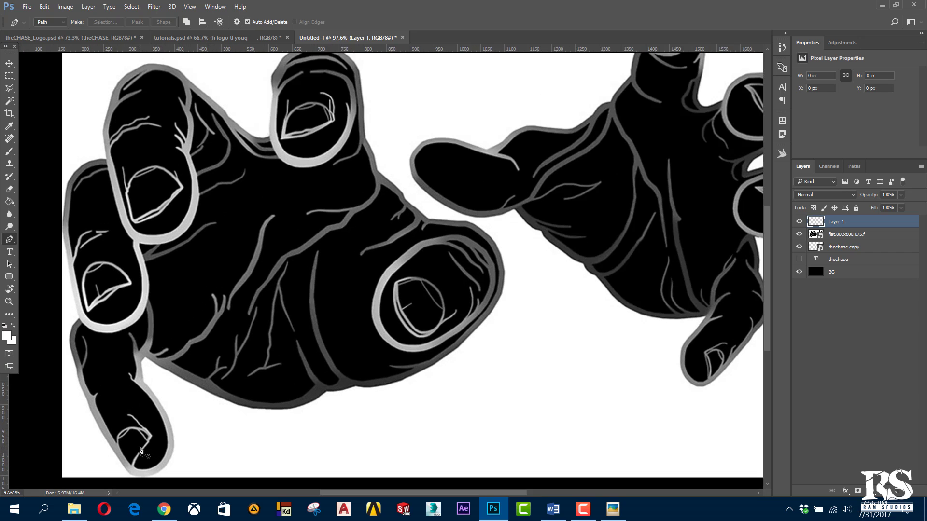
scroll(161, 451, "up", 1, "alt")
scroll(271, 464, "down", 1, "alt")
scroll(130, 476, "up", 1, "alt")
scroll(159, 410, "up", 1, "alt")
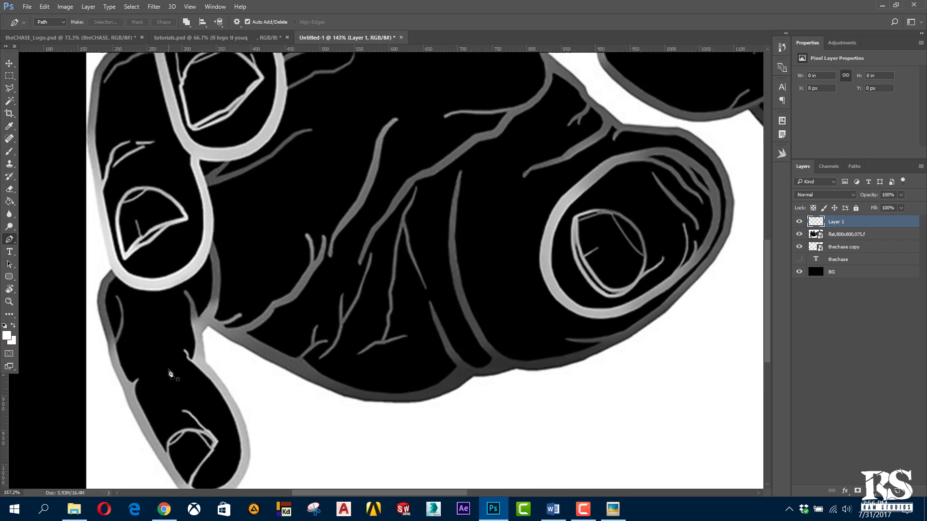
scroll(204, 285, "up", 1, "alt")
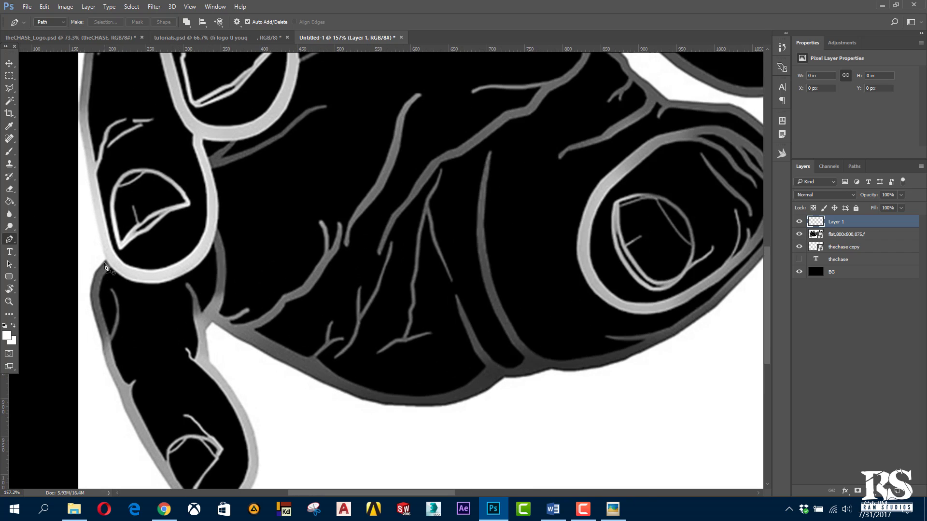
left_click(105, 263)
left_click_drag(99, 300, 105, 322)
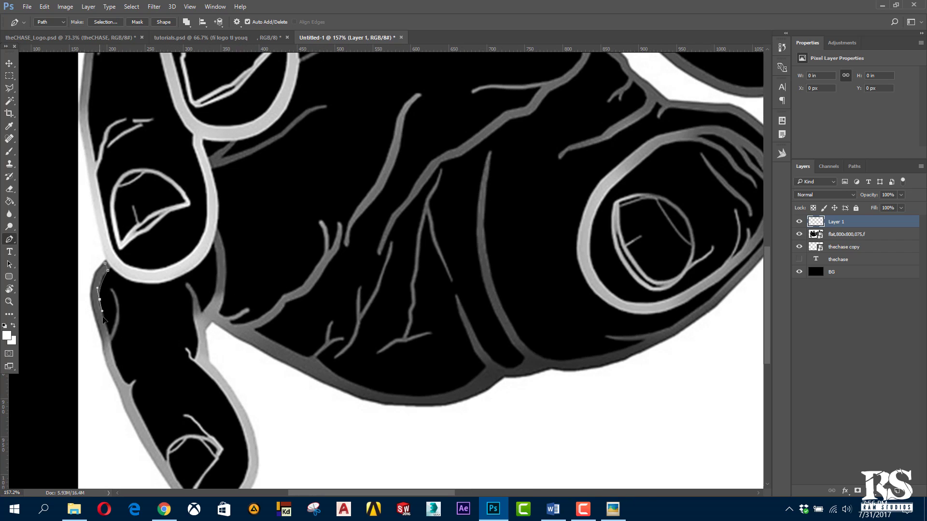
left_click(110, 337)
left_click_drag(113, 289, 112, 359)
key("ctrl+z")
key("ctrl+z")
scroll(120, 338, "up", 3)
scroll(102, 322, "up", 2)
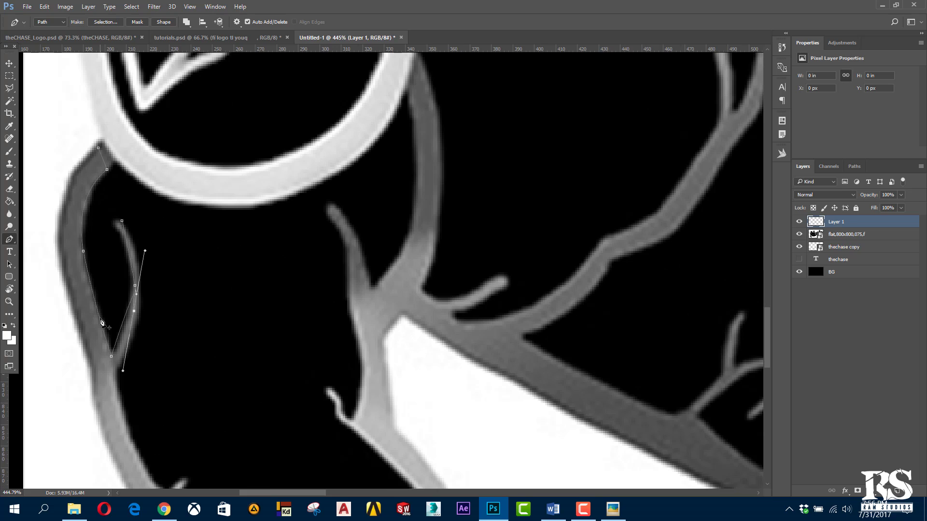
key("ctrl+z")
key("ctrl+z")
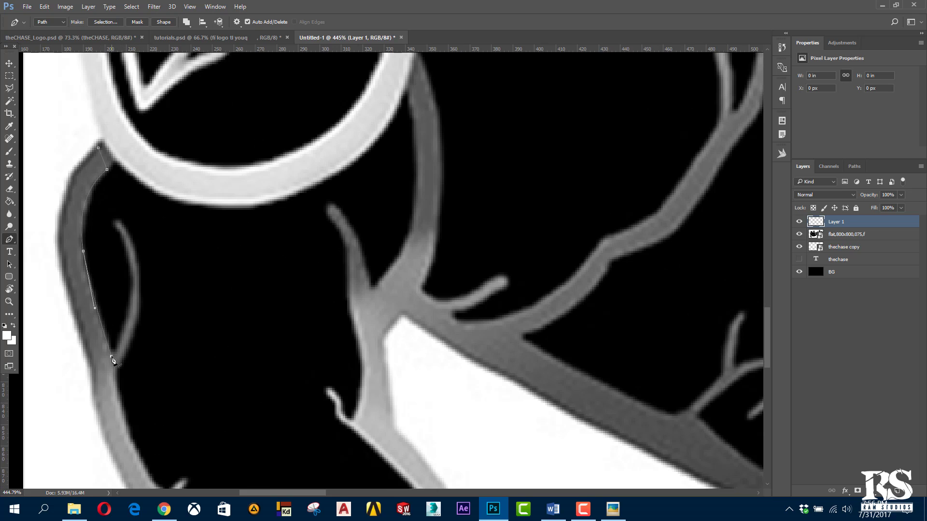
Place anchor points down the left grey outline of the lower finger
mouse_move(133, 281)
left_mouse_down()
mouse_move(126, 248)
mouse_move(139, 264)
left_mouse_up()
left_click(117, 223)
left_click_drag(135, 347, 127, 367)
left_click_drag(119, 399, 123, 412)
scroll(174, 355, "up", 1)
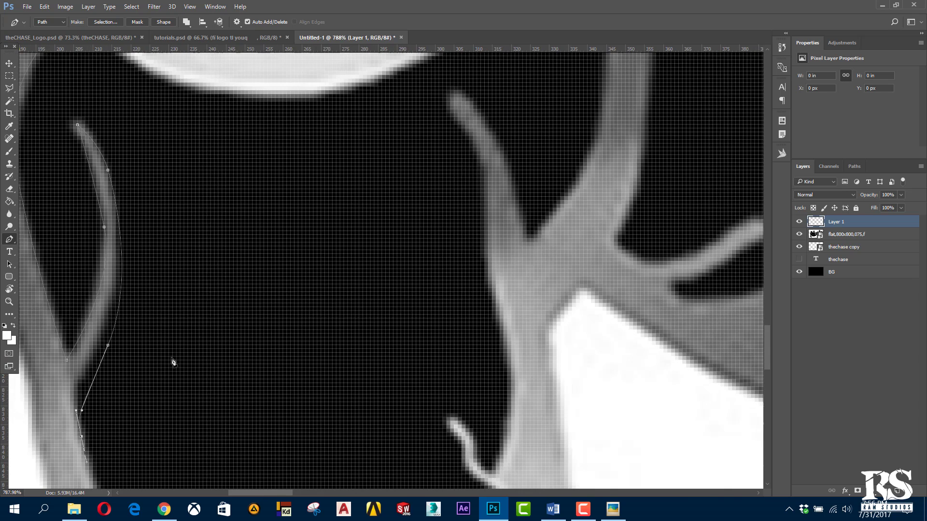
scroll(173, 367, "down", 3)
scroll(179, 410, "down", 2)
scroll(185, 450, "up", 2)
scroll(160, 333, "up", 4)
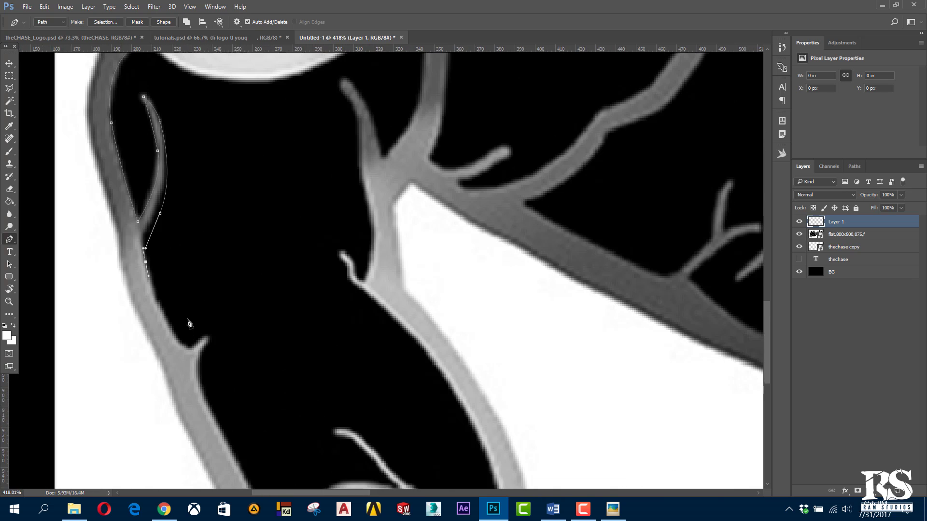
mouse_move(176, 339)
left_mouse_down()
mouse_move(185, 348)
mouse_move(209, 339)
left_mouse_up()
left_click(200, 365)
scroll(242, 373, "up", 1)
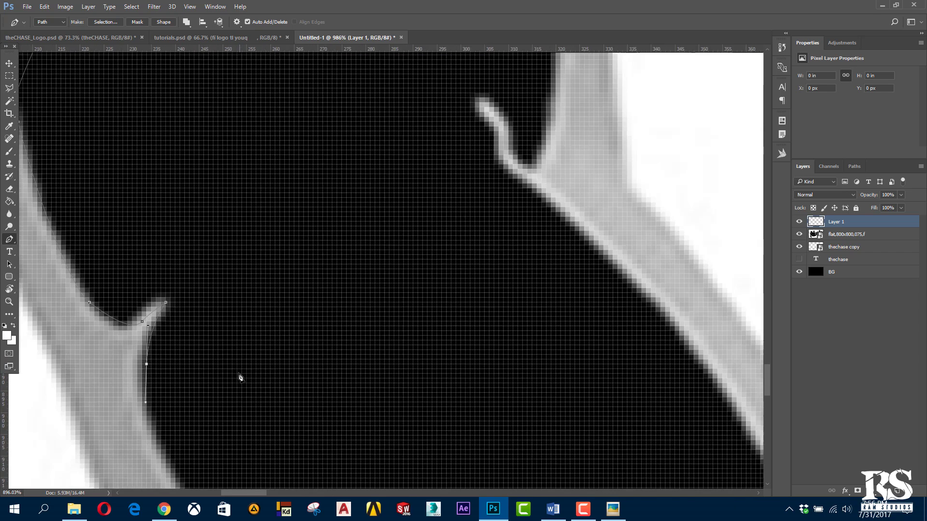
scroll(240, 377, "down", 2)
scroll(234, 379, "down", 2)
scroll(231, 463, "down", 1)
scroll(231, 462, "up", 2)
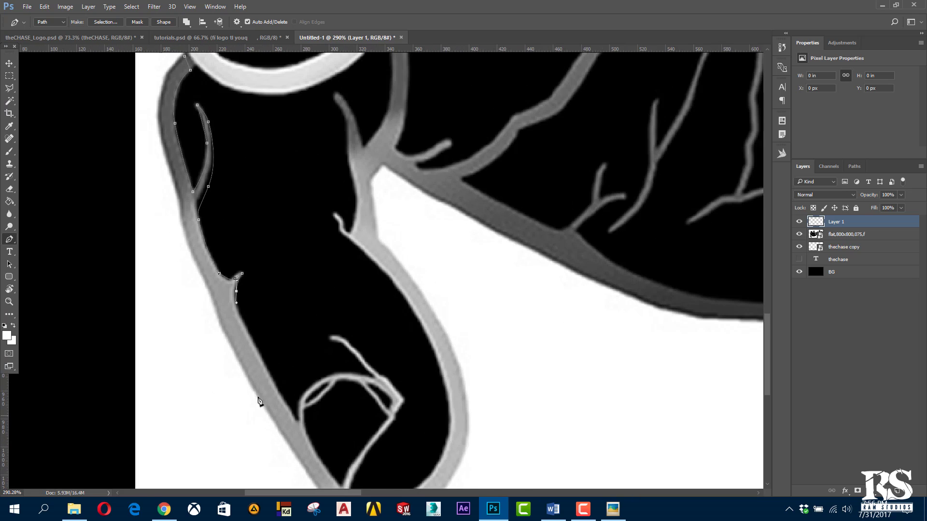
scroll(259, 400, "up", 1)
Continue the path around the fingernail's edge and corner
mouse_move(279, 374)
left_mouse_down()
mouse_move(289, 394)
mouse_move(341, 373)
left_mouse_up()
left_click(315, 434)
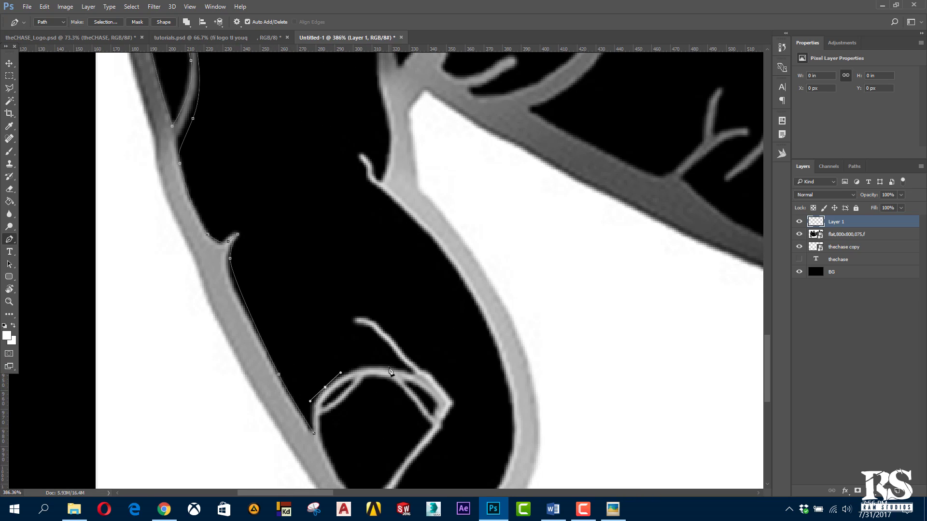
left_click_drag(396, 367, 414, 372)
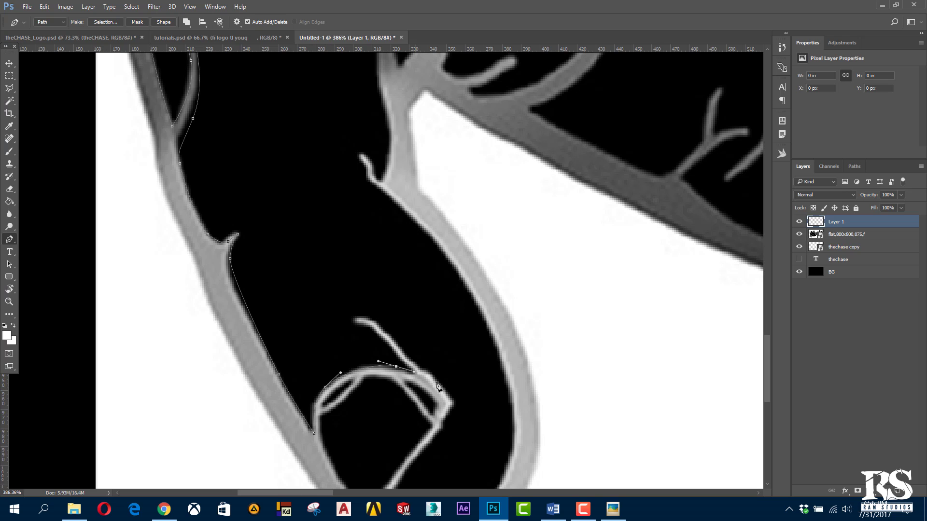
left_click(452, 407)
scroll(424, 437, "down", 5)
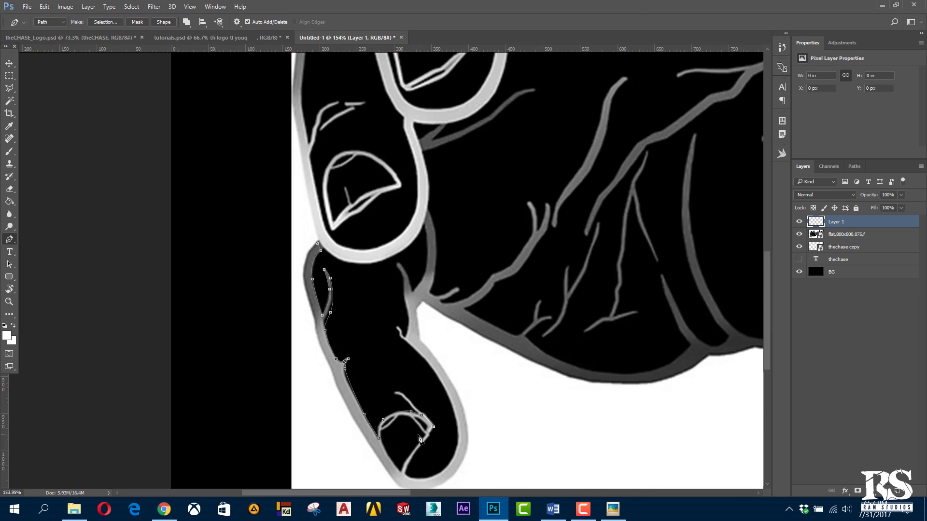
scroll(397, 472, "up", 3)
scroll(450, 469, "up", 2)
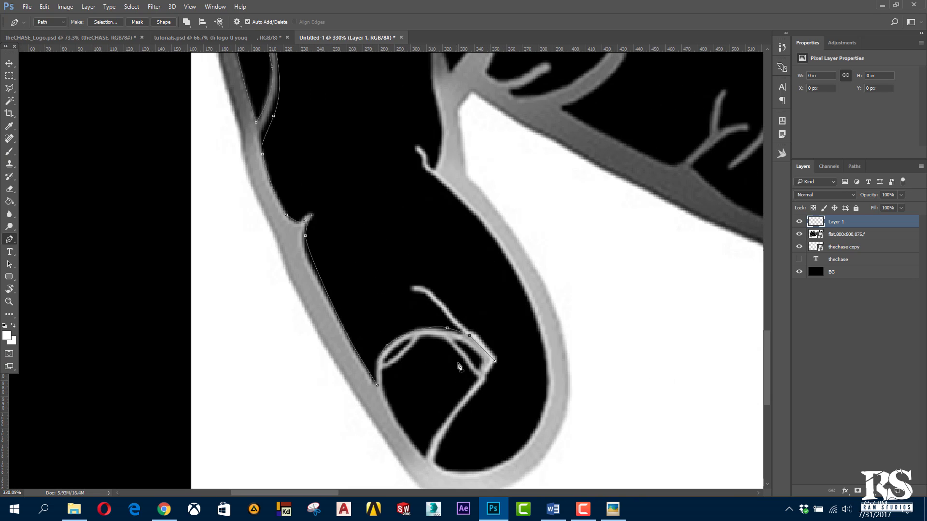
left_click_drag(457, 373, 469, 381)
Undo the stray anchor and bring the fingertip back into close view
key("ctrl+z")
scroll(530, 373, "down", 3)
scroll(579, 338, "down", 3)
scroll(631, 320, "up", 2)
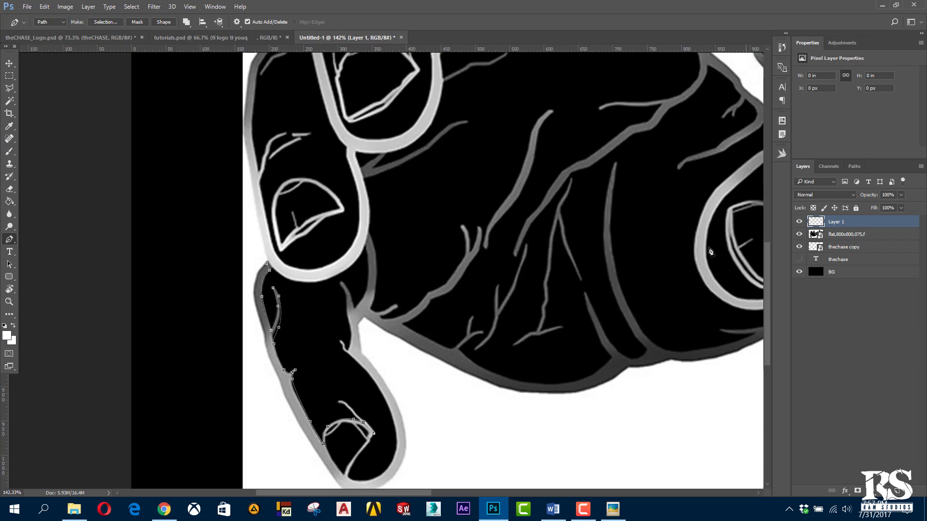
scroll(598, 232, "down", 1)
scroll(555, 290, "down", 1)
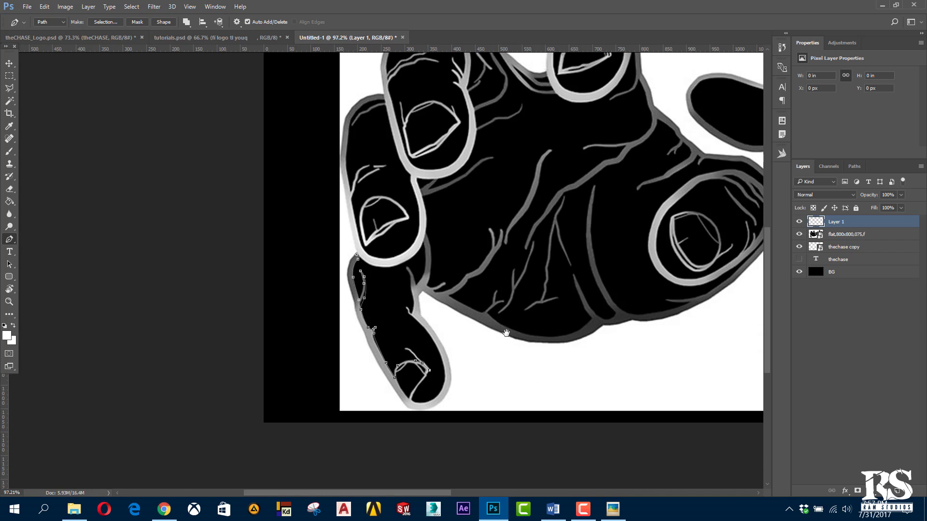
left_click_drag(476, 366, 246, 445)
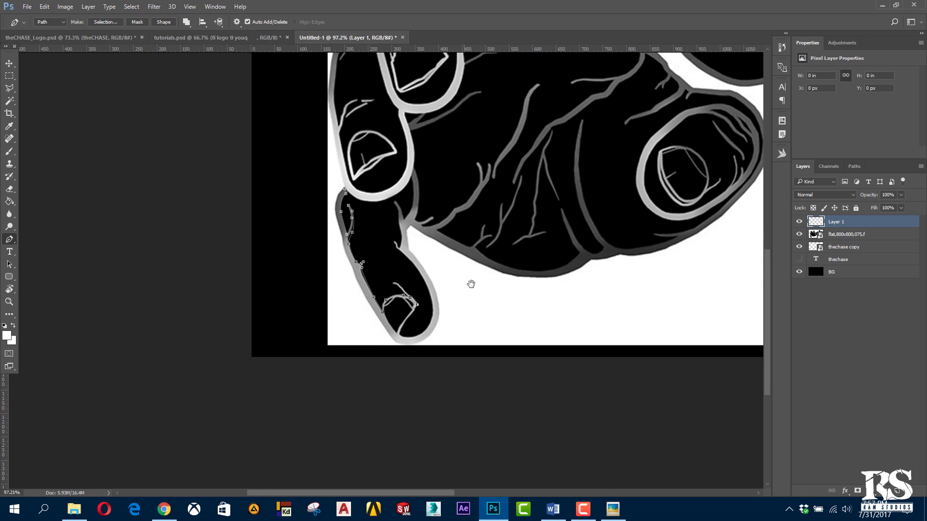
scroll(458, 338, "up", 2)
scroll(472, 289, "up", 2)
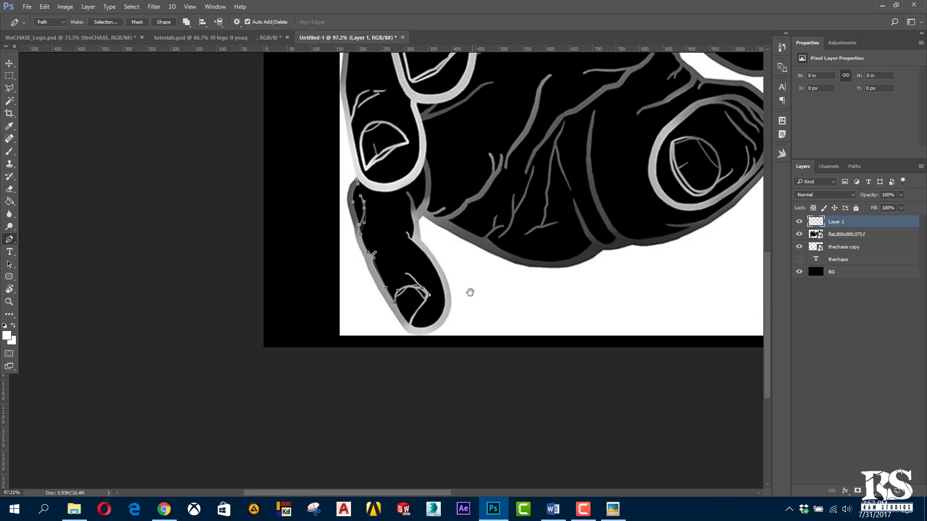
scroll(468, 292, "up", 1)
scroll(448, 296, "up", 1)
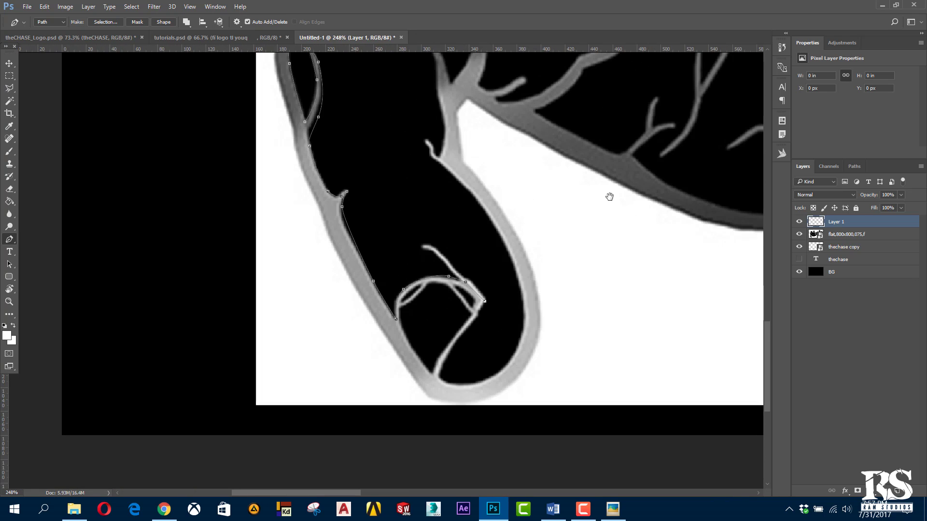
mouse_move(609, 197)
left_mouse_down()
mouse_move(269, 356)
mouse_move(513, 172)
mouse_move(300, 341)
mouse_move(477, 302)
mouse_move(476, 129)
mouse_move(517, 110)
left_mouse_up()
scroll(391, 433, "up", 1)
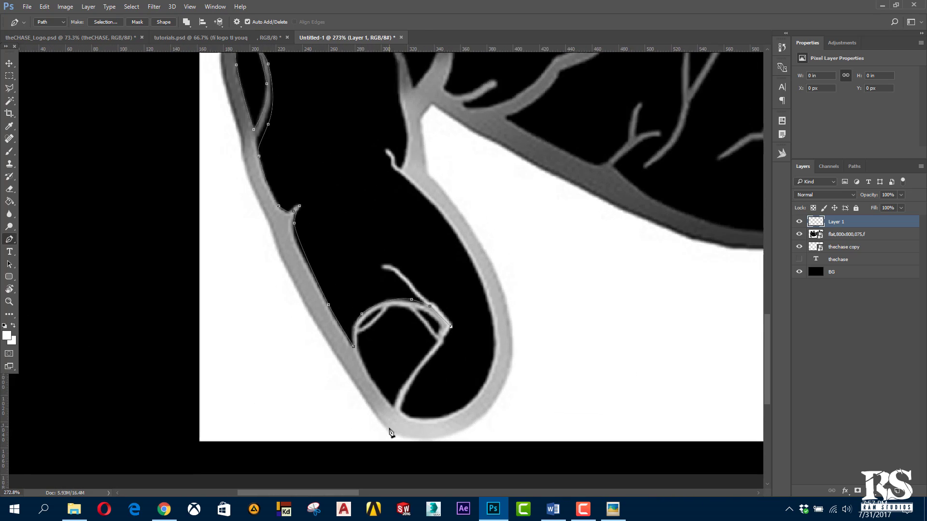
scroll(391, 433, "up", 2)
scroll(391, 425, "up", 1)
Trace the path around the fingernail's inner curve and the fingertip's right side
left_click_drag(423, 368, 415, 394)
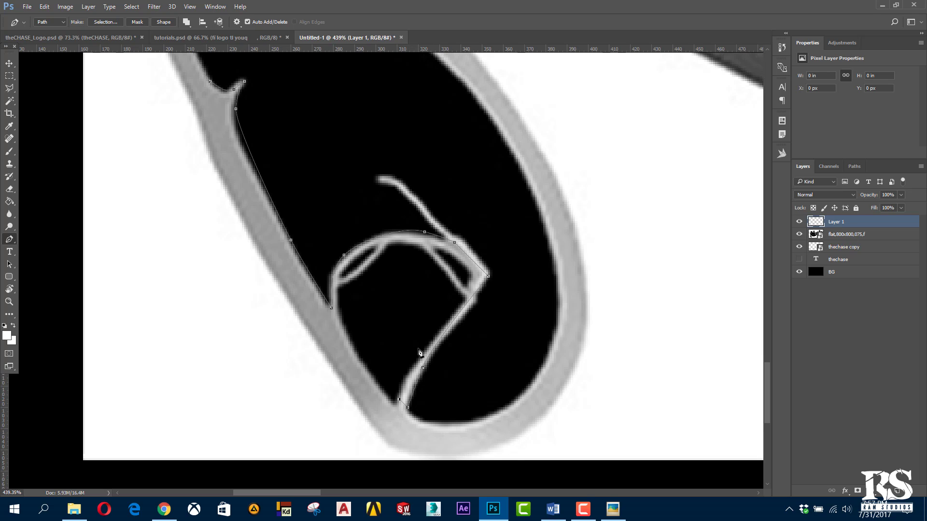
left_click_drag(435, 336, 460, 310)
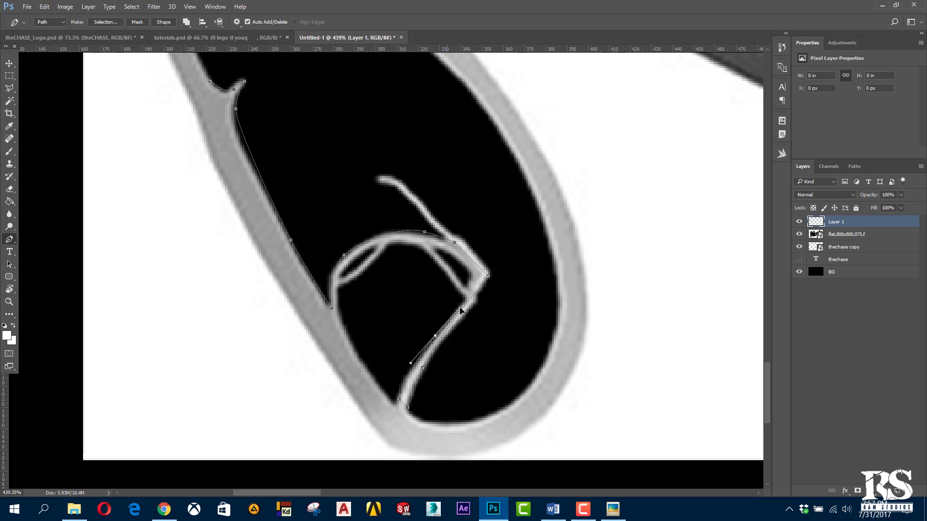
left_click(472, 274)
left_click(405, 245)
left_click(376, 247)
left_click(337, 279)
left_click(337, 292)
left_click_drag(359, 354, 377, 380)
left_click(420, 418)
left_click_drag(431, 425, 455, 427)
left_click_drag(553, 325, 563, 241)
Trace anchors up and around the small branch tip and back down its right edge
left_click_drag(537, 181, 576, 378)
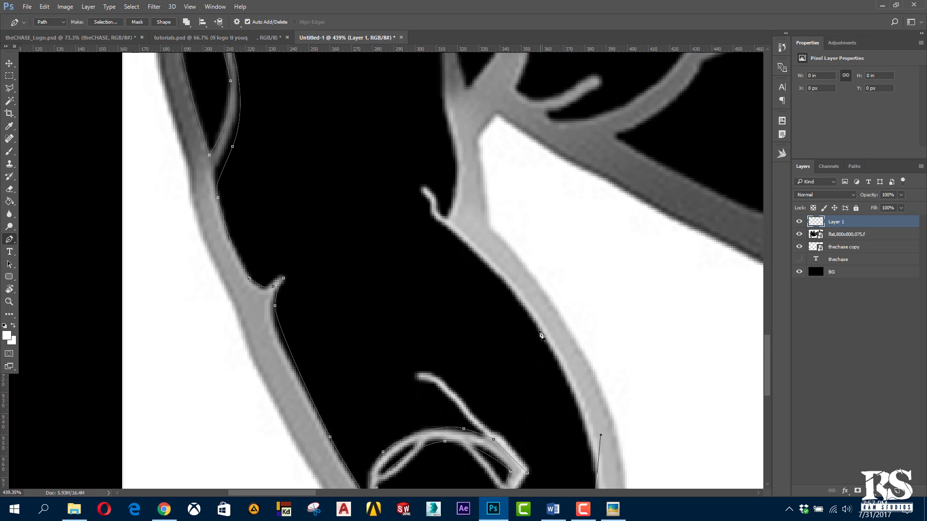
left_click_drag(538, 329, 498, 279)
left_click(443, 227)
left_click(429, 208)
left_click(419, 189)
left_click_drag(452, 212, 446, 379)
left_click_drag(452, 316, 438, 215)
left_click_drag(428, 193, 421, 180)
left_click(435, 185)
left_click(453, 234)
left_click(462, 267)
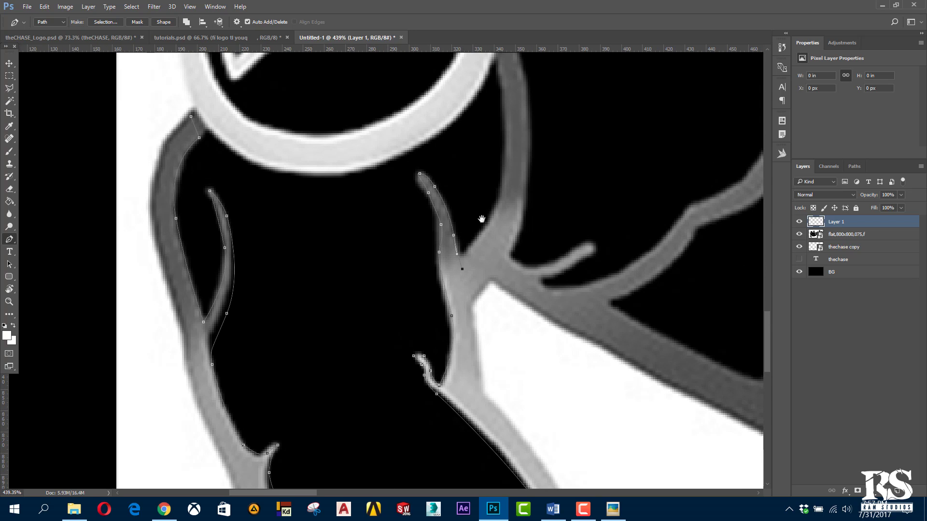
Extend the path up toward the ring and back down the finger's right edge
left_click_drag(486, 205, 479, 295)
left_click(495, 280)
left_click_drag(500, 185, 493, 152)
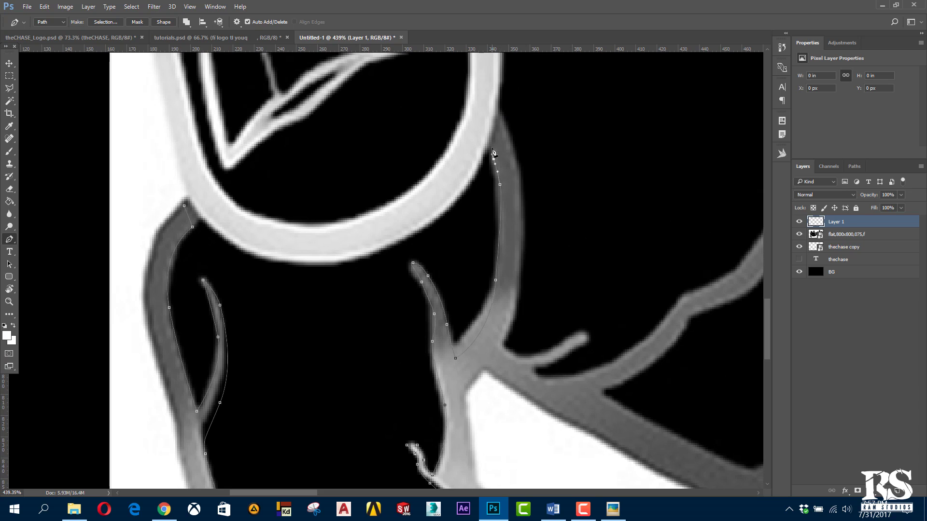
left_click(514, 158)
left_click(524, 259)
left_click(508, 316)
left_click_drag(476, 373, 465, 400)
Add curved anchors down the right edge and around the fingertip's bottom
left_click_drag(518, 350, 515, 44)
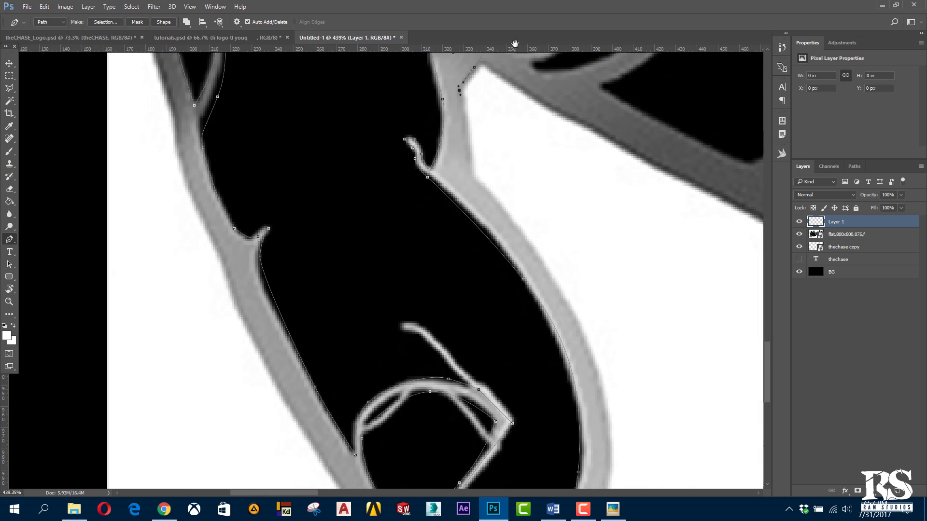
left_click_drag(510, 224, 525, 251)
left_click_drag(576, 330, 592, 379)
left_click_drag(618, 226, 610, 27)
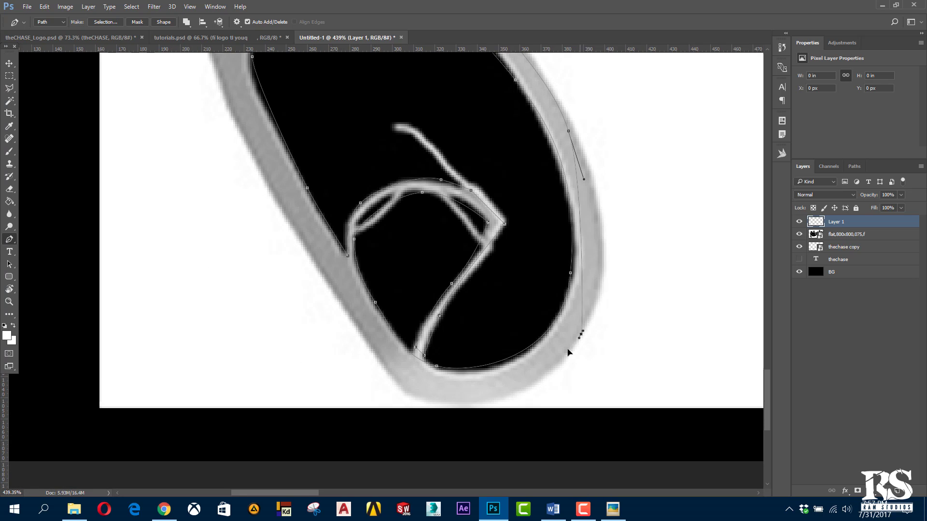
left_click_drag(581, 334, 543, 377)
left_click(474, 393)
left_click_drag(463, 397, 435, 395)
left_click_drag(366, 345, 351, 320)
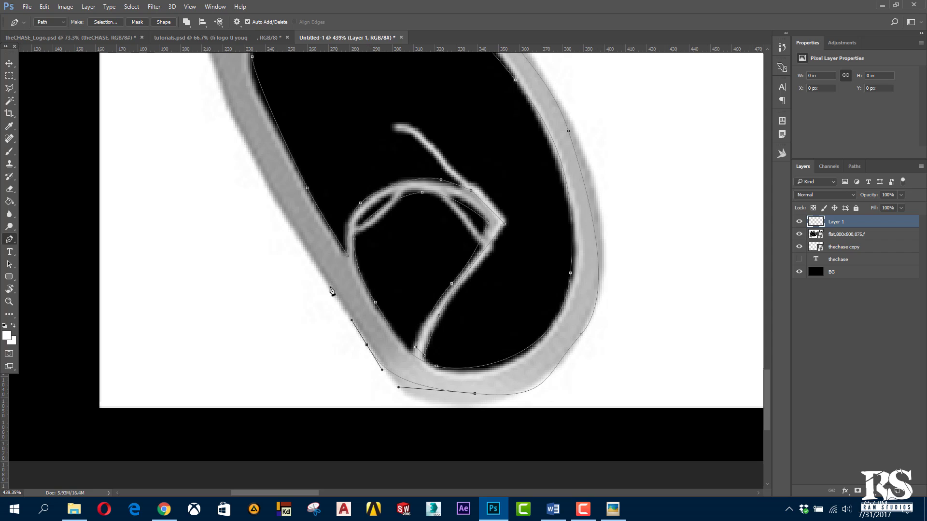
left_click(382, 370)
left_click(398, 387)
Trace up the finger's outer left edge and close the path at its first anchor
left_click_drag(253, 160, 235, 114)
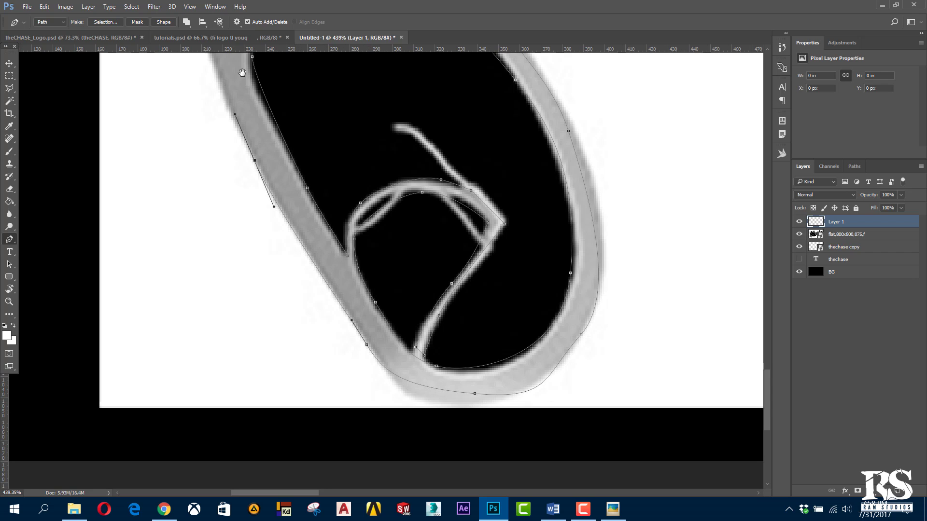
left_click_drag(202, 72, 288, 345)
mouse_move(271, 258)
left_mouse_down()
mouse_move(259, 233)
mouse_move(322, 359)
left_mouse_up()
left_click_drag(289, 259, 298, 231)
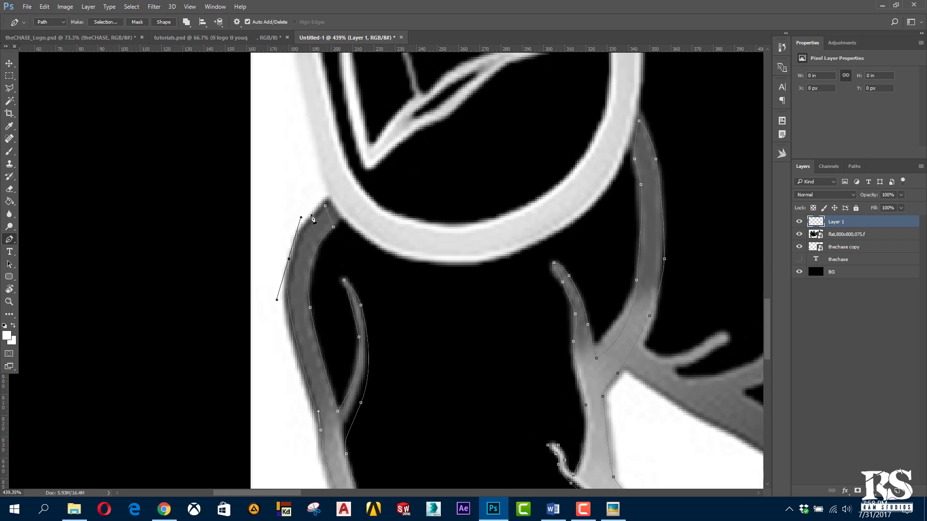
left_click(325, 205)
scroll(394, 254, "down", 3)
scroll(394, 255, "down", 3)
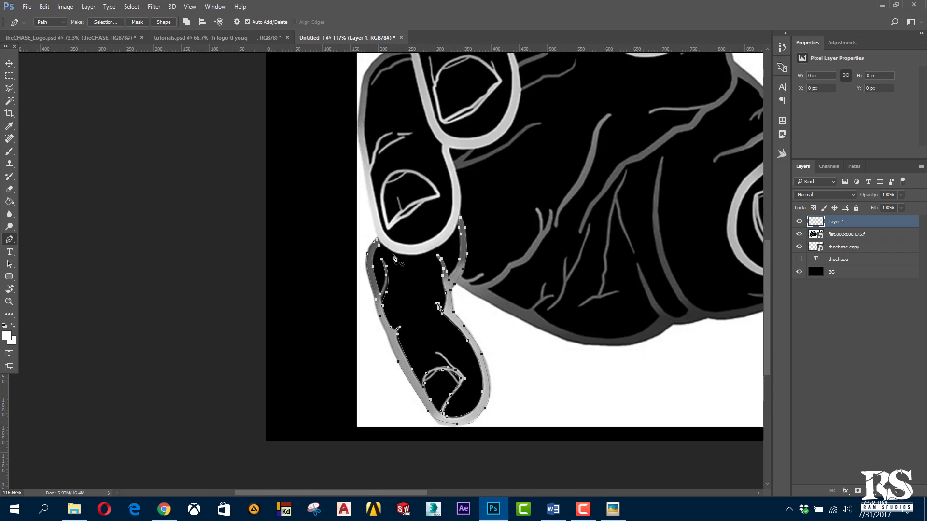
scroll(394, 254, "down", 1)
scroll(476, 283, "up", 3)
scroll(340, 174, "up", 2)
scroll(339, 174, "up", 2)
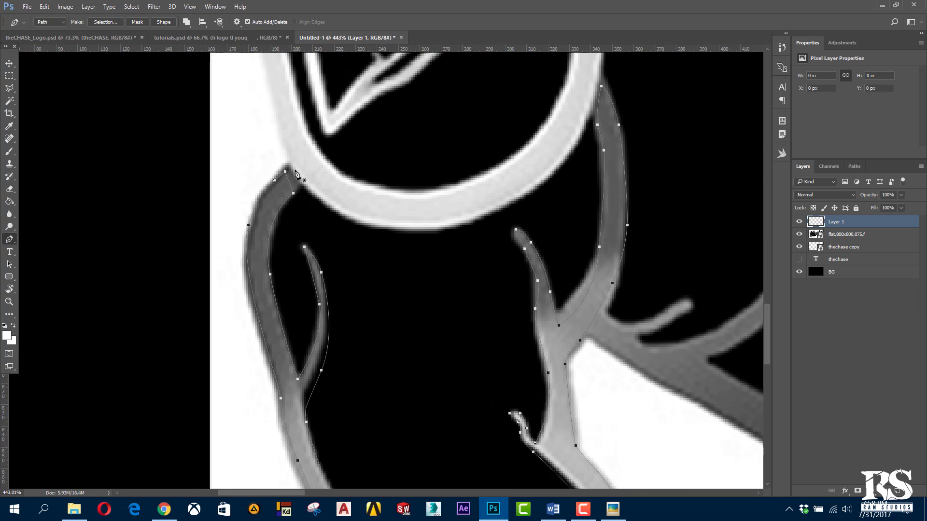
scroll(290, 184, "down", 2)
scroll(290, 183, "down", 1)
scroll(290, 183, "down", 1)
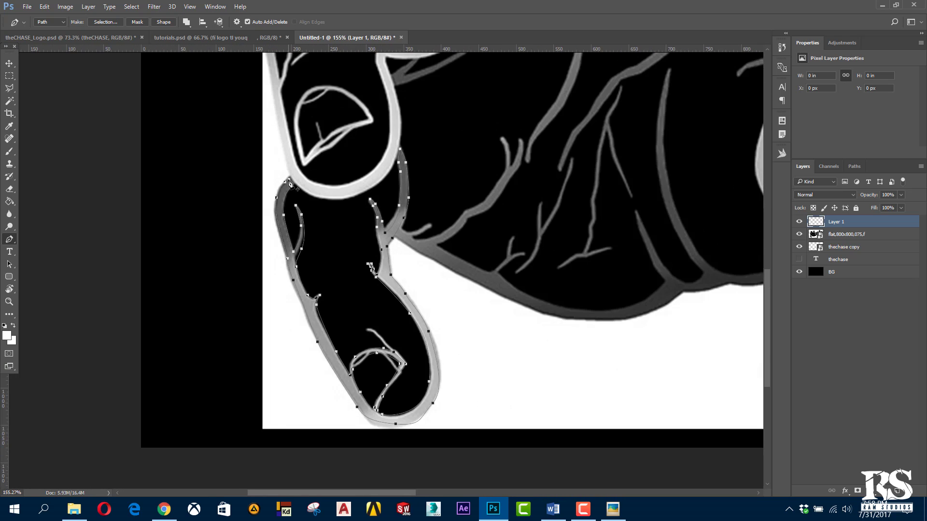
scroll(290, 183, "down", 2)
scroll(346, 219, "up", 2)
scroll(346, 219, "up", 1)
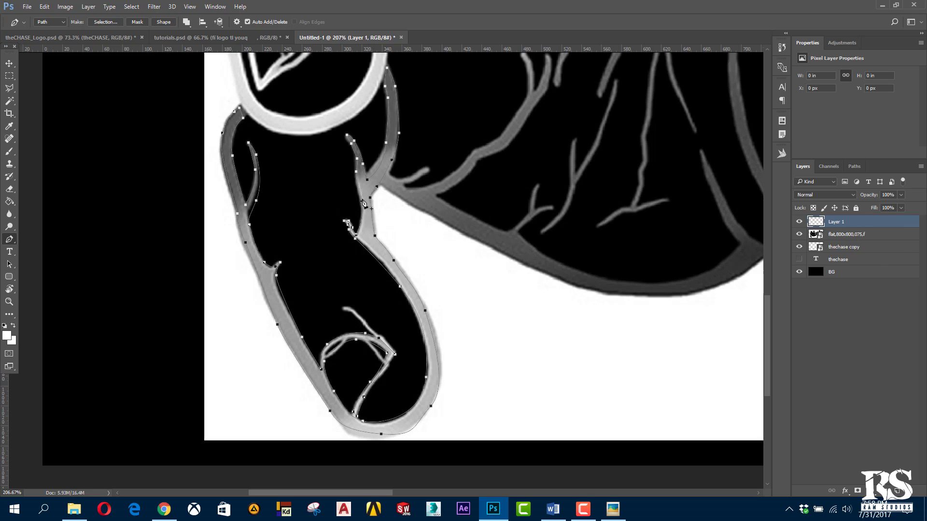
Fill the traced finger path with white
right_click(367, 198)
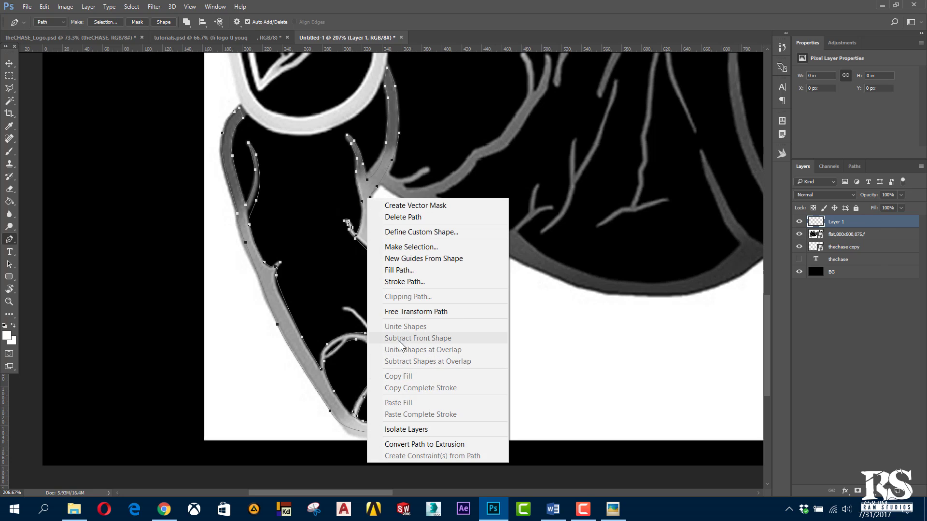
left_click(398, 272)
left_click(646, 248)
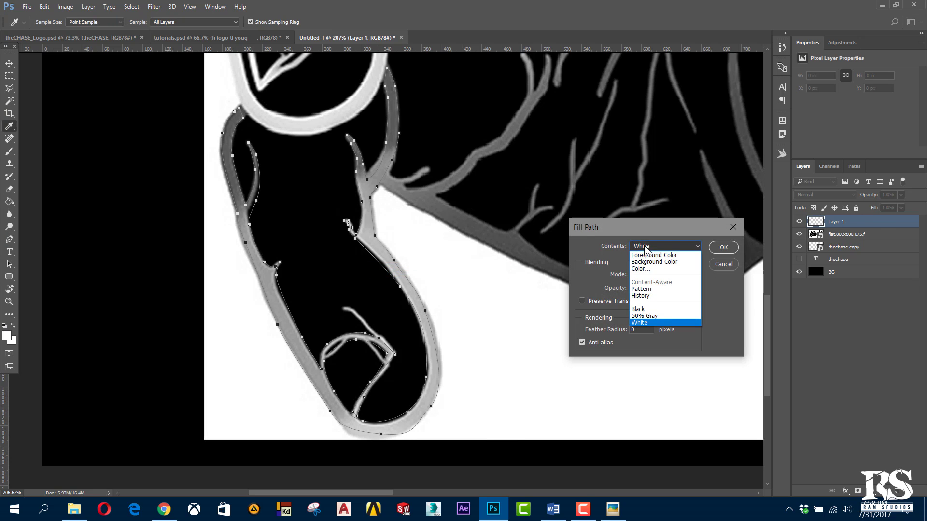
left_click(647, 247)
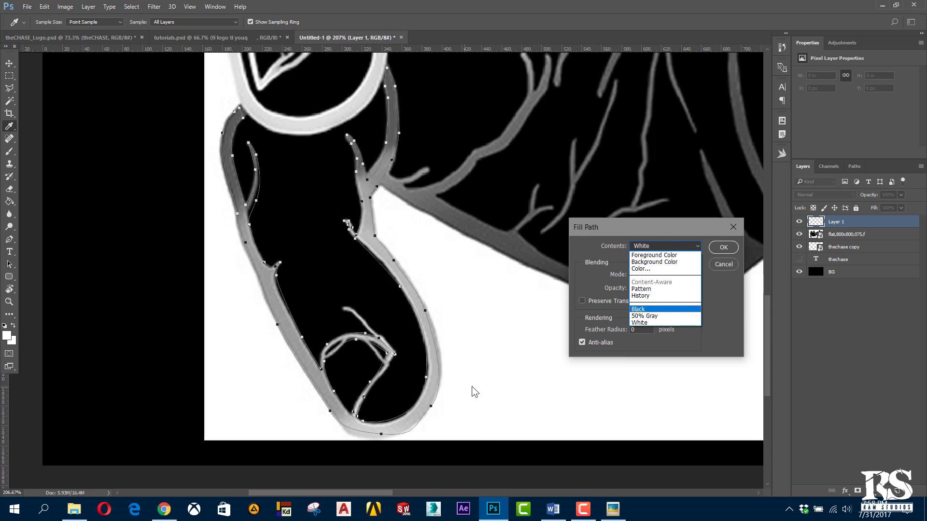
left_click(657, 323)
left_click(723, 247)
Clear the finger path outline from the canvas
key("p")
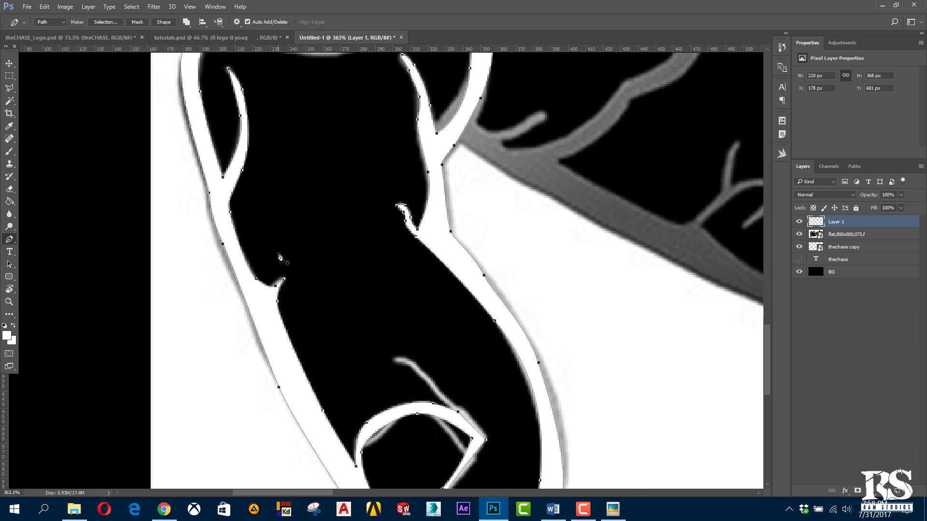
scroll(280, 257, "down", 2)
scroll(280, 257, "down", 1)
scroll(309, 262, "down", 2)
scroll(309, 262, "down", 2)
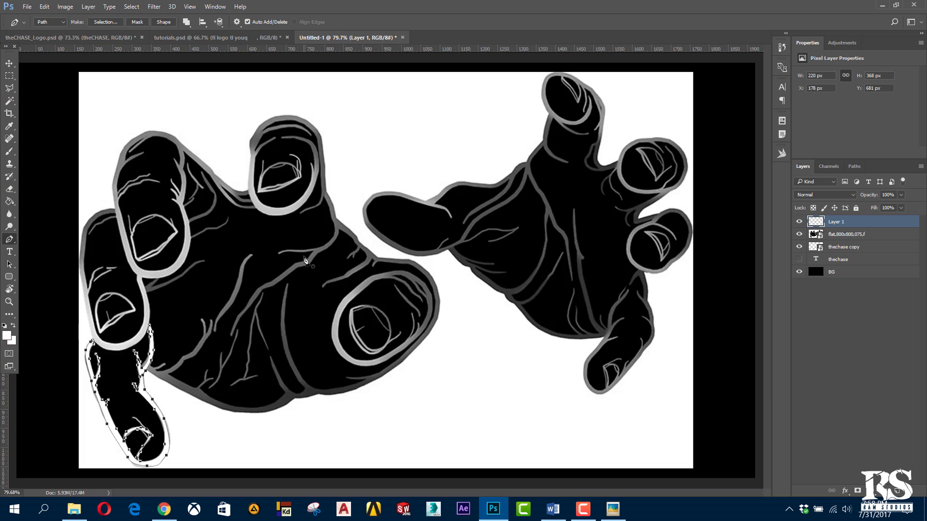
key("Return")
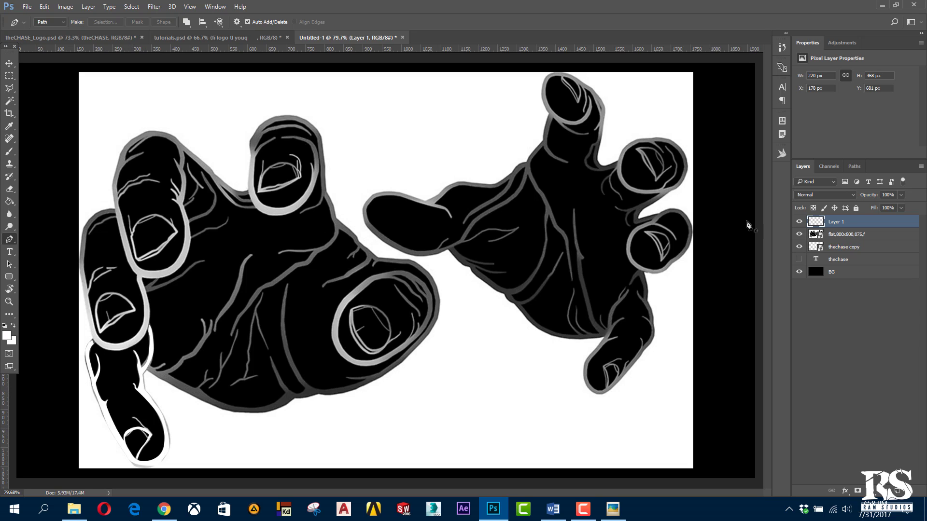
Hide the hand reference photo and the Layer 1 sketch, then bring up theCHASE_Logo.psd
left_click(799, 235)
key("ctrl+1")
key("ctrl+0")
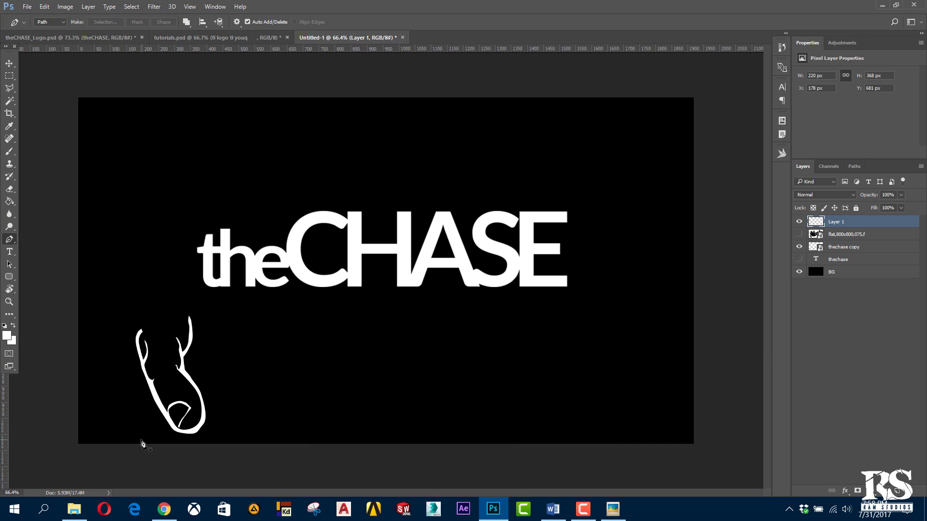
scroll(143, 444, "down", 1)
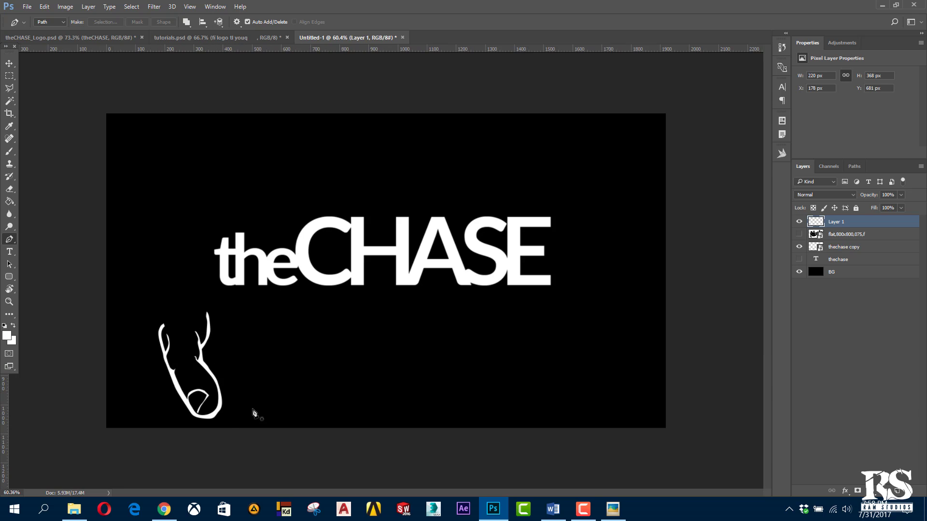
left_click(800, 222)
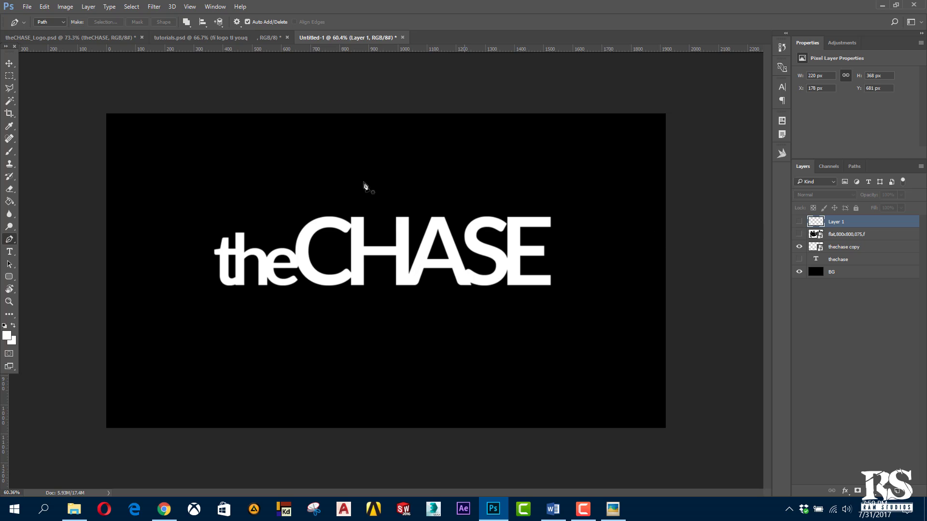
left_click(41, 38)
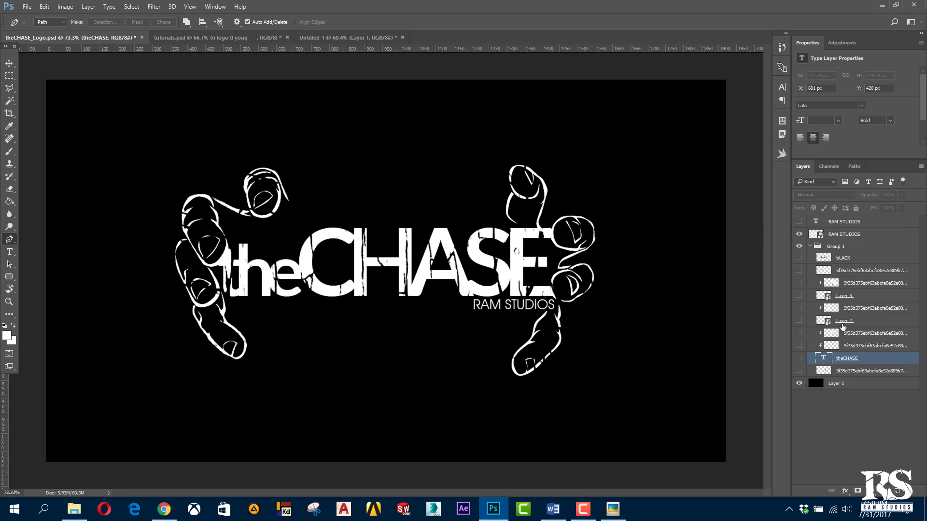
Drag the Layer 2 and Layer 3 hand drawings into Untitled-1 and make them visible
left_click(799, 321)
left_click(849, 320)
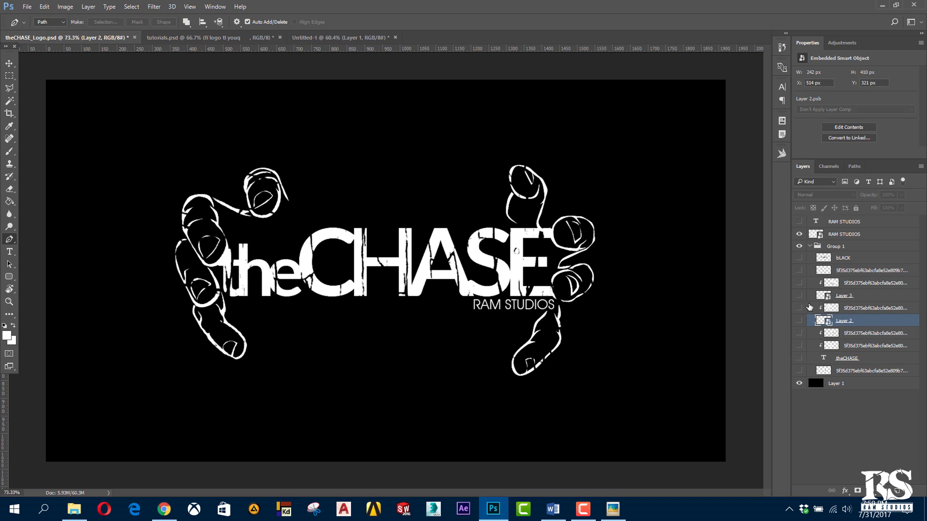
left_click(858, 296, "ctrl")
left_click(10, 63)
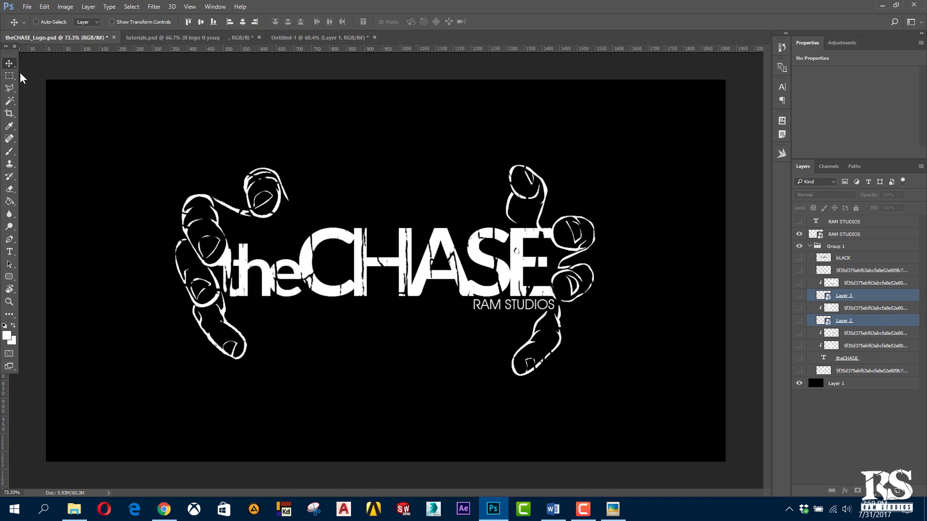
left_click_drag(287, 241, 291, 38)
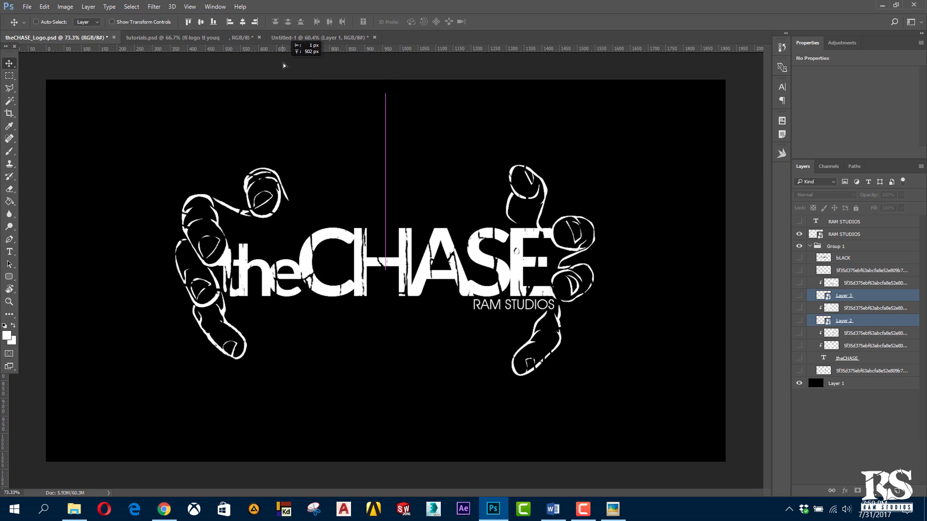
left_click_drag(290, 39, 440, 302)
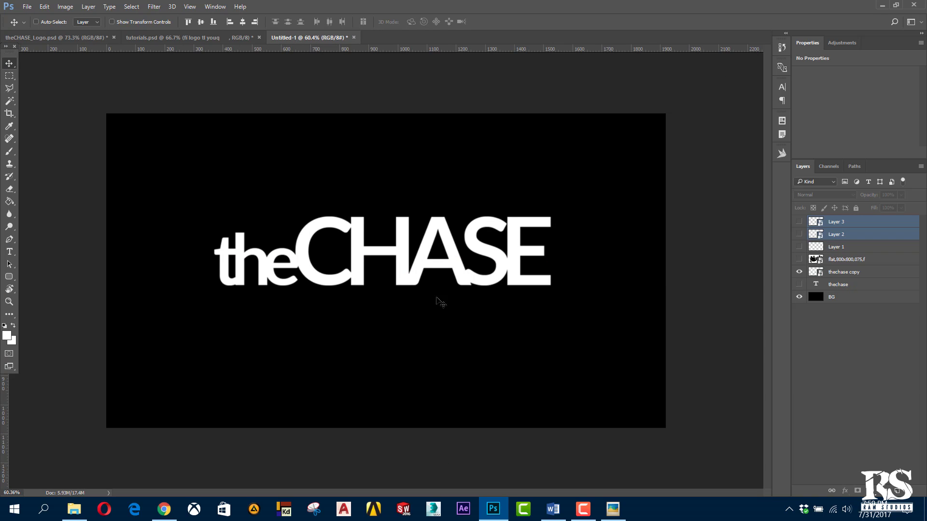
left_click_drag(799, 234, 799, 221)
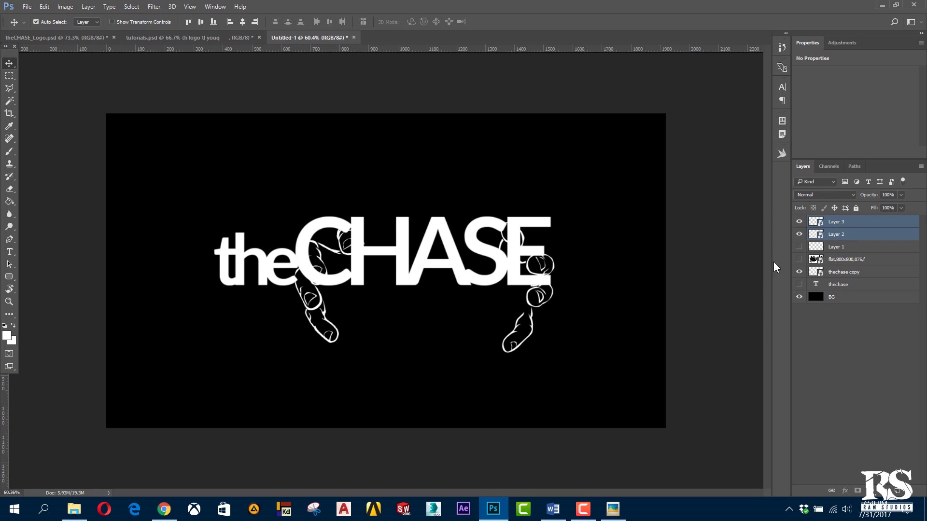
Scale both hand layers up around the theCHASE text with Free Transform
key("ctrl+t")
left_click_drag(554, 221, 648, 135)
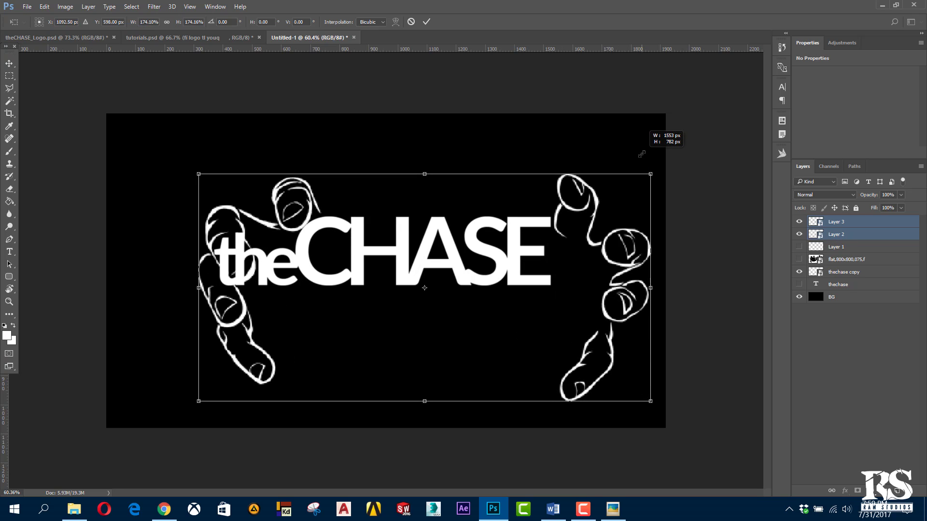
key("Return")
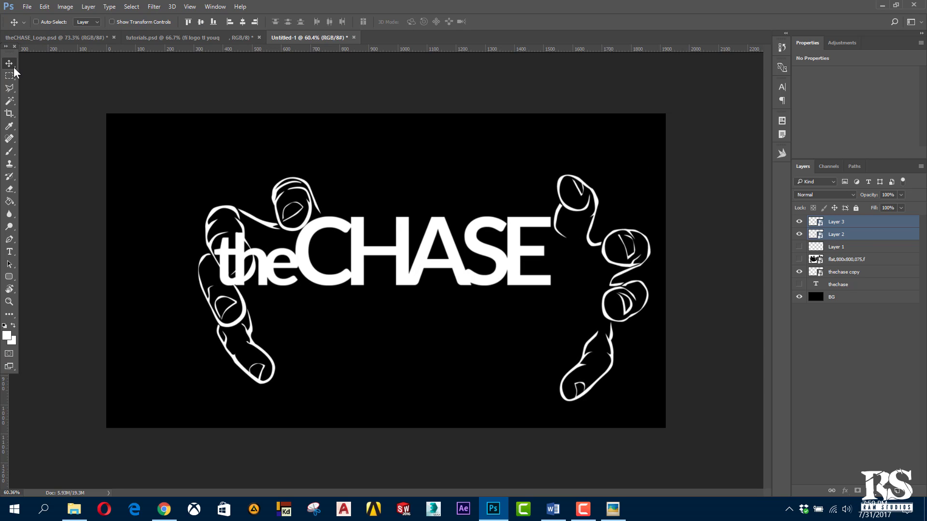
Position the right hand (Layer 3) beside the final E
left_click(840, 222)
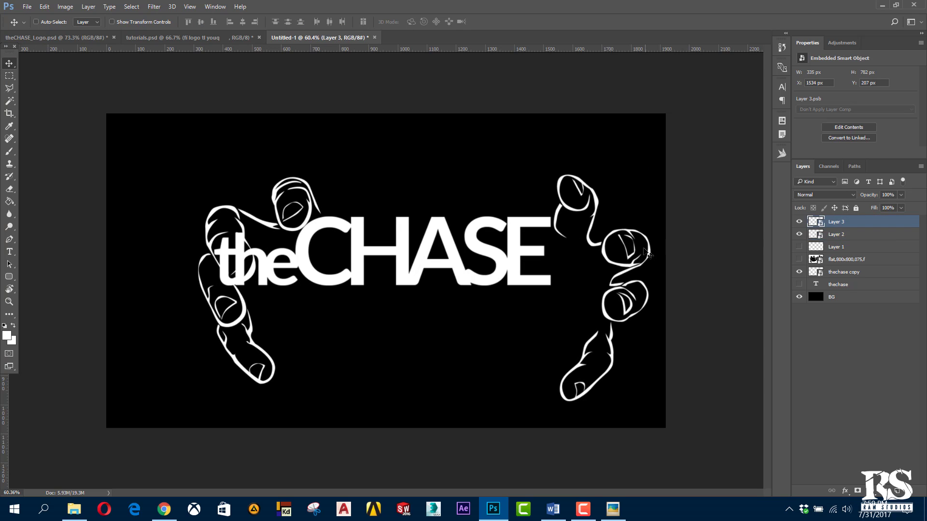
mouse_move(641, 253)
left_mouse_down()
mouse_move(609, 221)
mouse_move(592, 221)
left_mouse_up()
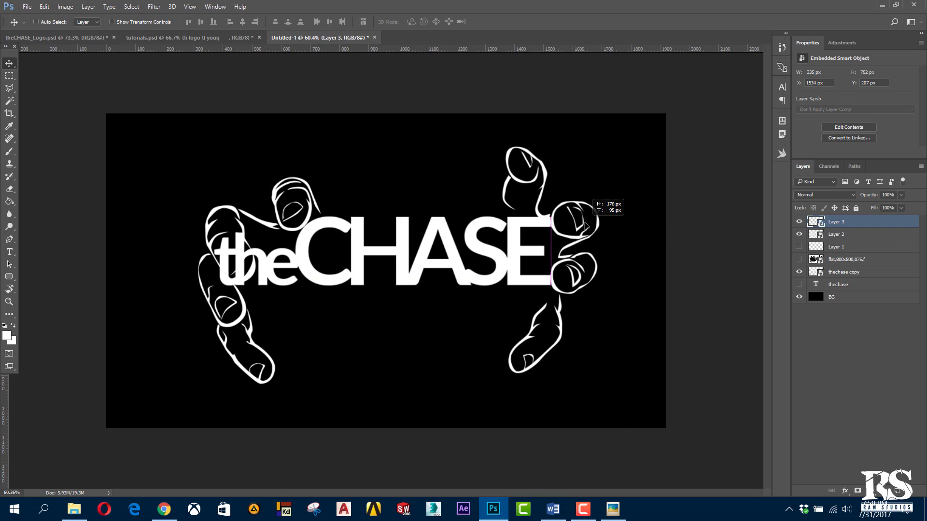
left_click_drag(592, 221, 586, 226)
key("Left")
key("Left")
key("Left")
key("Left")
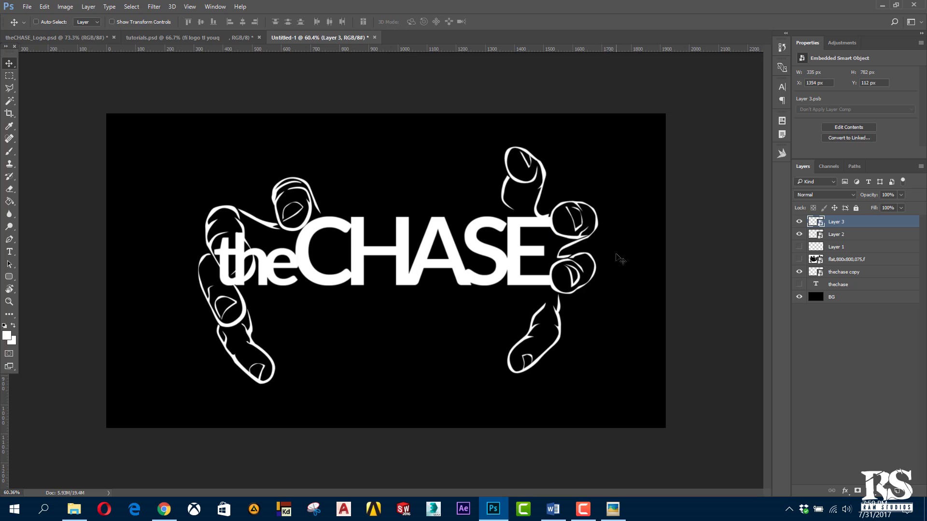
key("Left")
key("Left")
Move the left hand (Layer 2) up around the text and return to theCHASE_Logo.psd
left_click(845, 235)
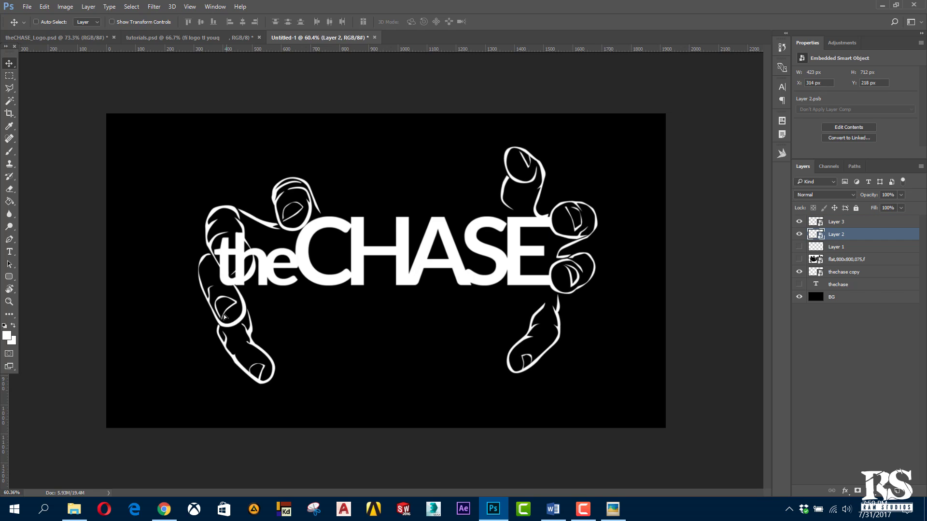
left_click_drag(229, 315, 198, 290)
scroll(330, 302, "down", 1)
scroll(329, 302, "up", 2)
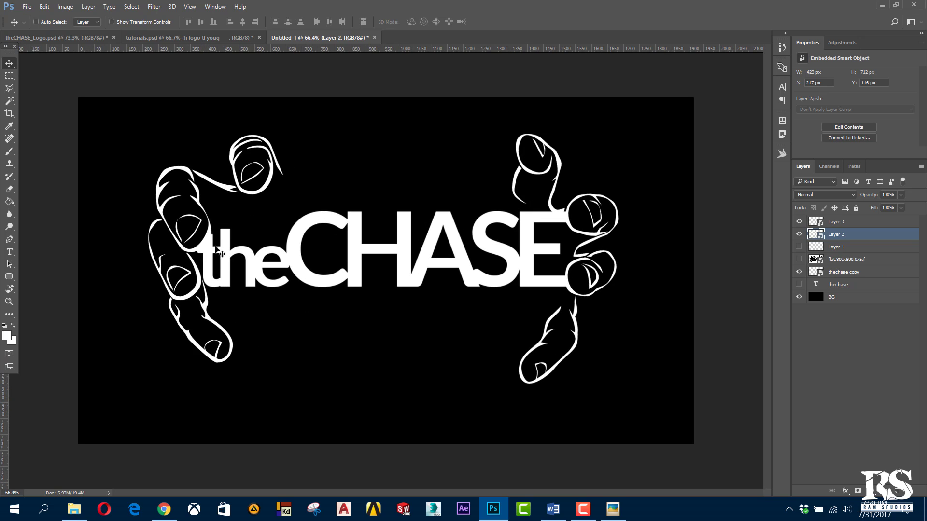
scroll(603, 354, "down", 1)
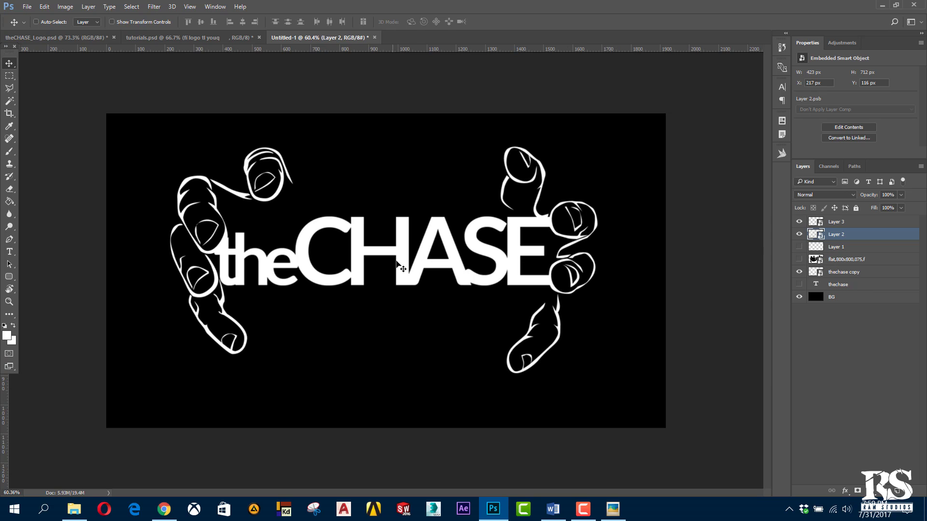
left_click(58, 37)
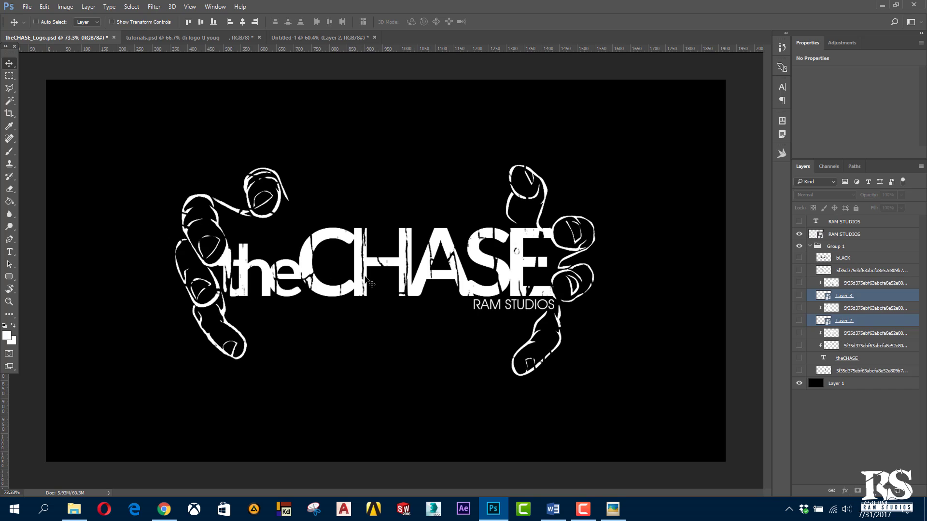
Zoom in and out to inspect the finished distressed theCHASE logo
scroll(279, 270, "up", 2)
scroll(338, 260, "up", 2)
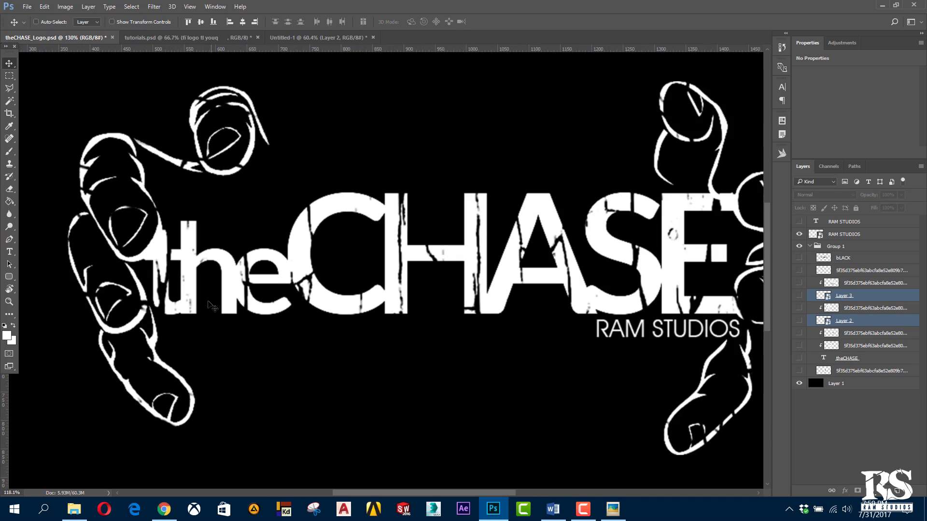
scroll(411, 251, "down", 3)
scroll(516, 236, "up", 3)
scroll(517, 236, "up", 2)
scroll(454, 251, "down", 1)
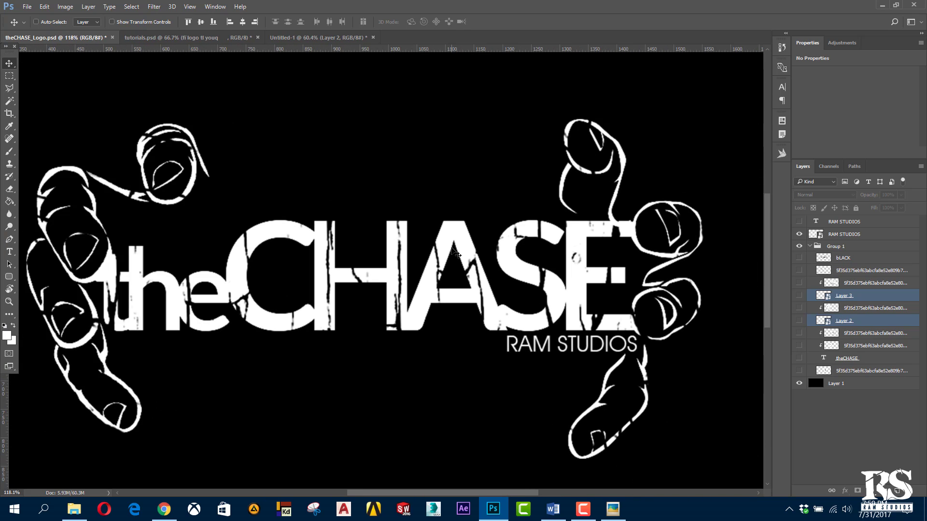
scroll(390, 273, "down", 2)
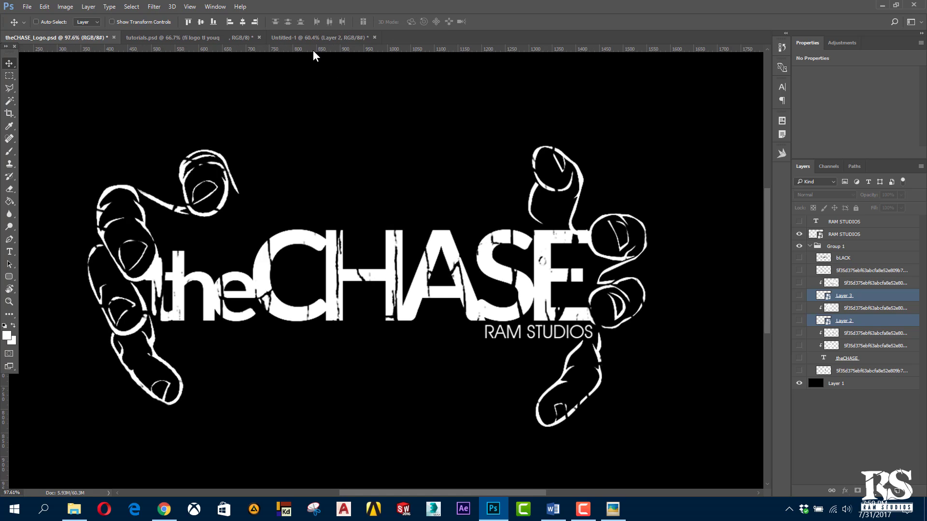
Minimise Photoshop and preview the 5f35d375eb cracked wood texture in Windows Photos
left_click(925, 510)
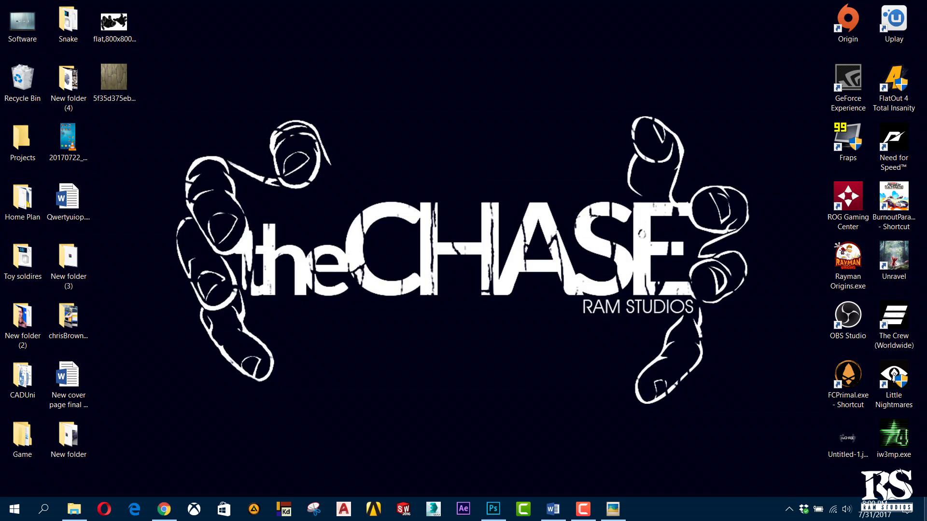
double_click(132, 86)
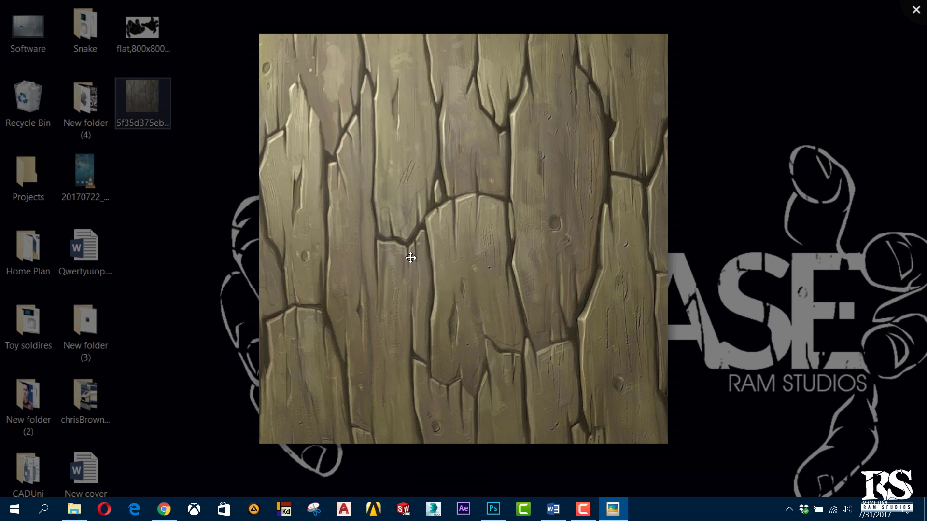
scroll(410, 255, "up", 1)
scroll(423, 263, "up", 1)
scroll(420, 84, "down", 3)
scroll(455, 248, "up", 1)
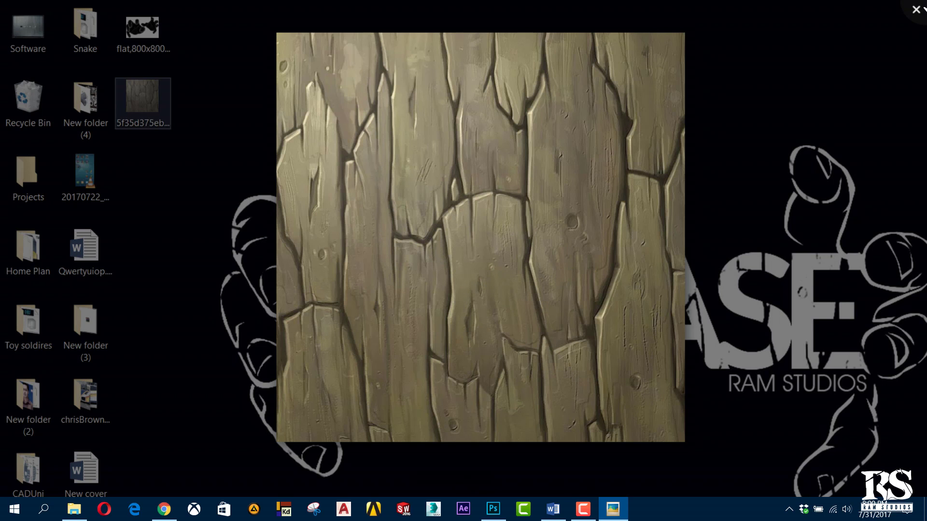
key("Escape")
Import the wood texture into Photoshop and enlarge it to cover the logo
mouse_move(115, 78)
left_mouse_down()
mouse_move(513, 446)
mouse_move(558, 260)
left_mouse_up()
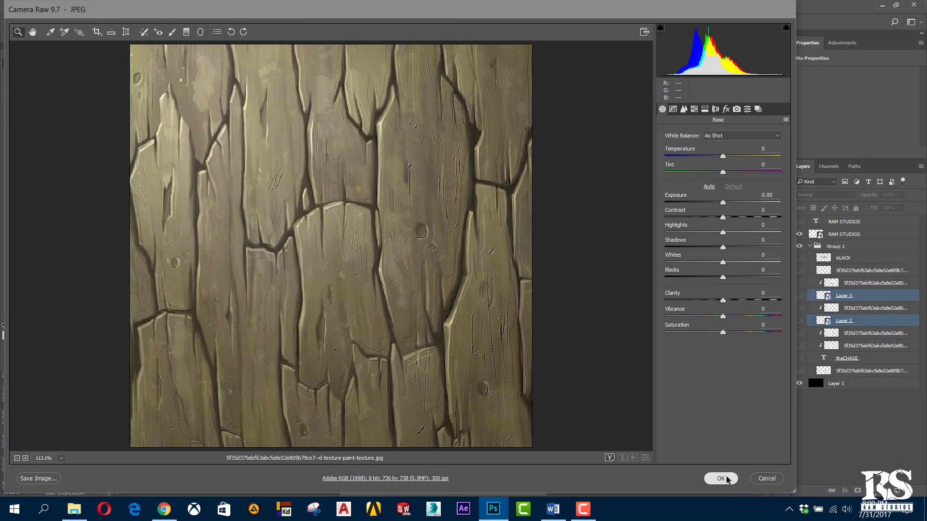
left_click(722, 479)
scroll(493, 290, "down", 5)
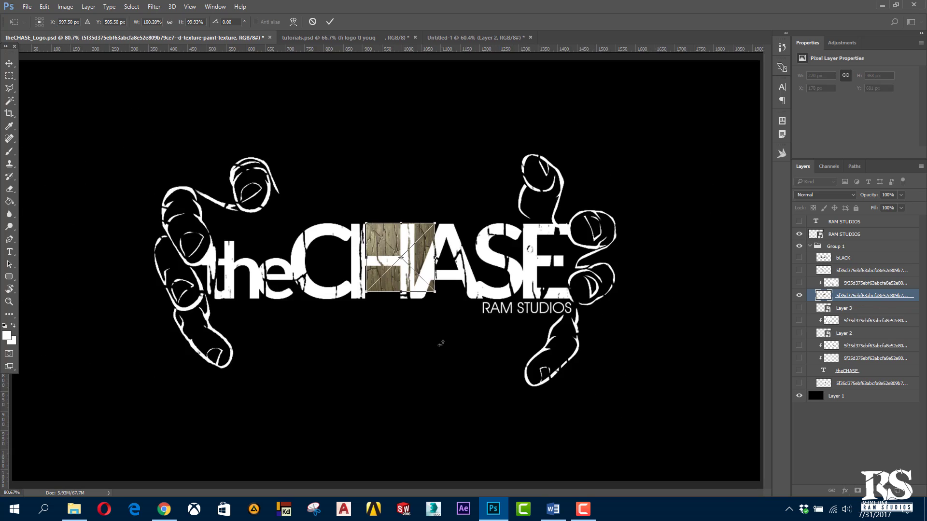
left_click_drag(420, 285, 526, 391)
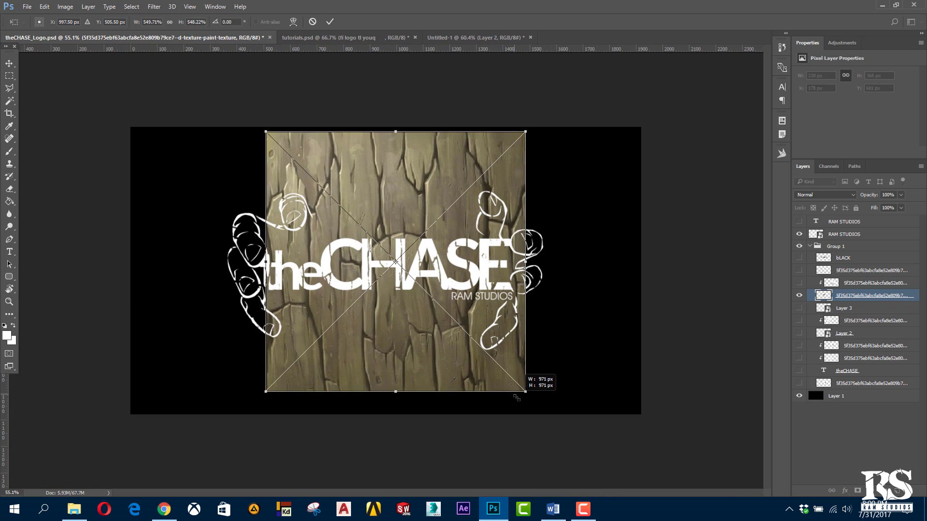
key("Return")
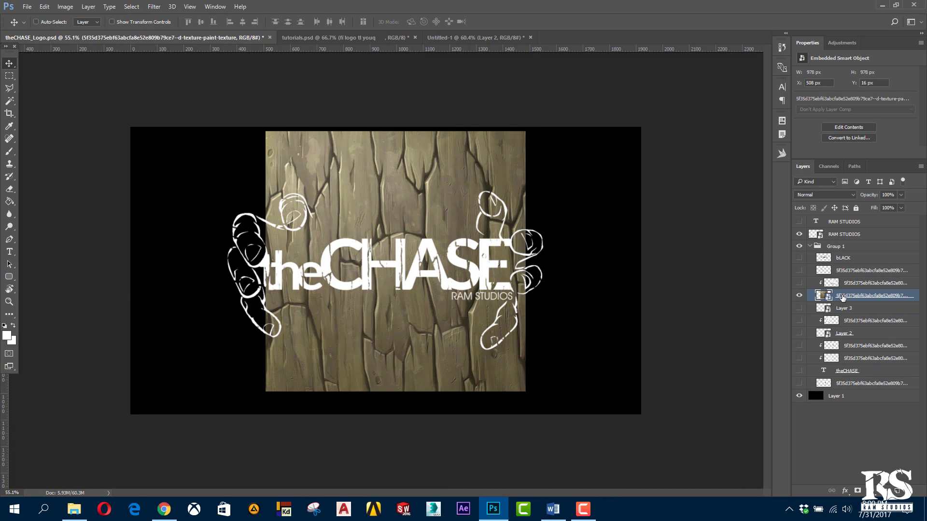
Move the texture layer to the top and copy it into the Untitled-1 document
left_click_drag(842, 297, 850, 218)
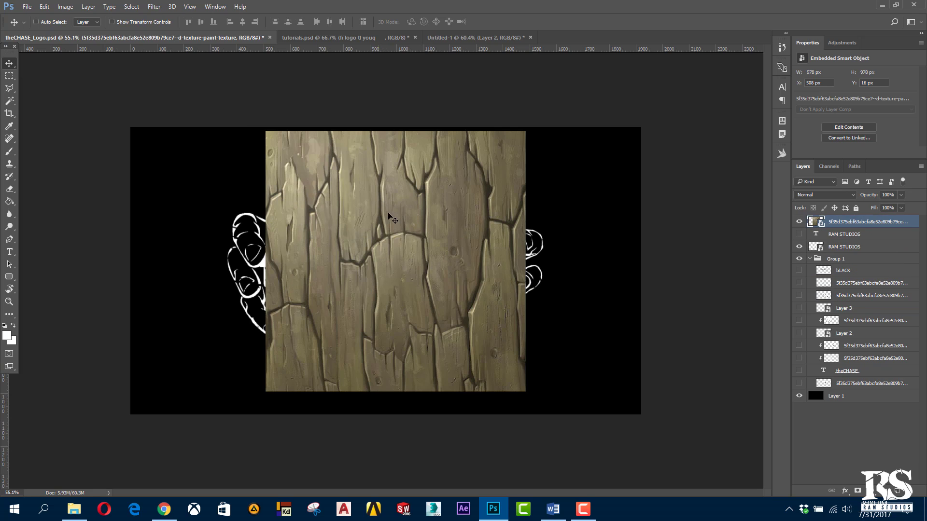
left_click_drag(405, 309, 407, 315)
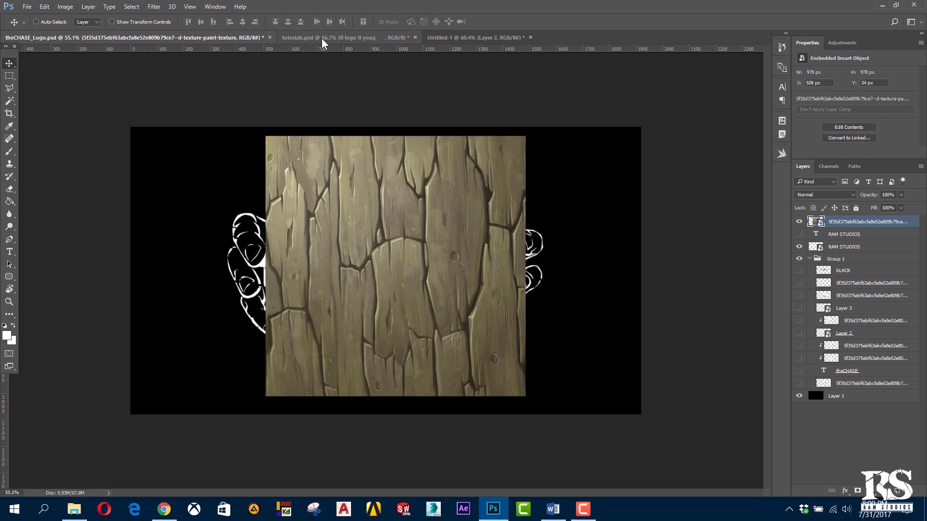
left_click(459, 38)
left_click(205, 38)
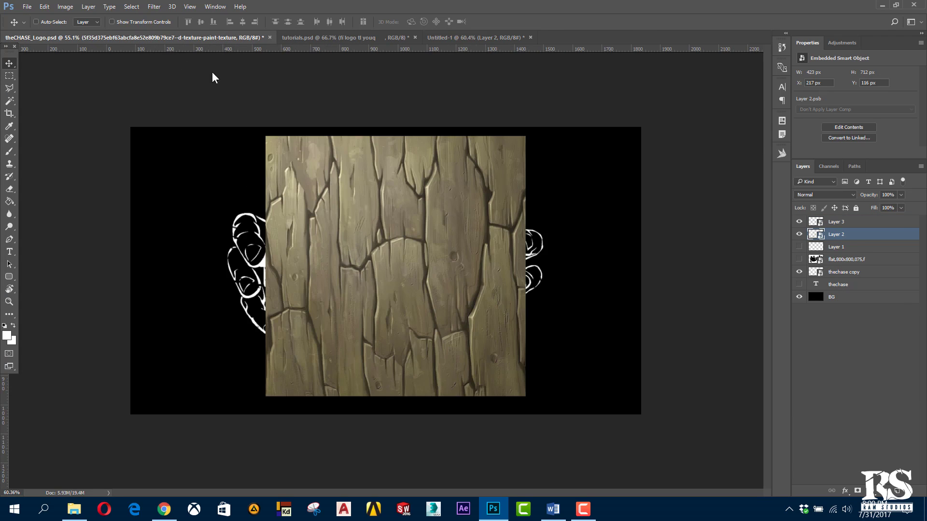
left_click_drag(261, 270, 380, 282)
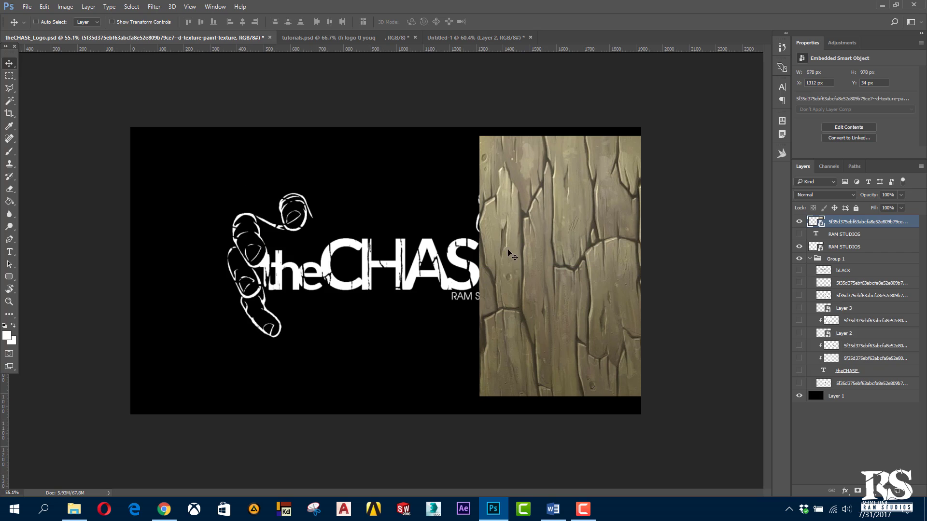
left_click_drag(556, 267, 422, 28)
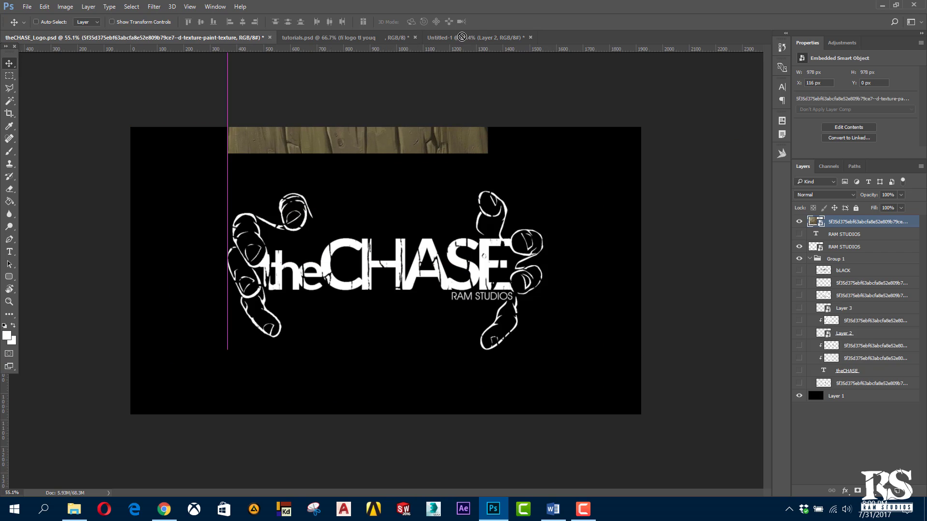
mouse_move(422, 28)
left_mouse_down()
mouse_move(417, 371)
mouse_move(452, 372)
left_mouse_up()
Open the Image menu to reach the Hue/Saturation adjustment for the wood texture
scroll(429, 314, "down", 1)
scroll(439, 309, "up", 1)
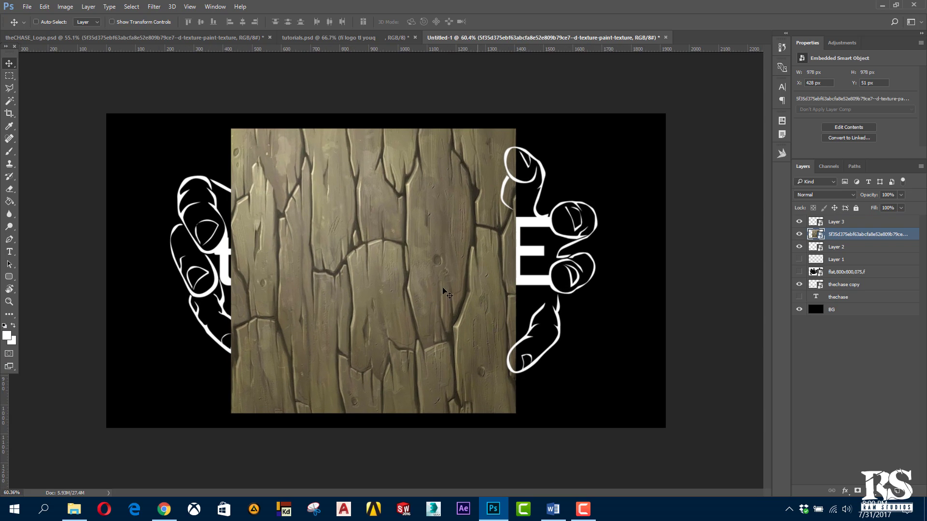
scroll(453, 303, "up", 1)
scroll(381, 271, "down", 1)
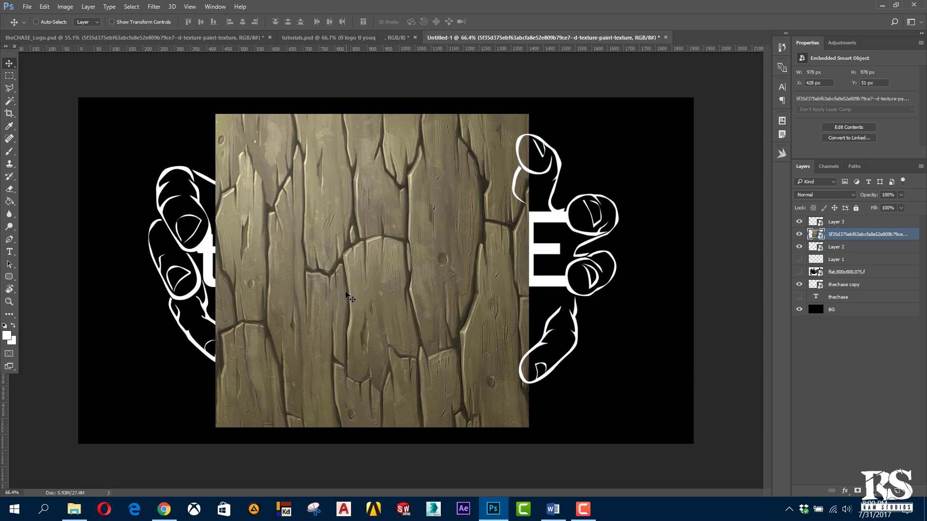
scroll(342, 273, "down", 1)
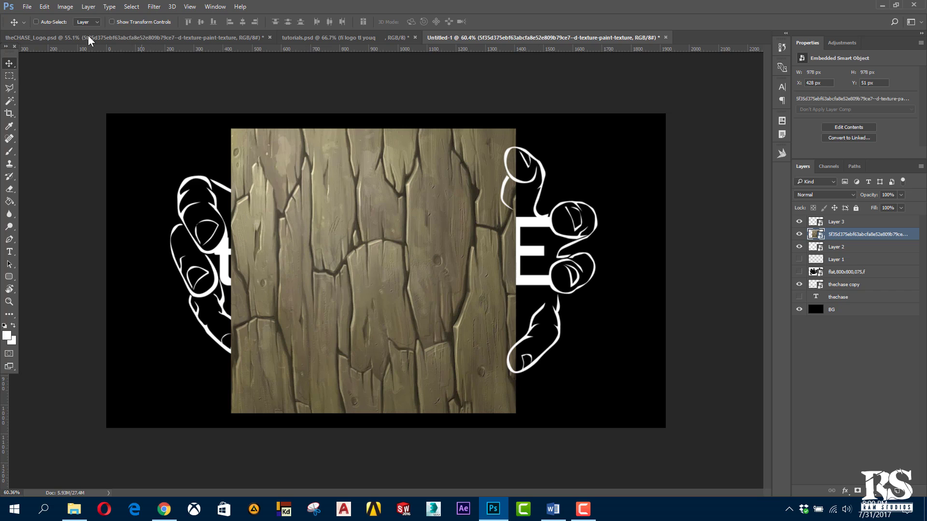
left_click(60, 9)
mouse_move(85, 36)
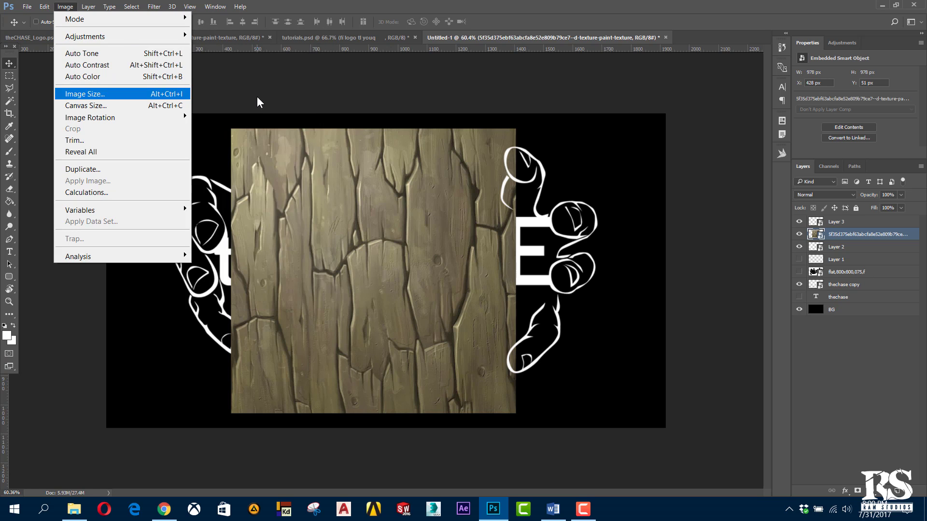
left_click(228, 100)
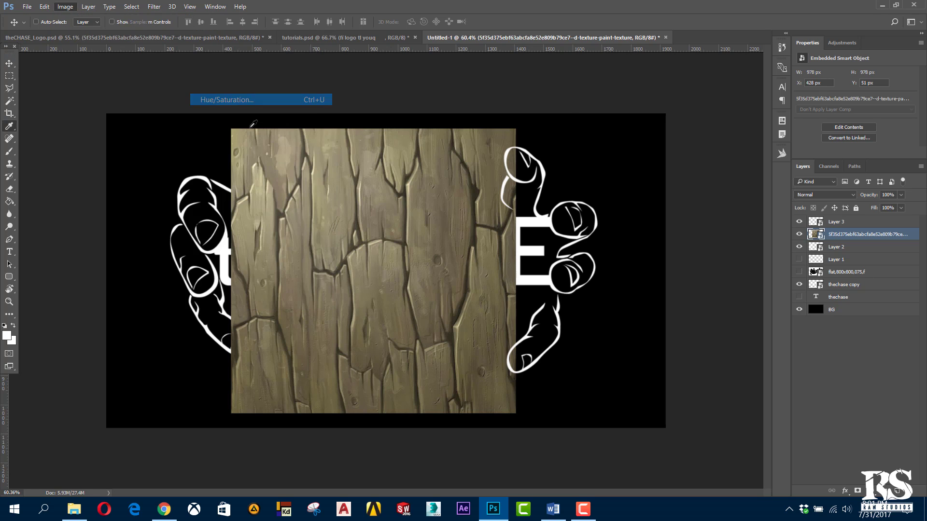
mouse_move(442, 231)
left_mouse_down()
mouse_move(493, 231)
mouse_move(414, 228)
mouse_move(463, 230)
mouse_move(391, 204)
mouse_move(478, 203)
mouse_move(395, 204)
left_mouse_up()
mouse_move(450, 226)
left_mouse_down()
mouse_move(468, 227)
mouse_move(430, 226)
mouse_move(436, 235)
left_mouse_up()
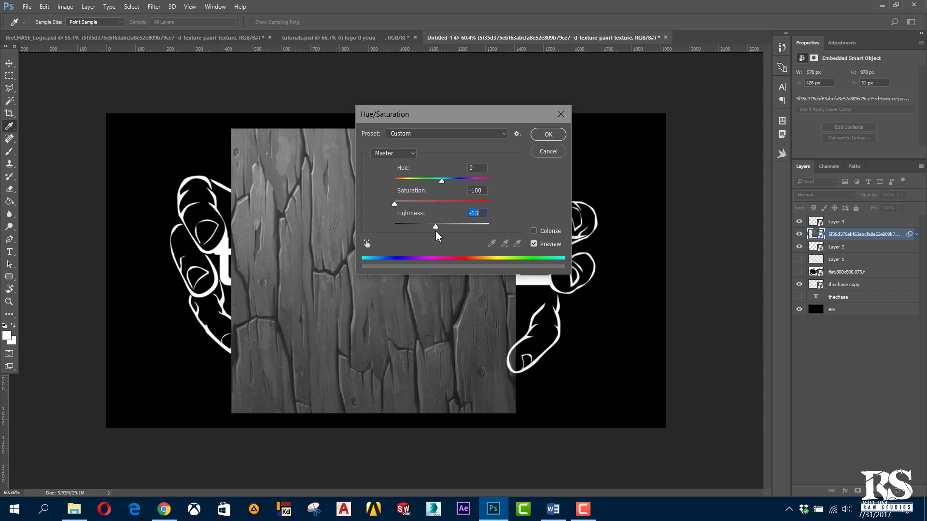
left_click(548, 135)
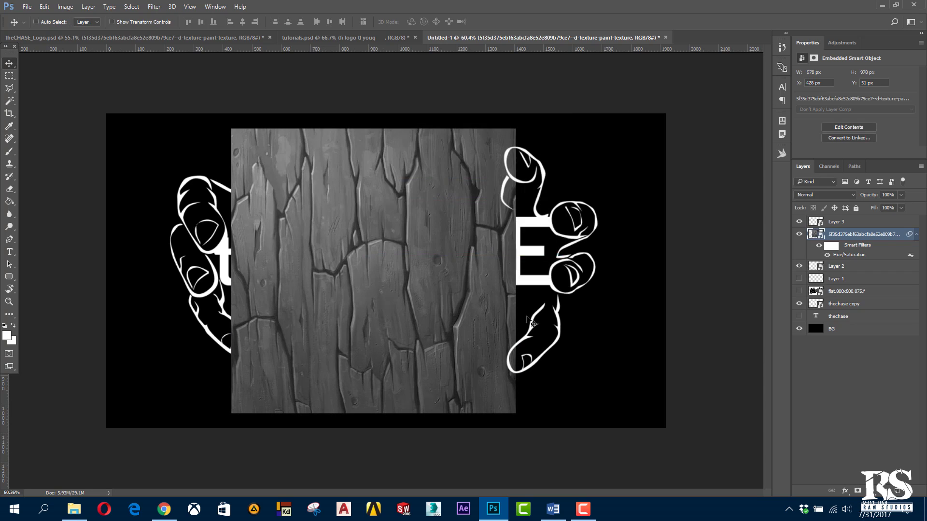
key("v")
key("ctrl+minus")
scroll(411, 280, "up", 5)
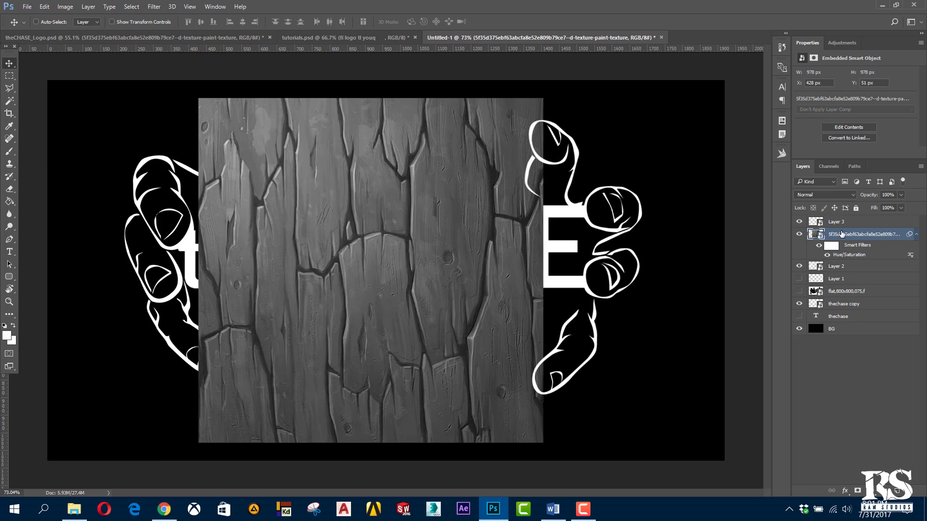
left_click(808, 195)
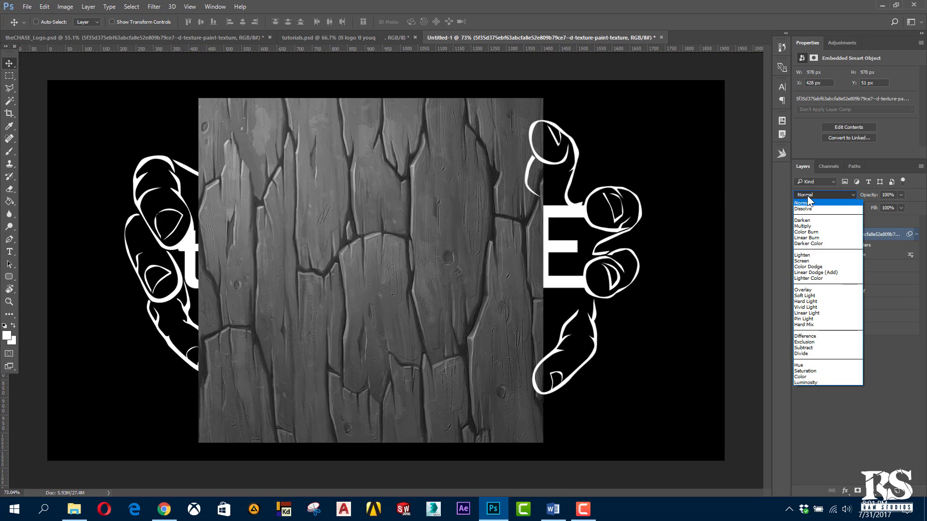
left_click(807, 195)
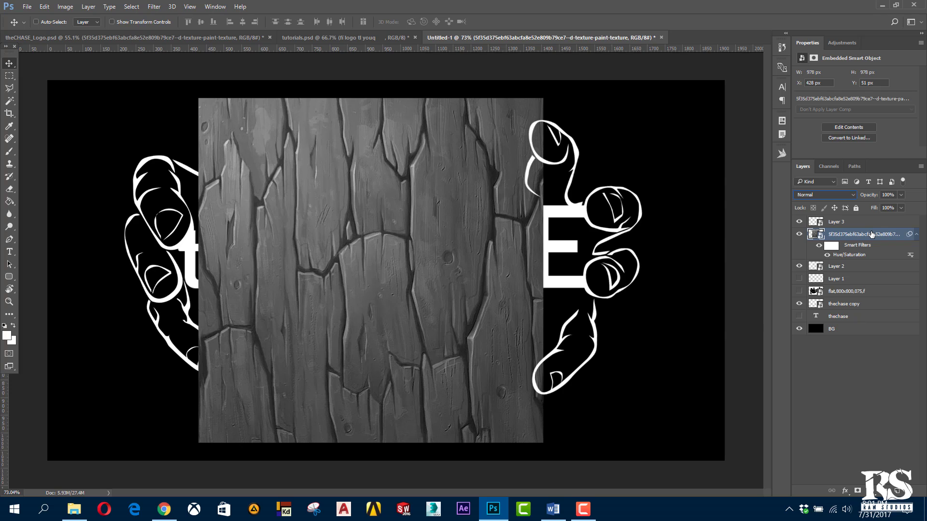
left_click(871, 234)
key("ctrl+z")
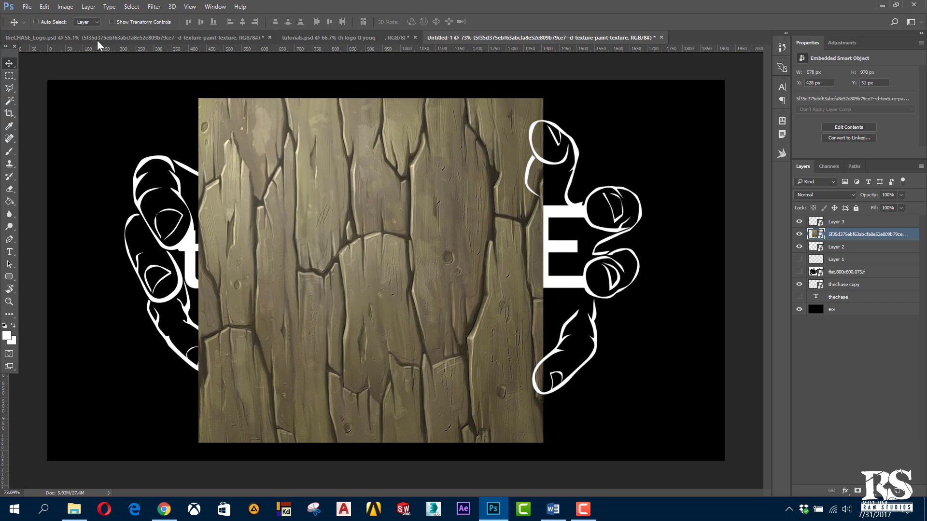
Apply a Threshold adjustment at level 74 to the wood texture smart object
left_click(65, 7)
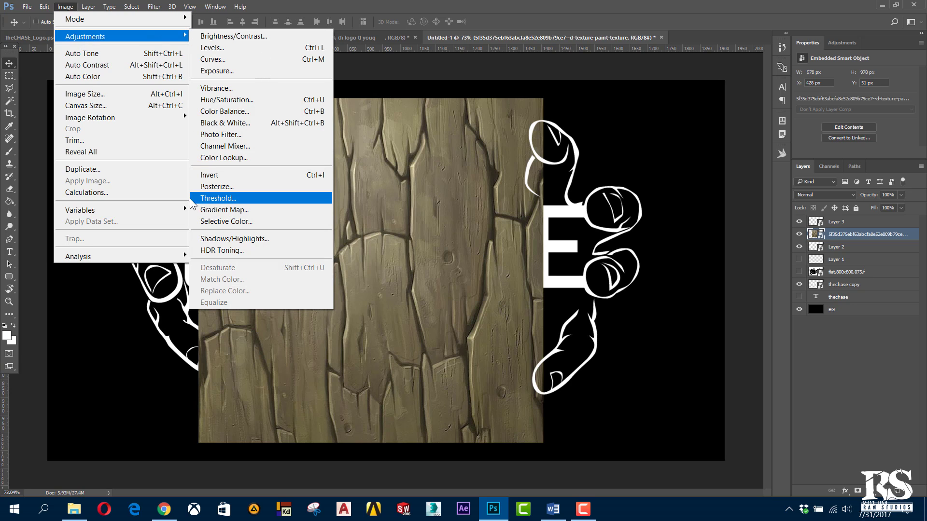
left_click(234, 198)
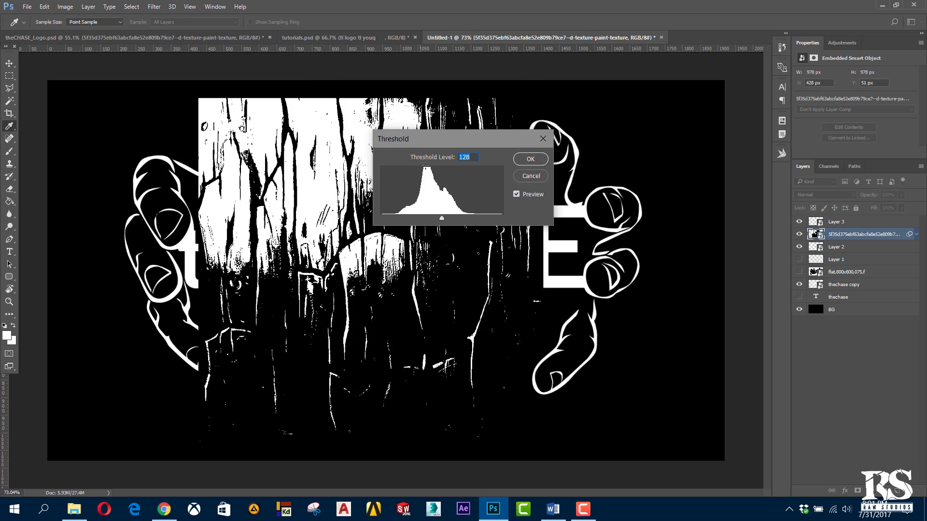
left_click_drag(510, 142, 676, 154)
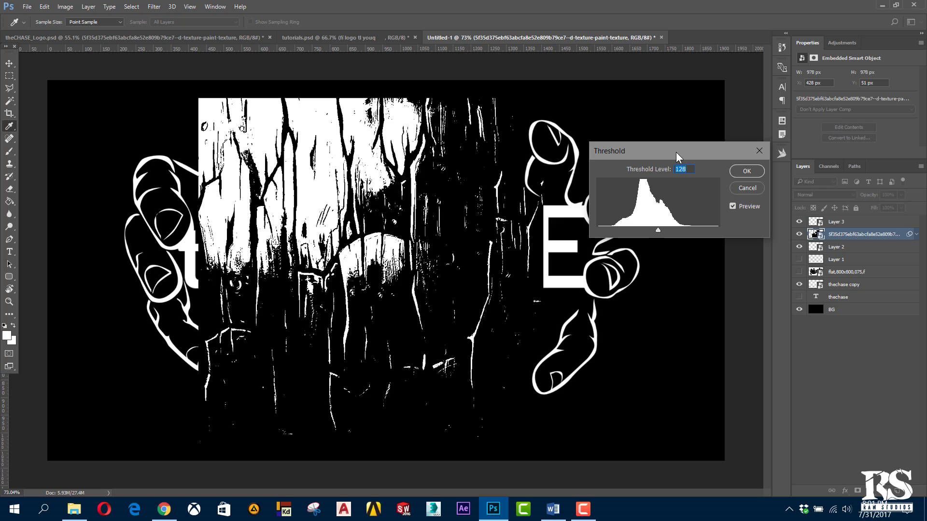
mouse_move(658, 231)
left_mouse_down()
mouse_move(627, 230)
mouse_move(710, 225)
mouse_move(606, 232)
mouse_move(665, 231)
mouse_move(635, 231)
left_mouse_up()
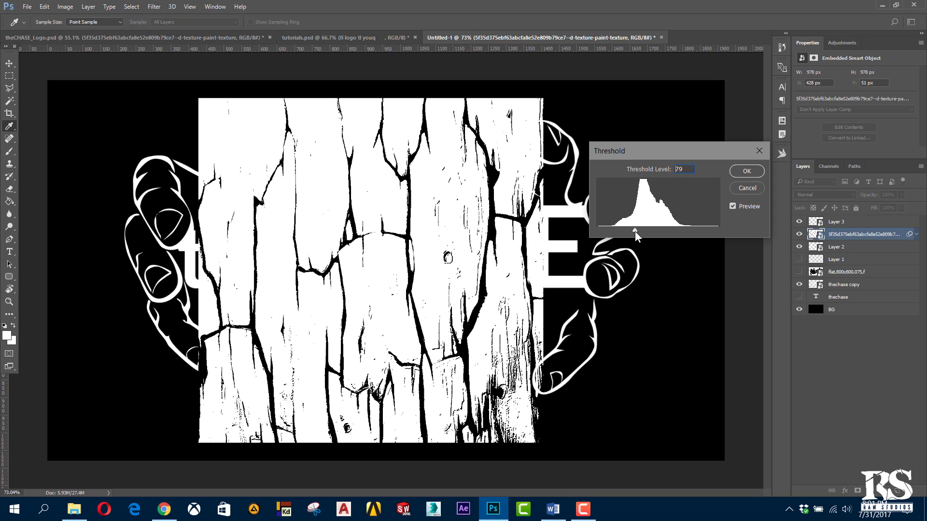
left_click_drag(635, 231, 632, 231)
left_click(760, 174)
key("v")
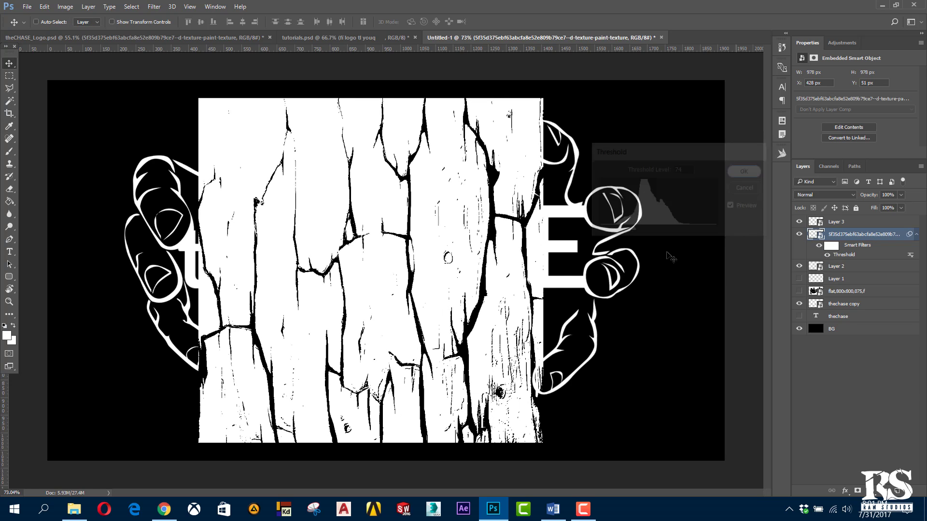
scroll(403, 365, "up", 1)
Move the texture layer above 'thechase copy' and clip it to the lettering
scroll(403, 365, "down", 1)
scroll(403, 365, "down", 1)
scroll(403, 365, "down", 1)
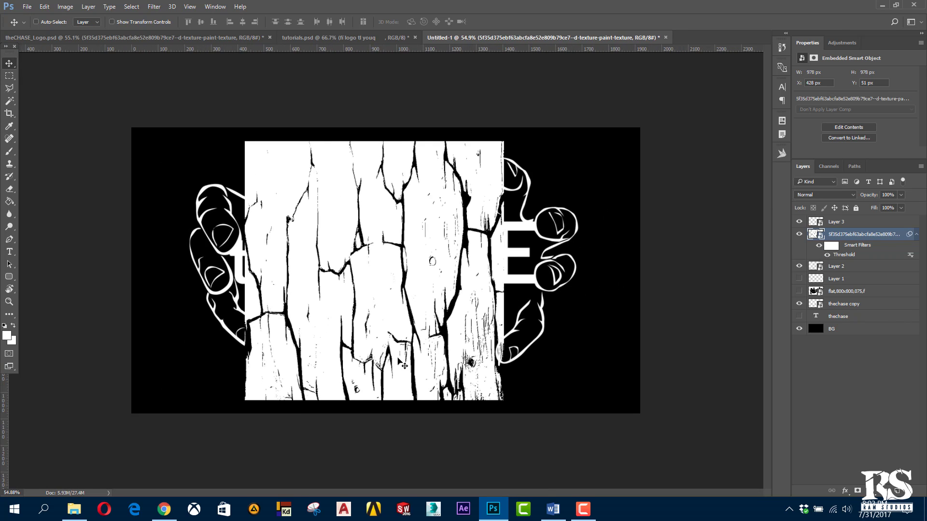
key("ctrl+plus")
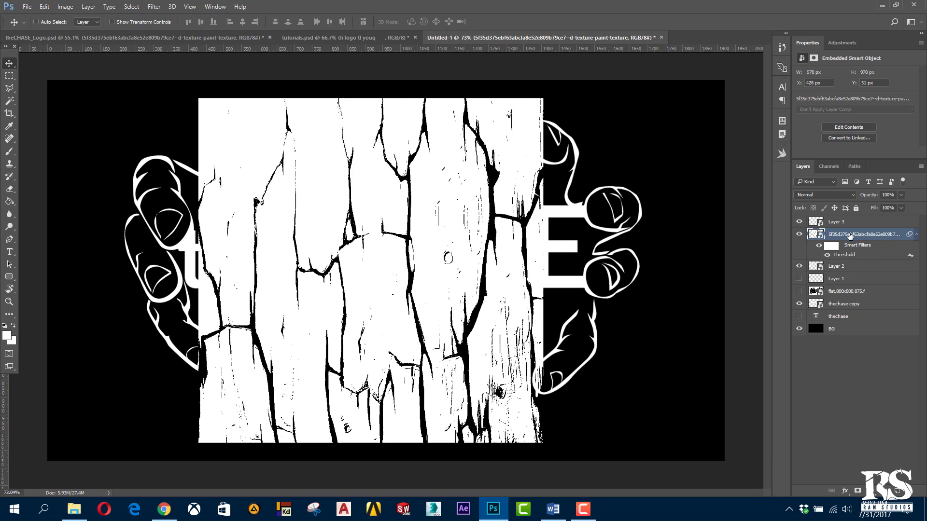
left_click(917, 234)
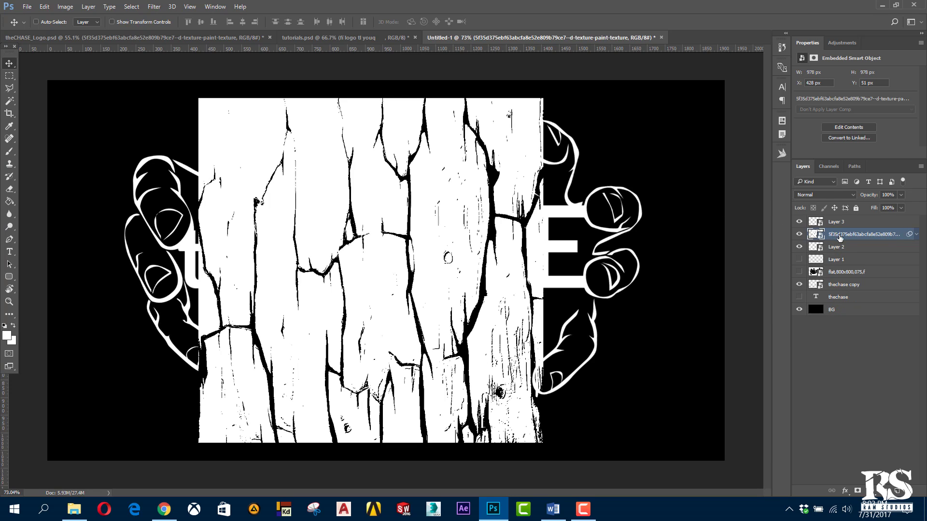
left_click_drag(843, 239, 827, 285)
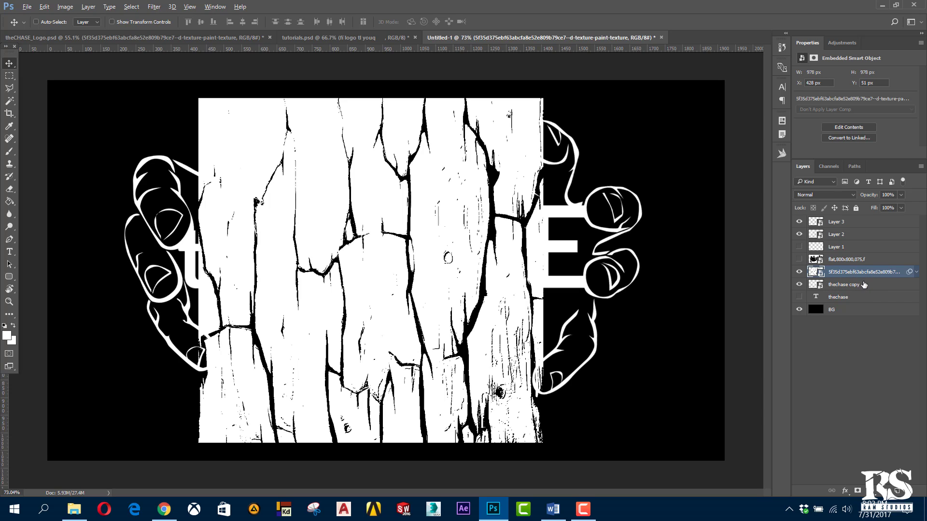
left_click_drag(871, 284, 871, 276)
left_click(872, 275, "alt")
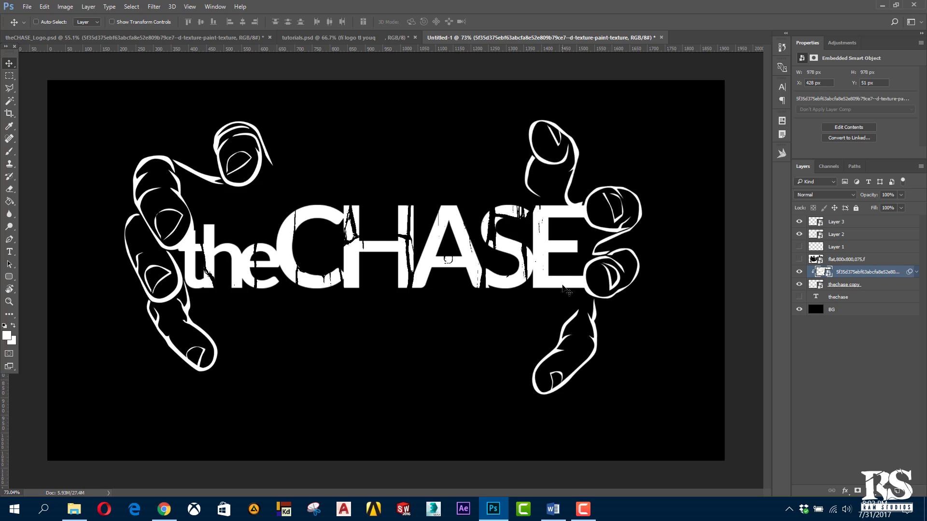
Resize the clipped crackle texture and shift it left over 'the' and 'C'
key("ctrl")
key("ctrl+t")
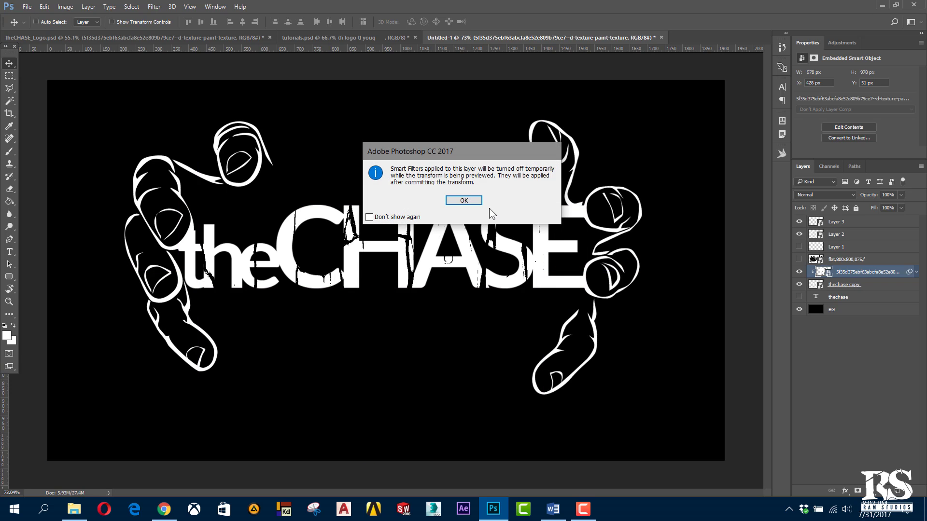
key("Return")
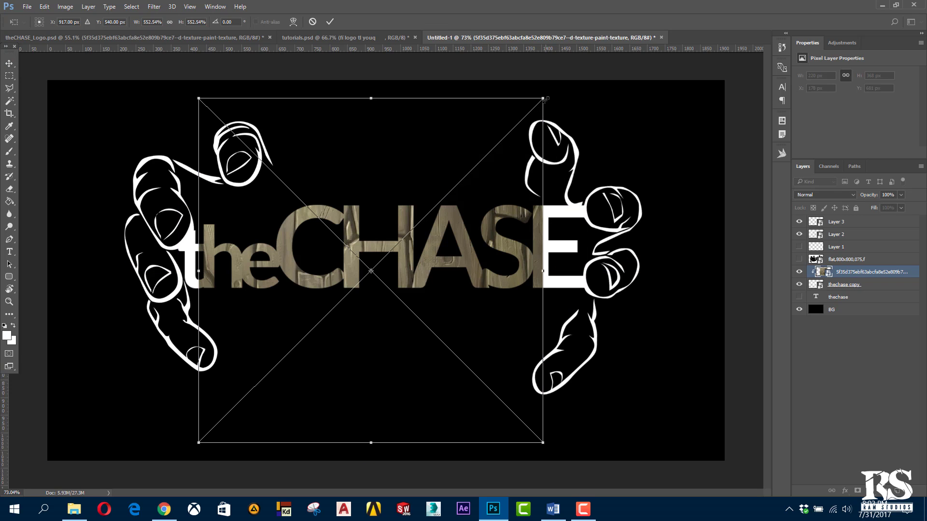
mouse_move(544, 98)
left_mouse_down()
mouse_move(599, 94)
mouse_move(584, 183)
mouse_move(555, 150)
left_mouse_up()
mouse_move(524, 121)
left_mouse_down()
mouse_move(625, 83)
mouse_move(571, 269)
left_mouse_up()
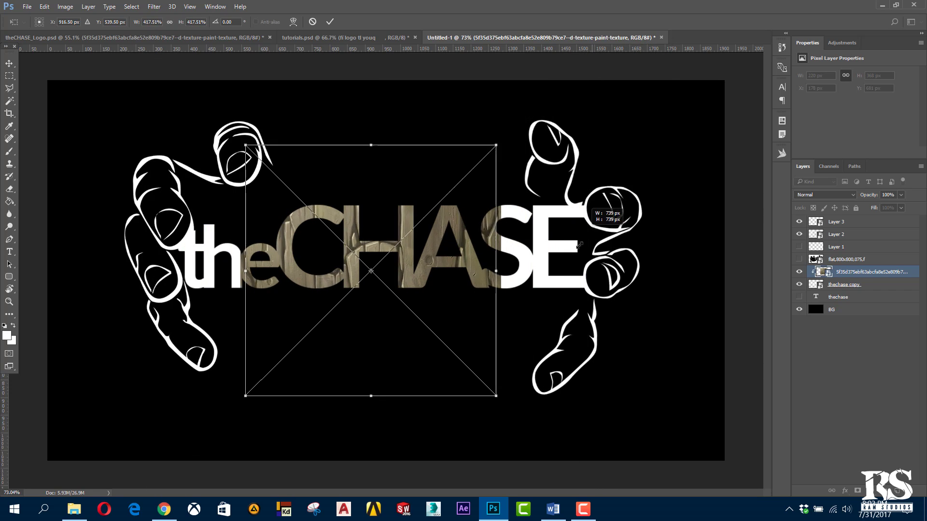
left_click_drag(426, 280, 329, 280)
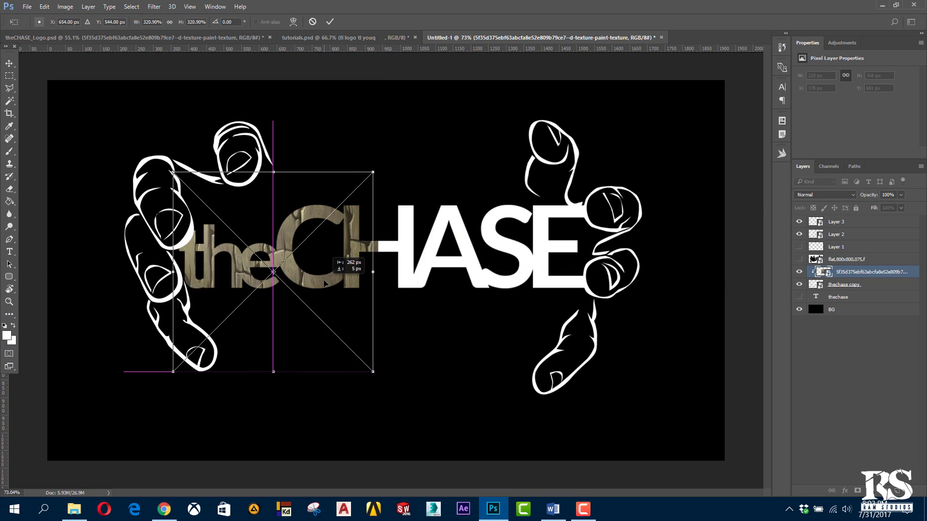
key("Return")
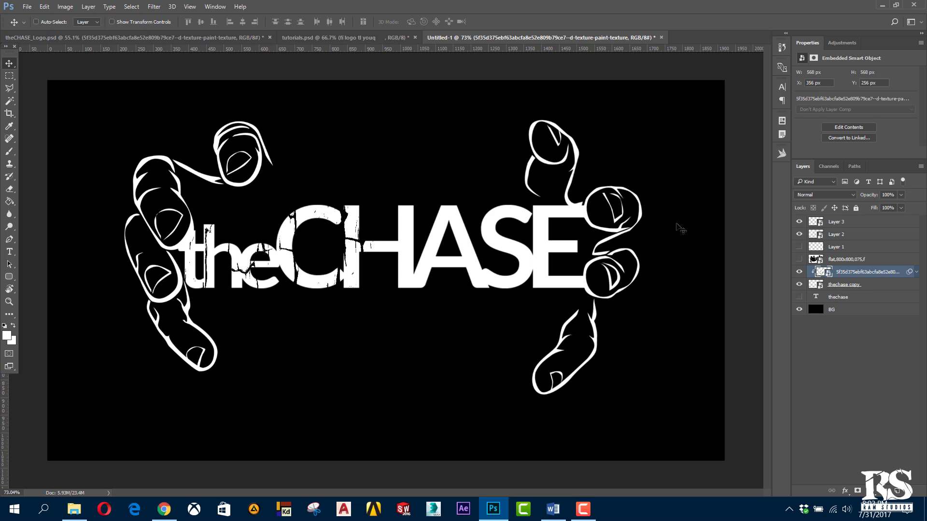
Duplicate the crackle texture layer and move the copy over the CHASE letters
right_click(872, 277)
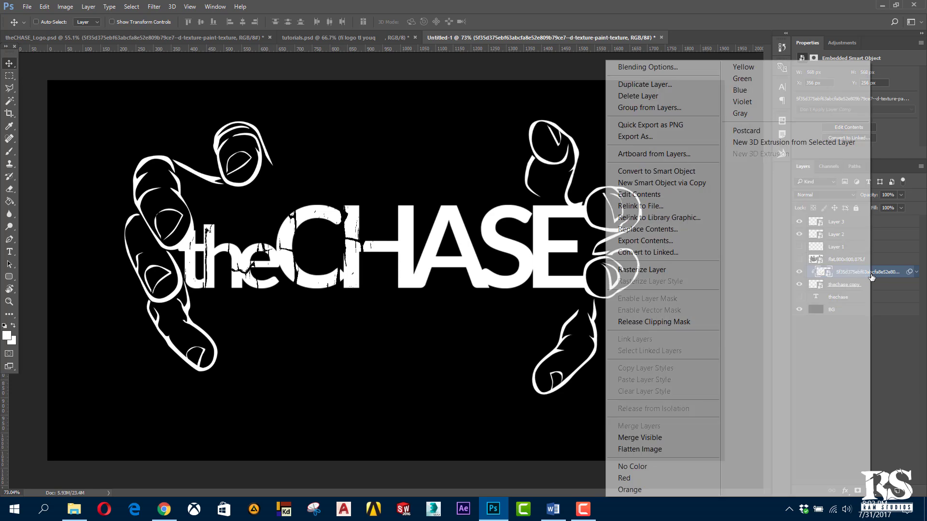
left_click(422, 259)
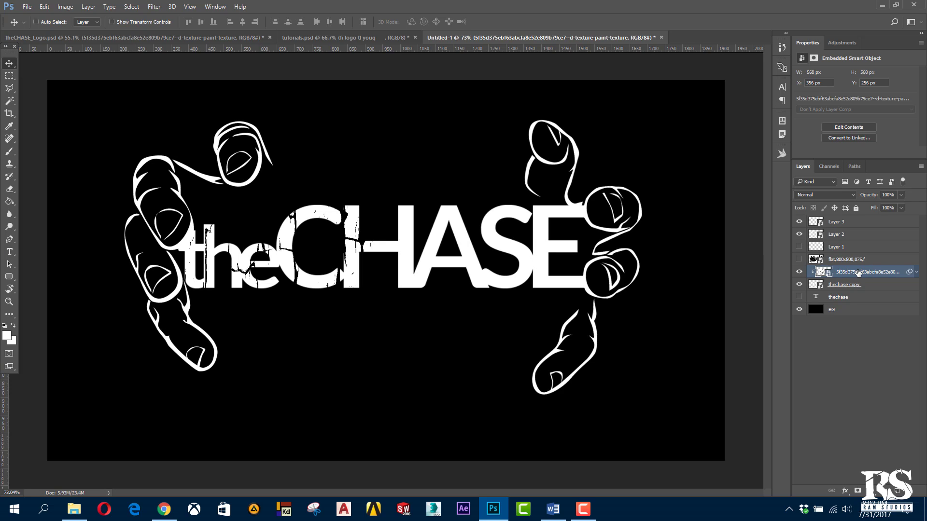
mouse_move(859, 273)
left_mouse_down()
mouse_move(859, 492)
mouse_move(898, 491)
left_mouse_up()
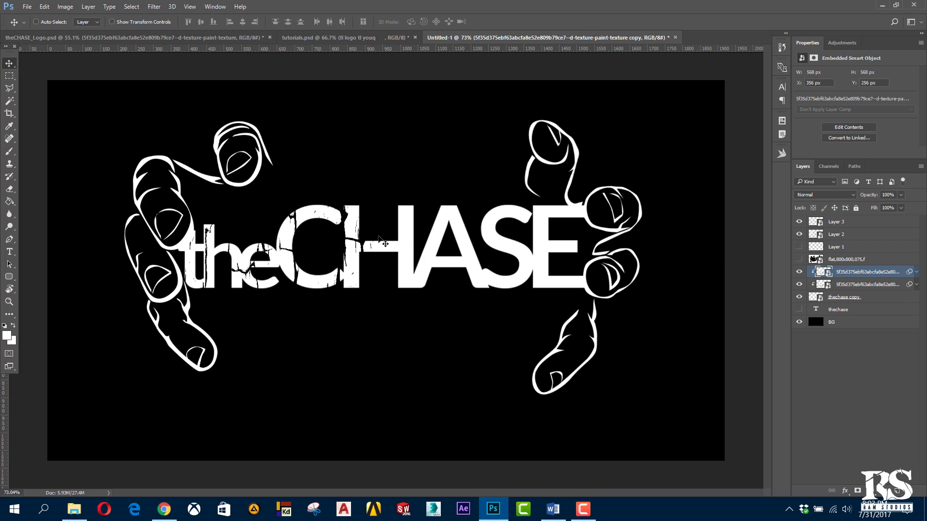
left_click_drag(340, 242, 582, 247)
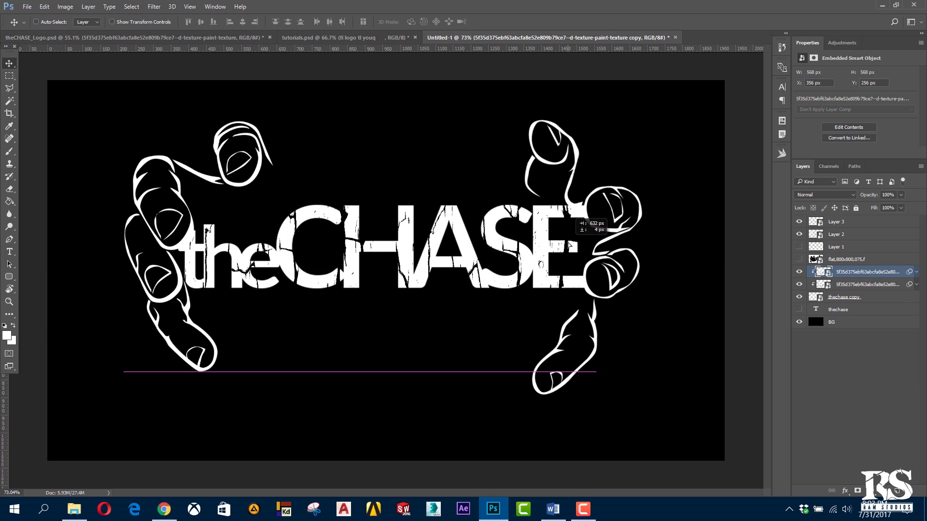
left_click_drag(582, 246, 560, 242)
Rotate the texture copy 180° and commit it over the right half
key("ctrl+t")
left_click(463, 201)
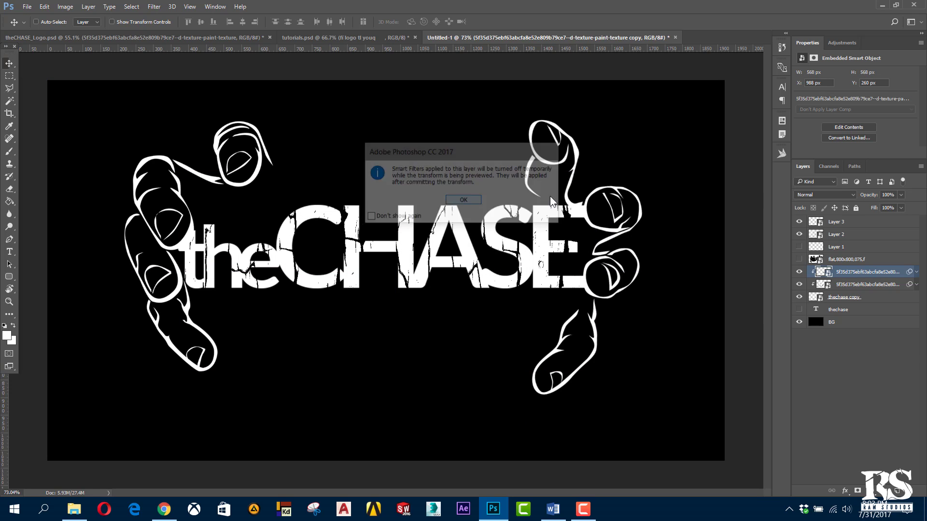
left_click_drag(623, 173, 394, 347)
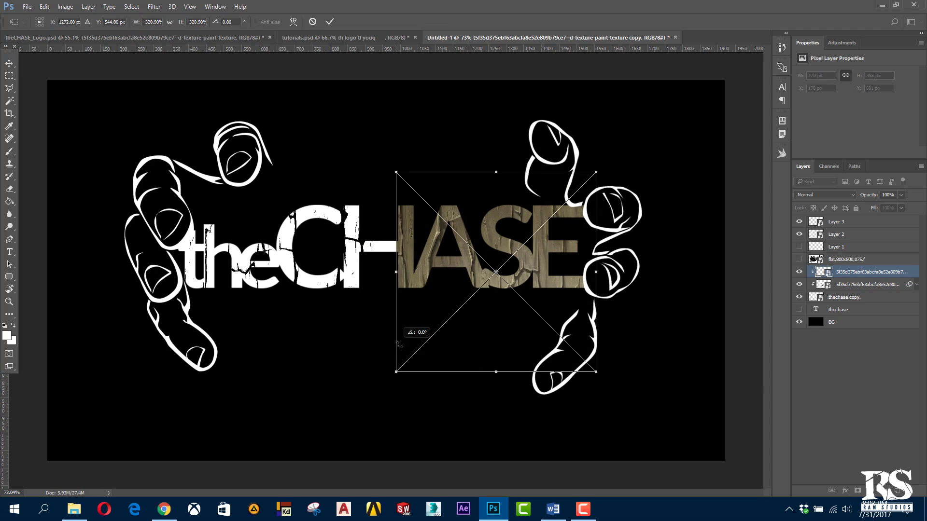
left_click(10, 63)
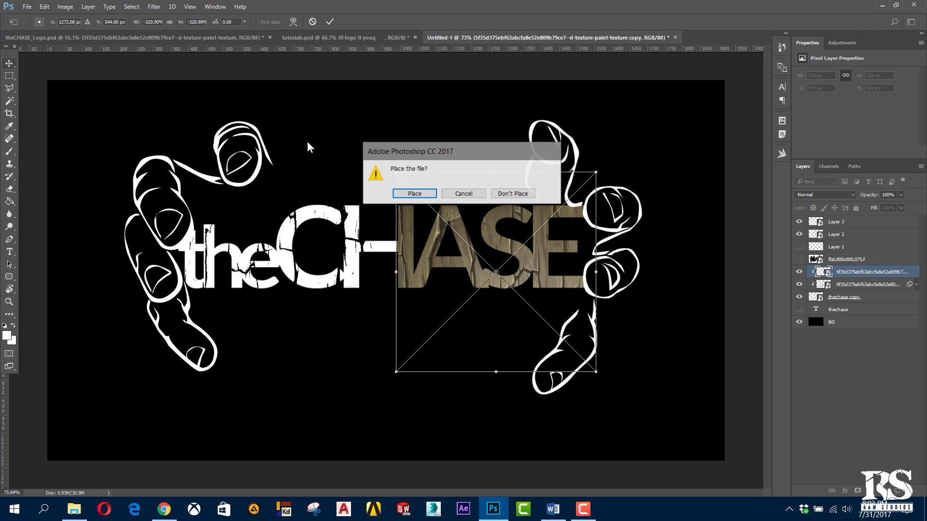
left_click(416, 194)
left_click_drag(483, 276, 483, 272)
scroll(466, 309, "down", 1)
scroll(466, 309, "down", 1)
scroll(362, 273, "up", 1)
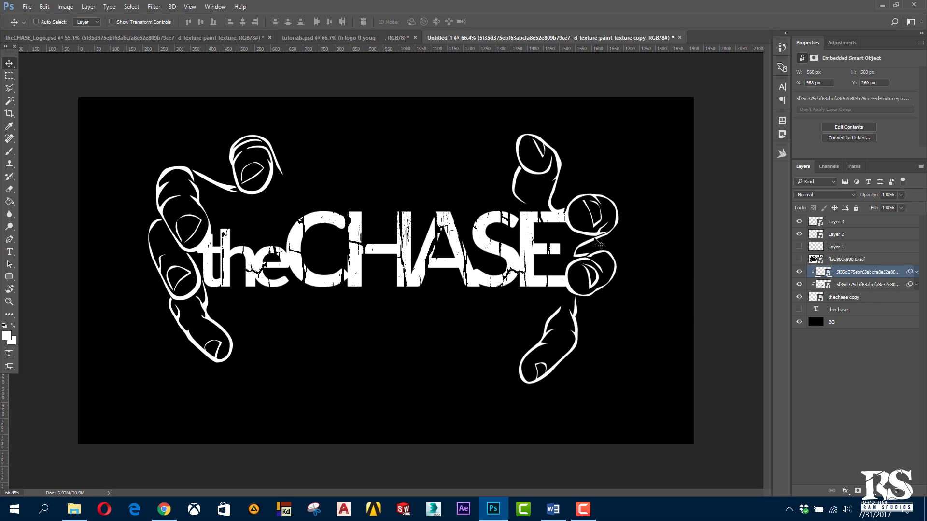
Make two more texture copies and place them above Layer 2 and Layer 3
left_click(799, 235)
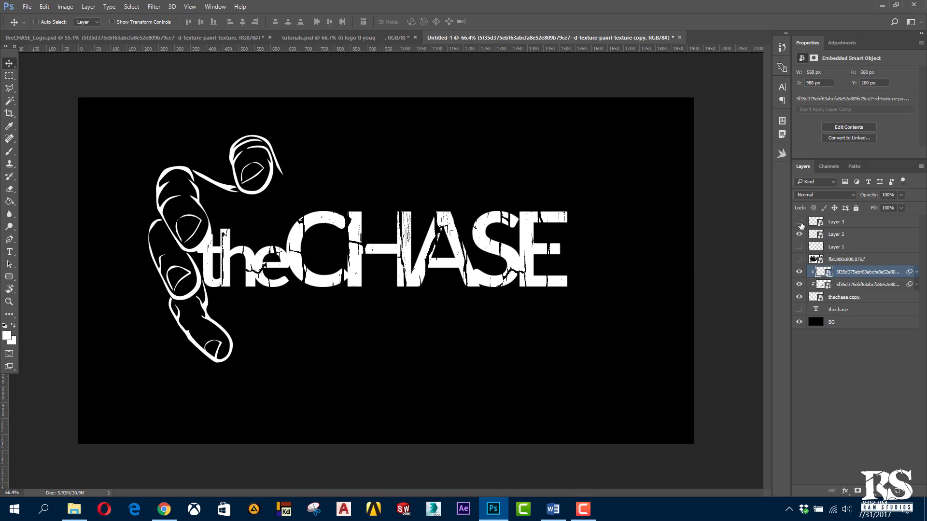
mouse_move(865, 277)
left_mouse_down()
mouse_move(905, 460)
mouse_move(897, 491)
left_mouse_up()
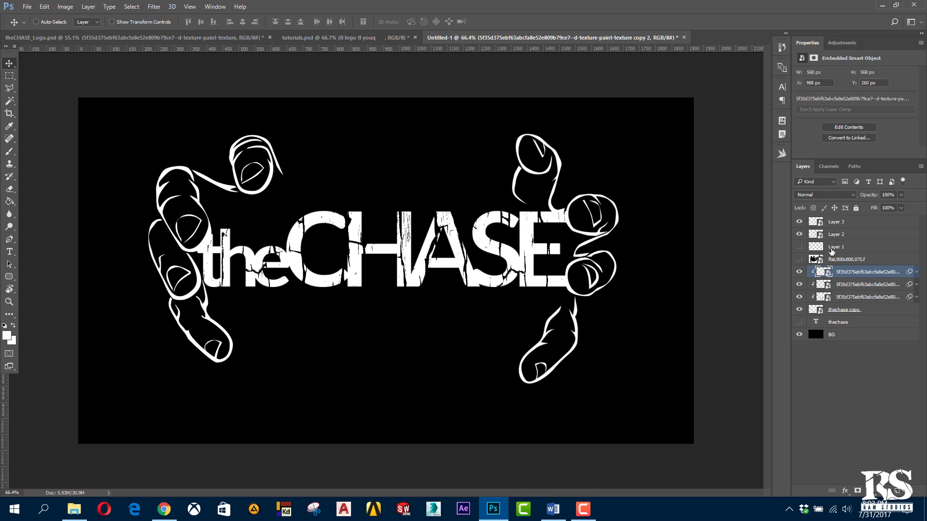
left_click_drag(853, 274, 852, 452)
left_click_drag(894, 488, 897, 490)
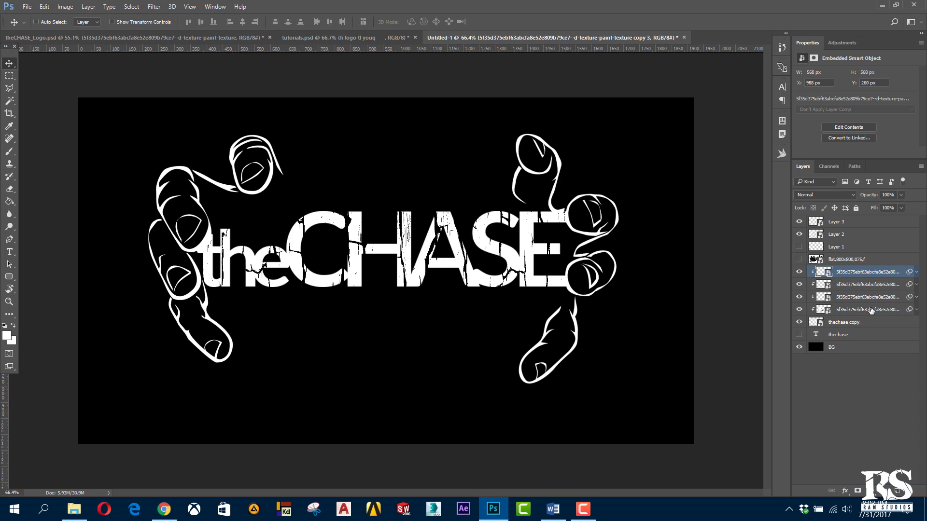
left_click_drag(872, 312, 844, 223)
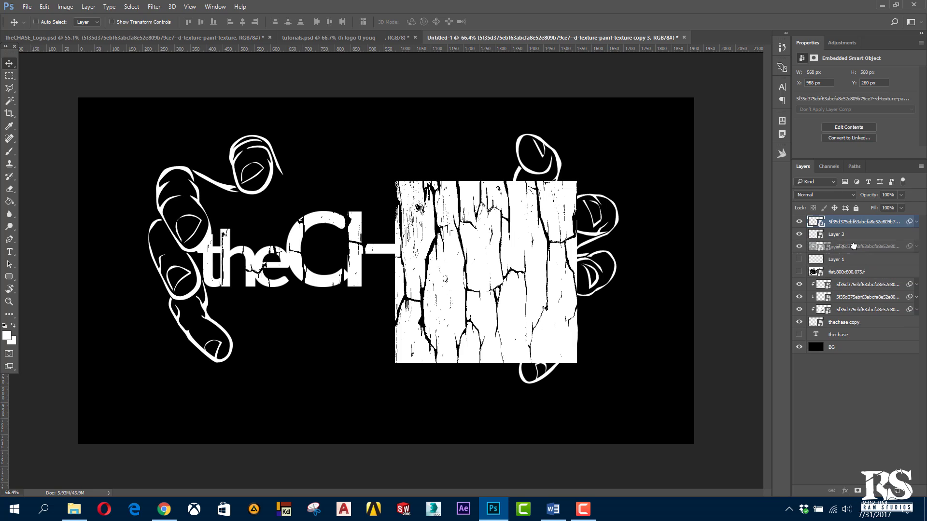
left_click_drag(853, 288, 845, 241)
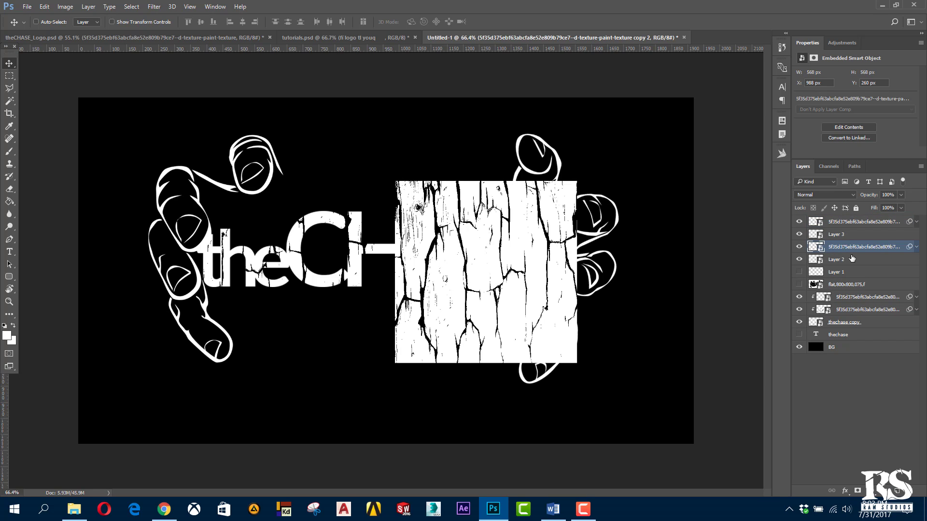
Clip the texture copies to the Layer 2 and Layer 3 hand layers
left_click(870, 259)
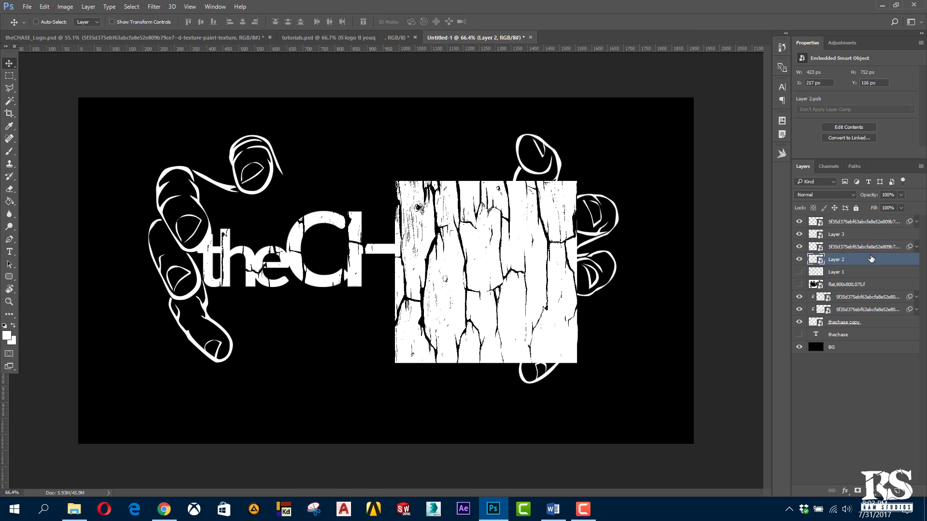
left_click(807, 253, "alt")
left_click(851, 228, "alt")
left_click(863, 249)
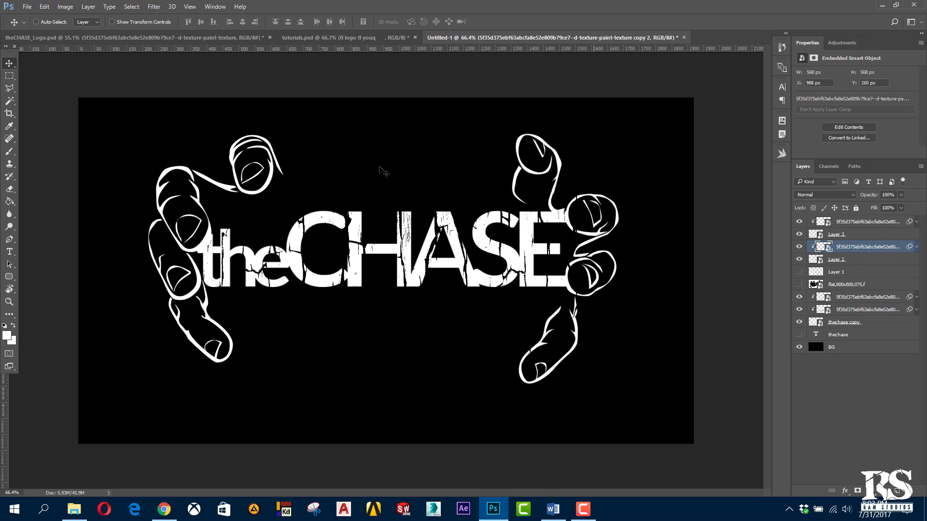
Move and enlarge the Layer 2 texture copy to cover the left hand
left_click_drag(520, 257, 263, 235)
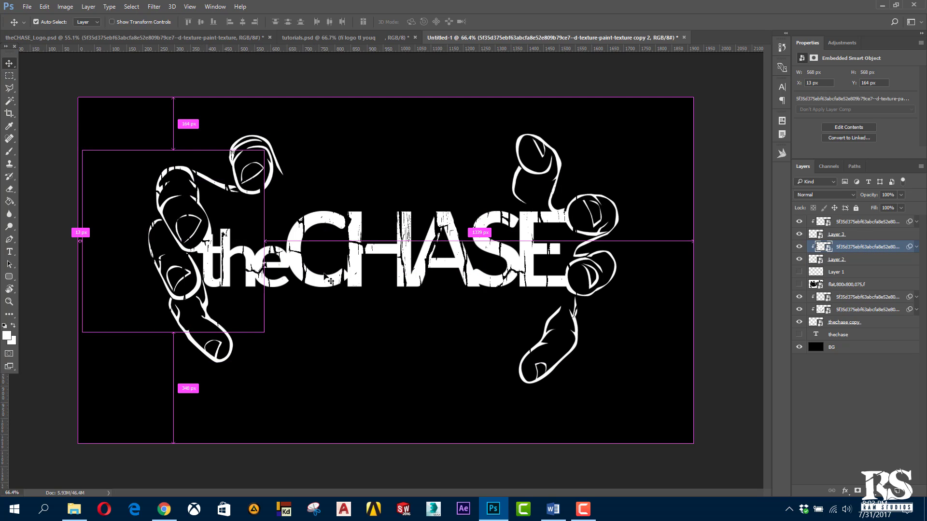
key("ctrl+t")
key("Return")
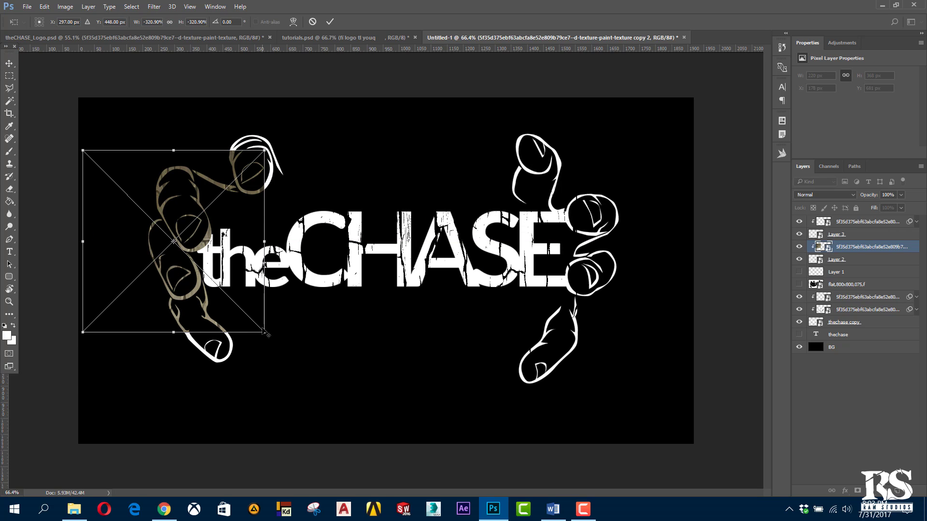
mouse_move(173, 241)
left_mouse_down()
mouse_move(274, 334)
mouse_move(261, 334)
mouse_move(141, 212)
left_mouse_up()
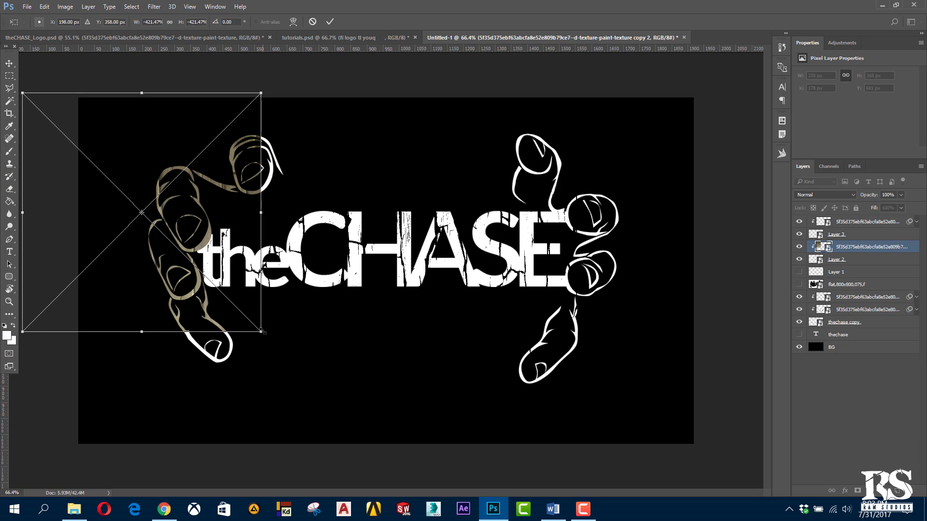
left_click_drag(261, 332, 265, 336)
left_click_drag(203, 302, 271, 333)
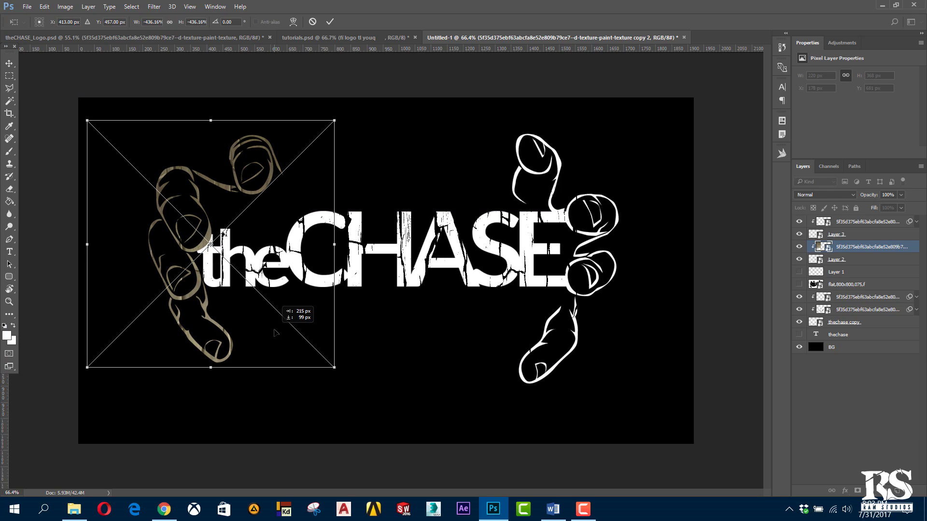
key("v")
left_click(414, 194)
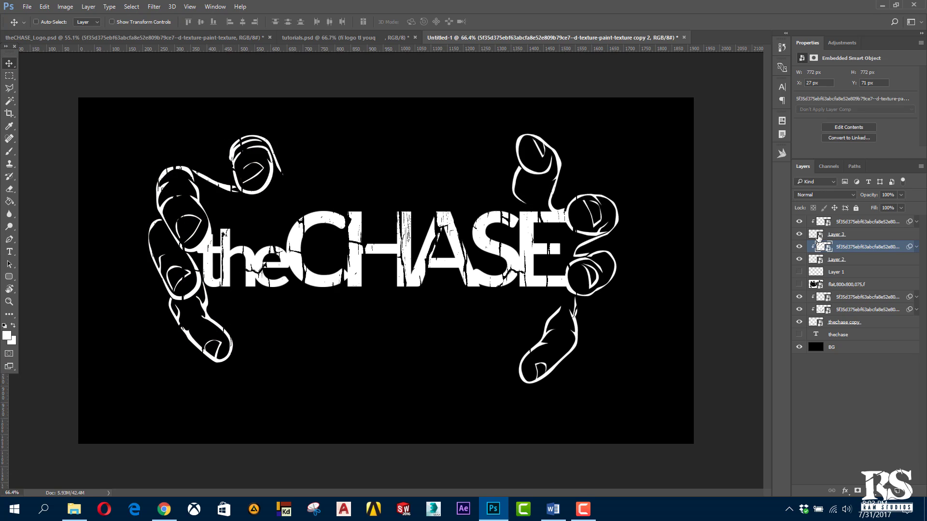
Enlarge the top texture copy and move it across the right hand
left_click(849, 223)
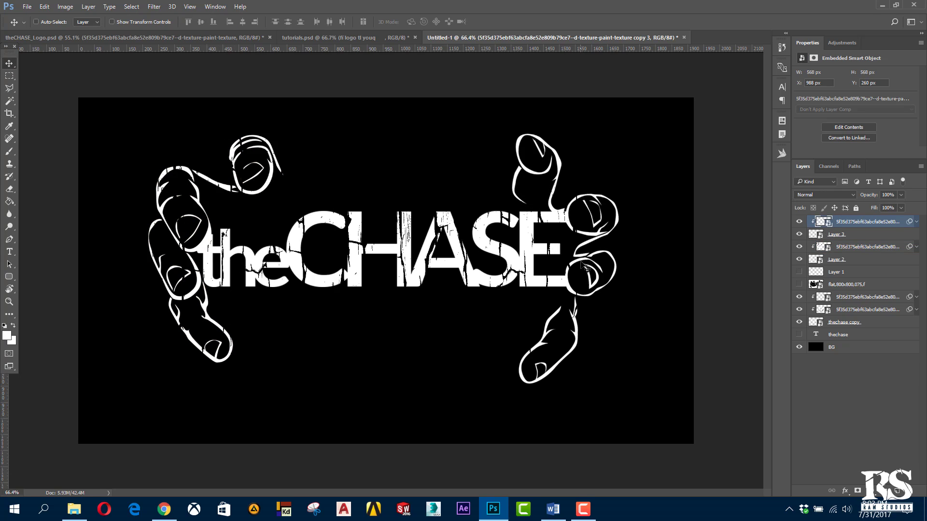
left_click_drag(549, 251, 560, 266)
key("ctrl+t")
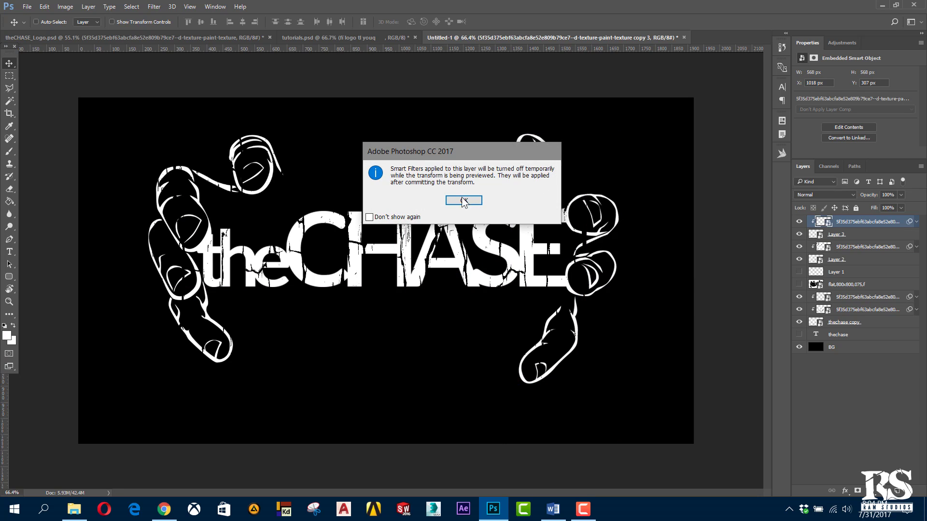
left_click(463, 200)
left_click_drag(586, 195, 641, 142)
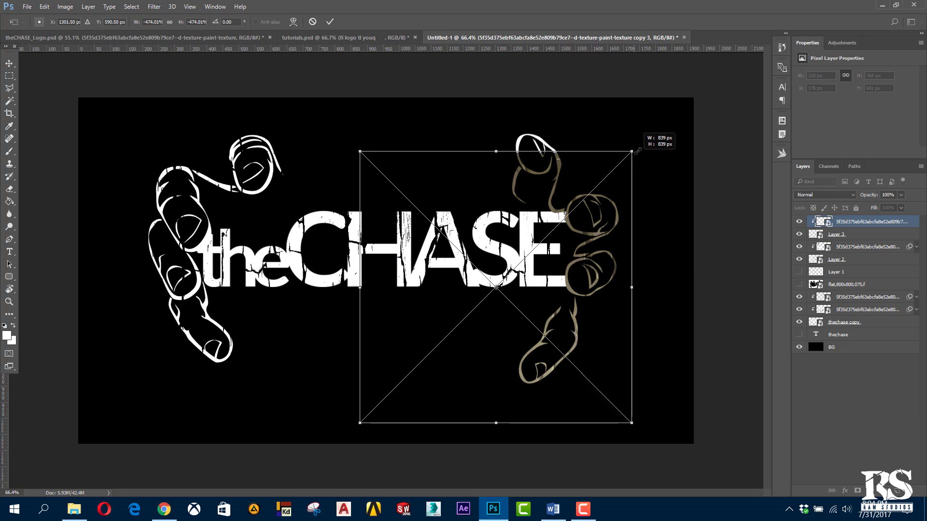
left_click_drag(586, 260, 619, 232)
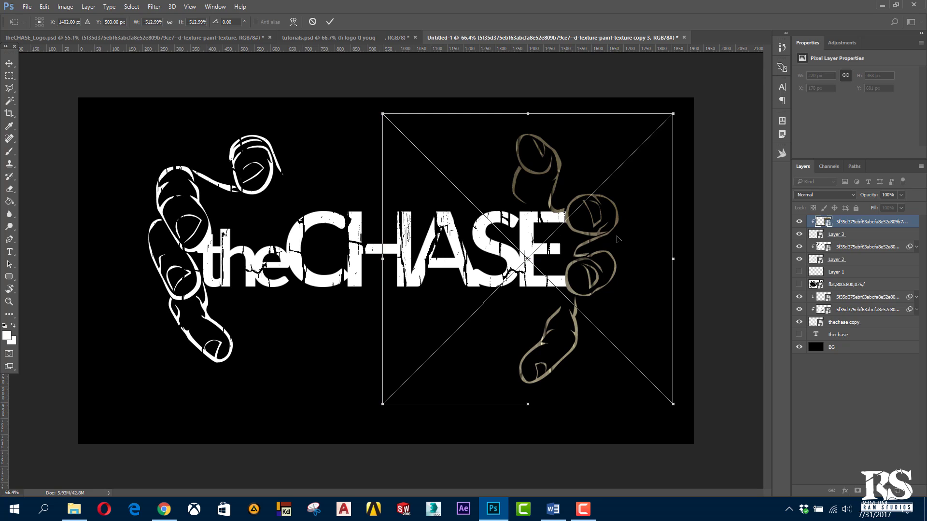
key("Return")
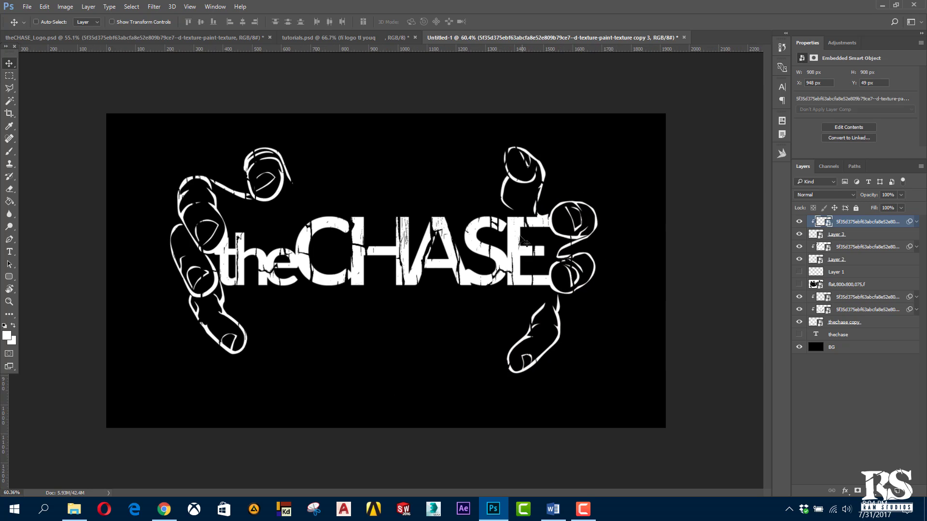
scroll(556, 248, "down", 3)
scroll(545, 252, "up", 2)
left_click(48, 37)
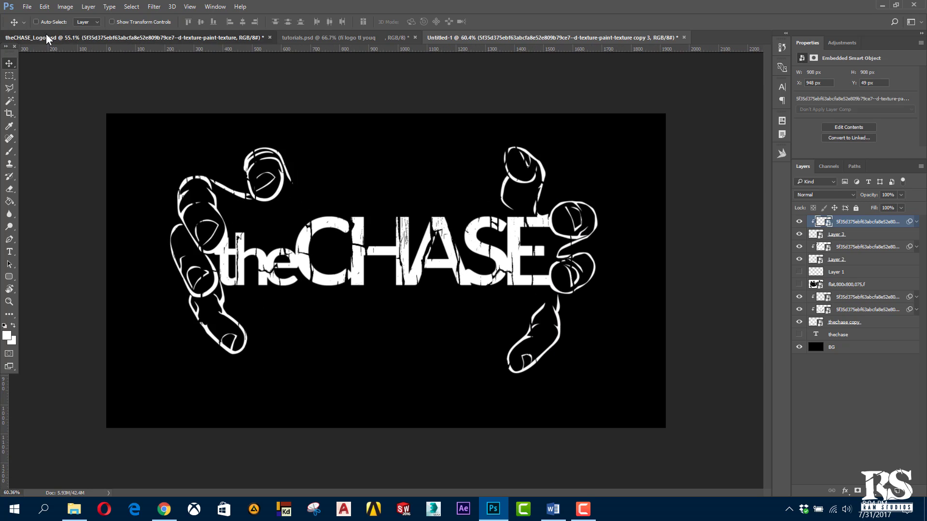
left_click(799, 222)
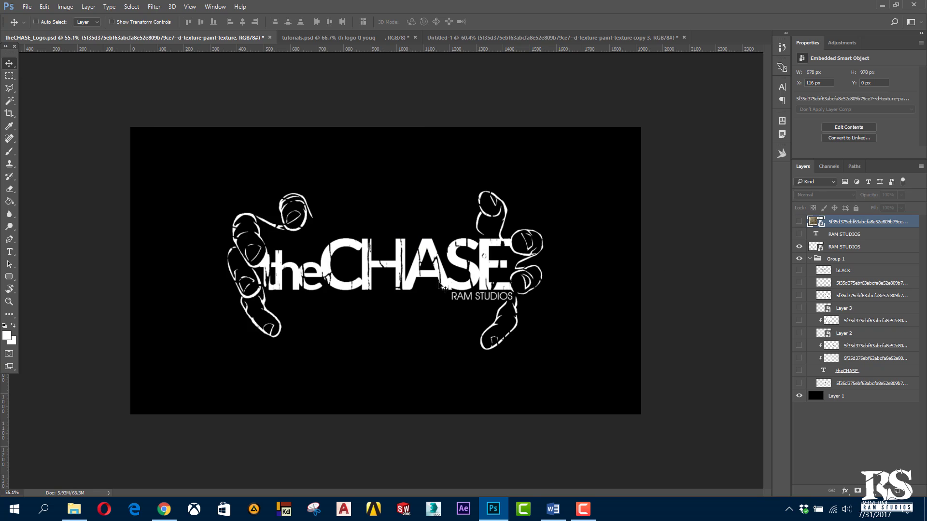
key("ctrl+plus")
left_click(363, 38)
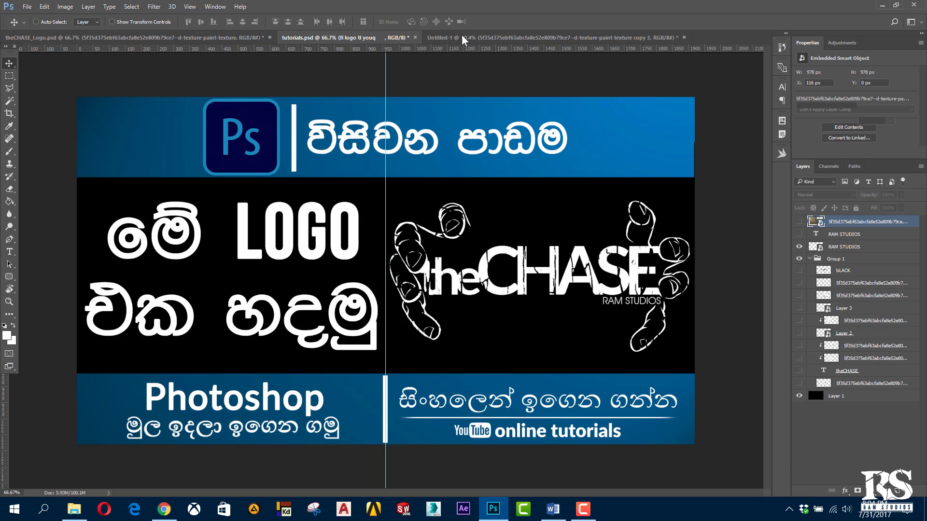
left_click(465, 38)
scroll(647, 258, "up", 2)
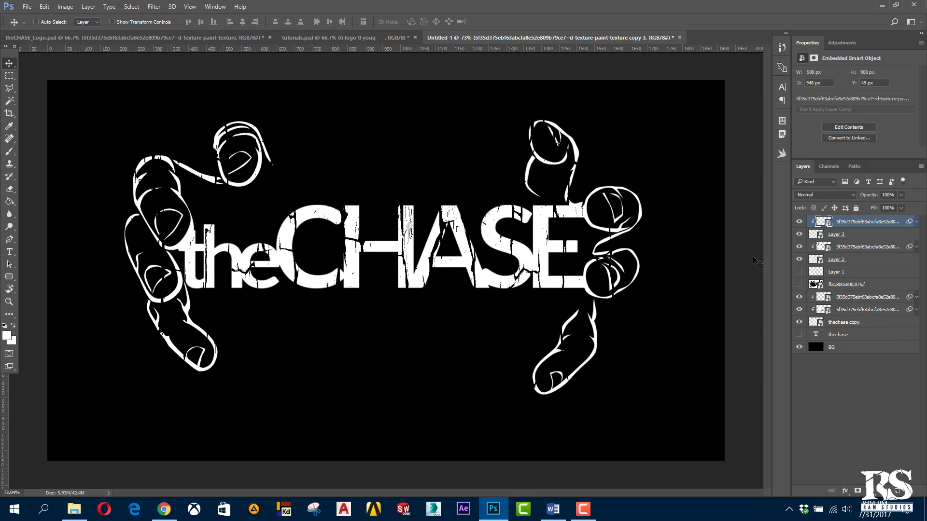
Type 'RAM STUDIOS' below theCHASE and select the text
left_click(9, 252)
left_click(317, 389)
type("ra")
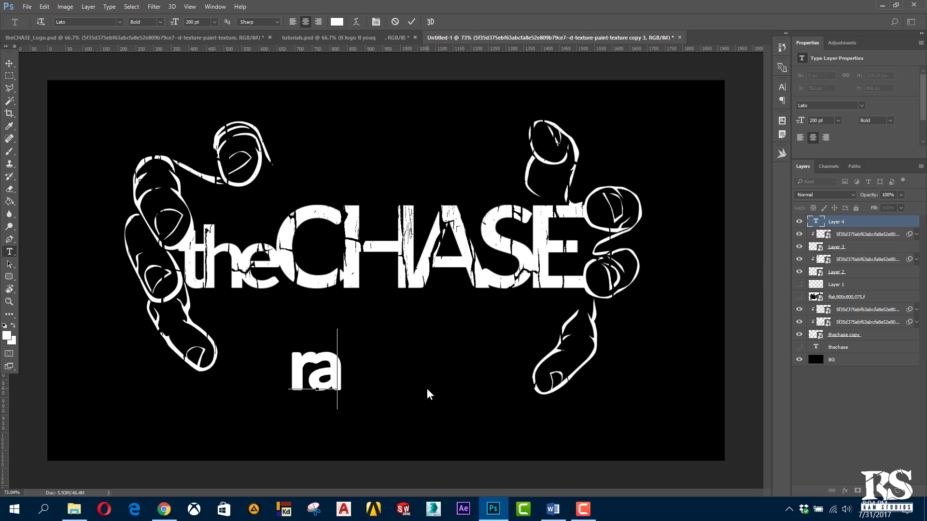
key("BackSpace")
key("BackSpace")
type("RA")
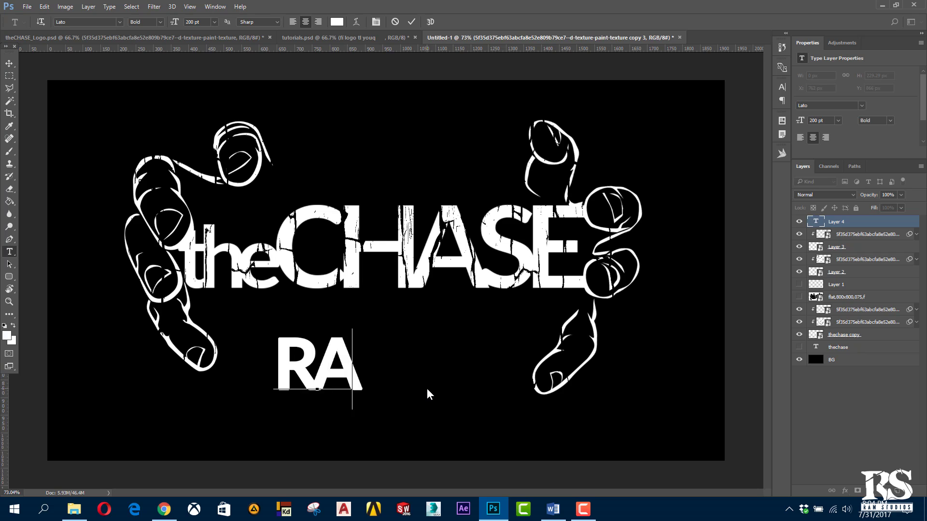
type("M STU")
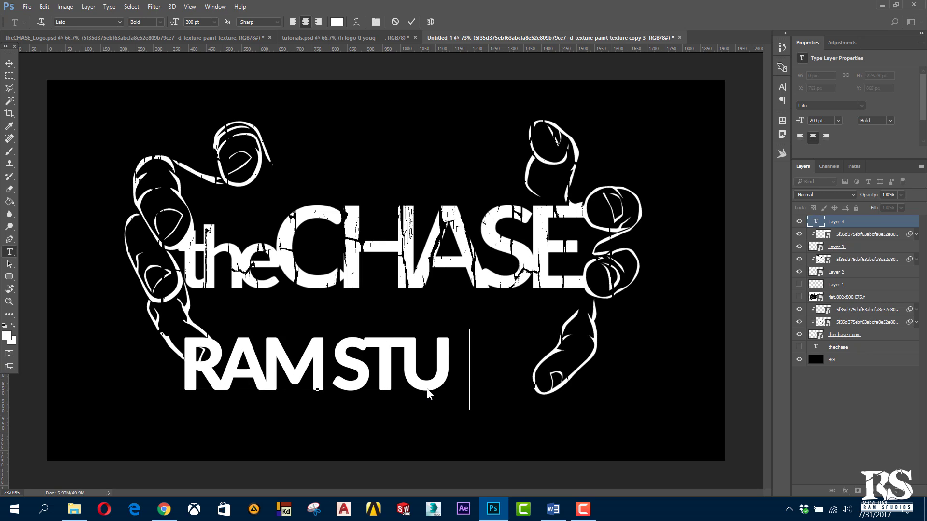
type("DIOS")
key("shift+Left")
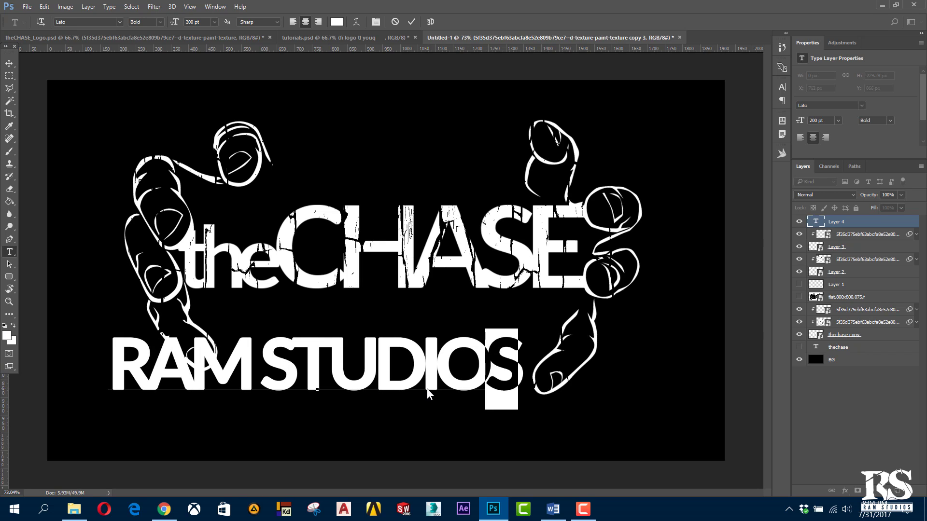
key("shift+Left")
key("shift+Left")
key("shift+Left")
key("shift+Left")
key("shift+Left")
key("shift+Left")
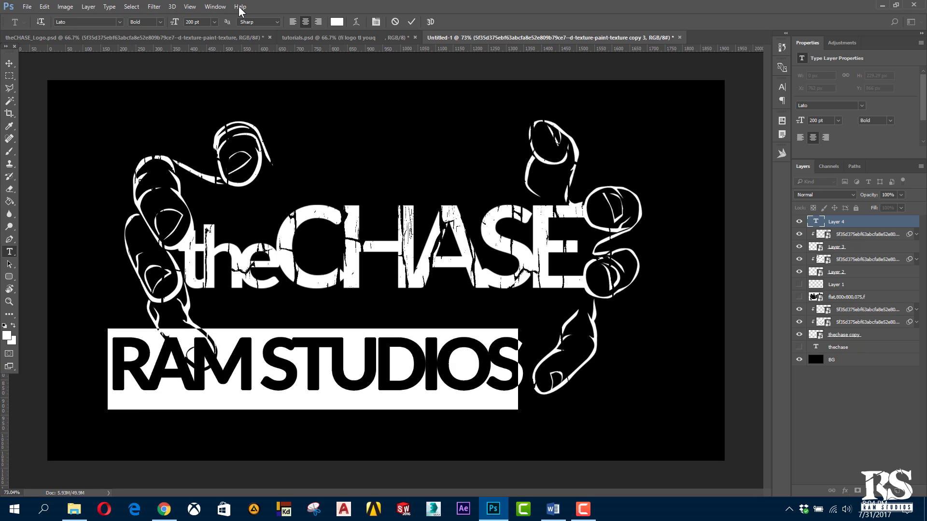
Set the subtitle to 36 pt FMMalithi, then switch to theCHASE_Logo.psd
left_click(213, 23)
left_click(215, 107)
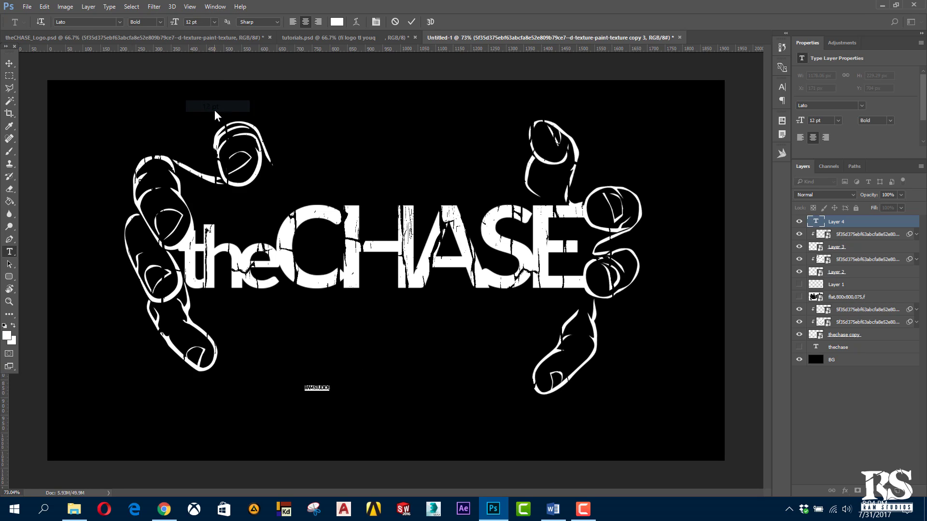
left_click(214, 22)
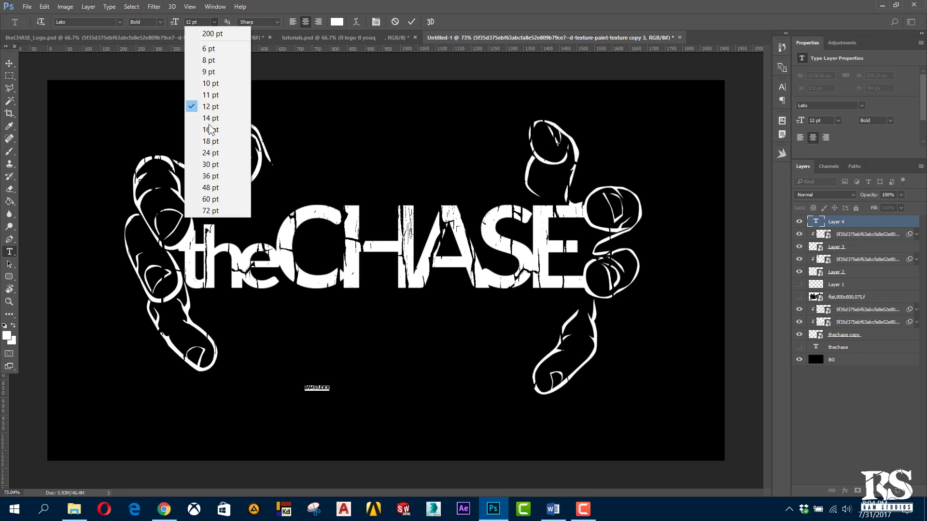
left_click(210, 153)
left_click(214, 23)
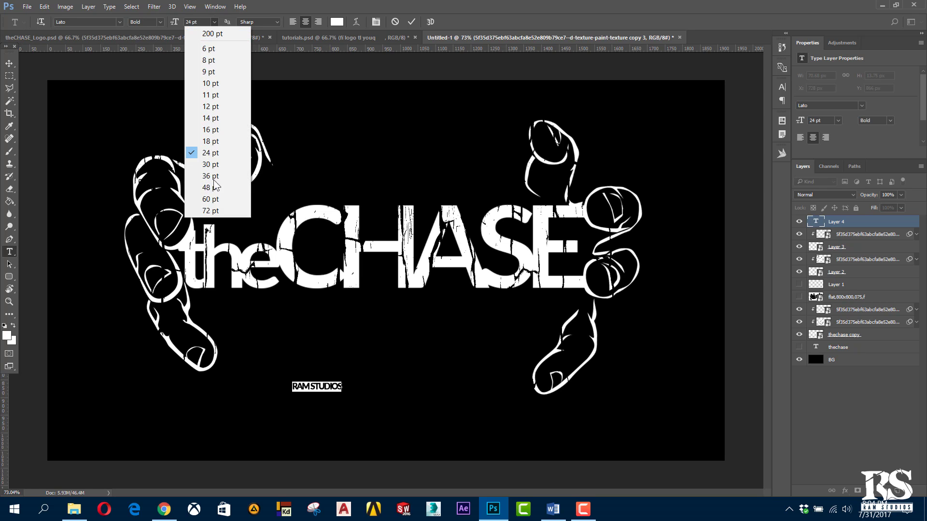
left_click(210, 179)
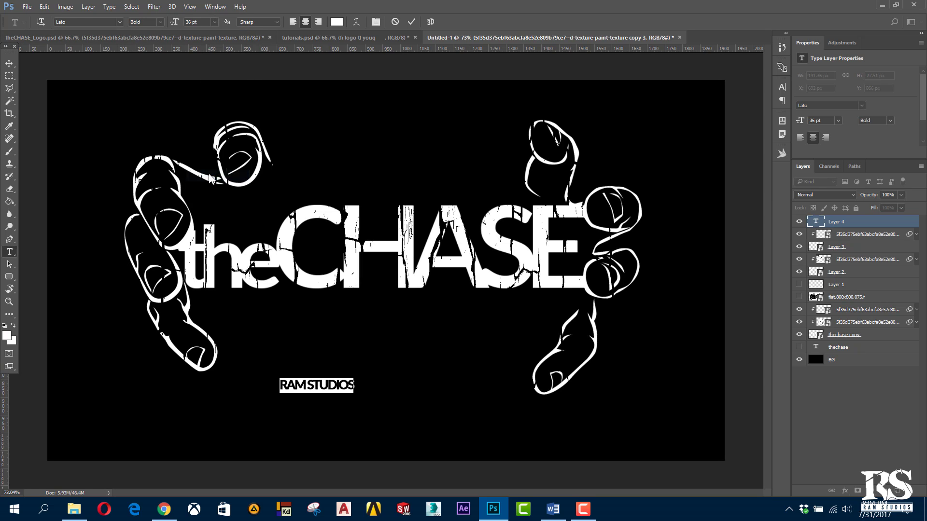
left_click(120, 21)
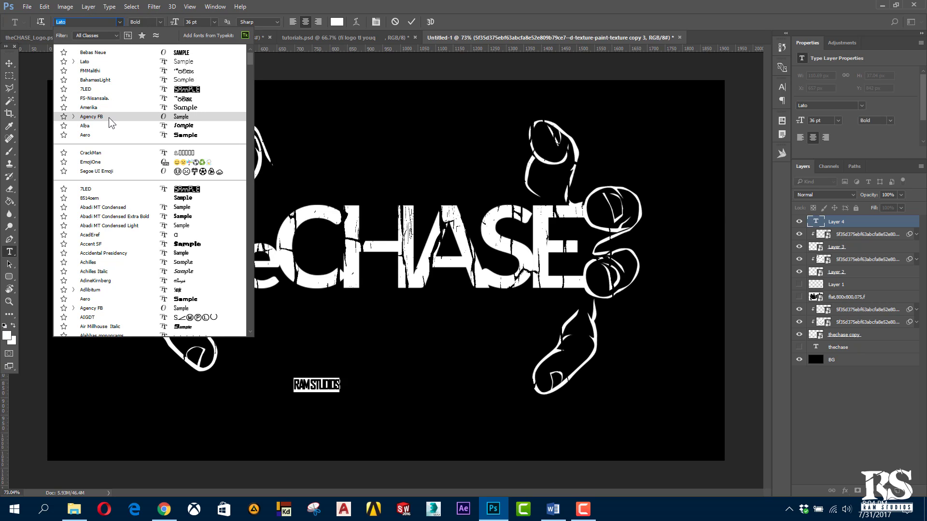
left_click(121, 75)
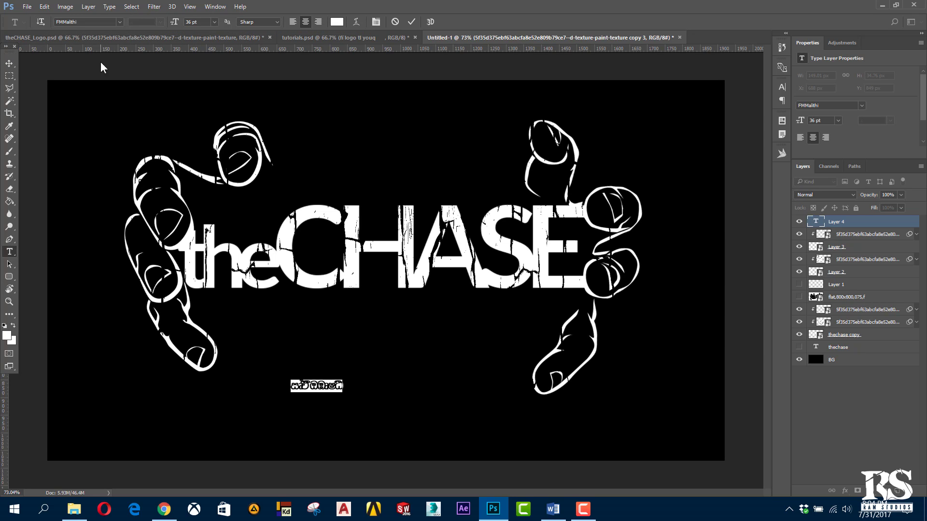
left_click(104, 38)
Show the reference file's RAM STUDIOS layer and drag it into Untitled-1
left_click(799, 234)
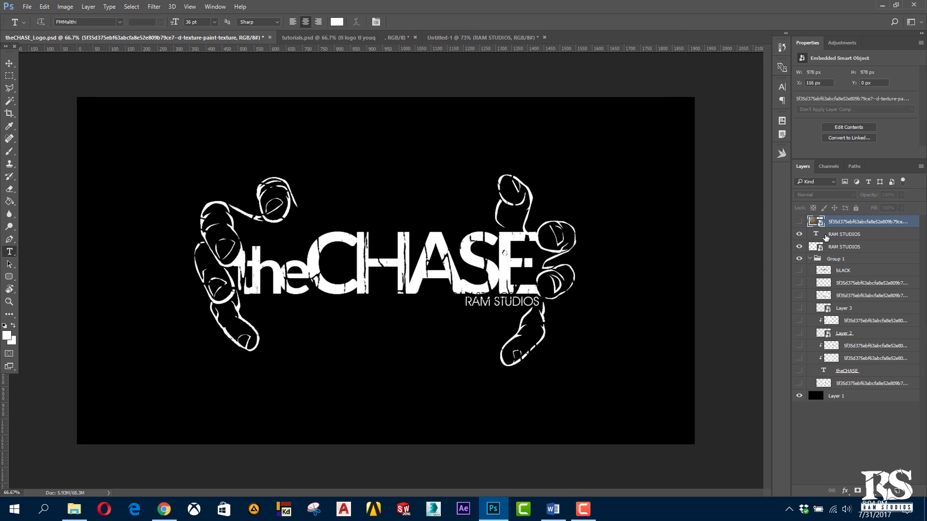
left_click(846, 235)
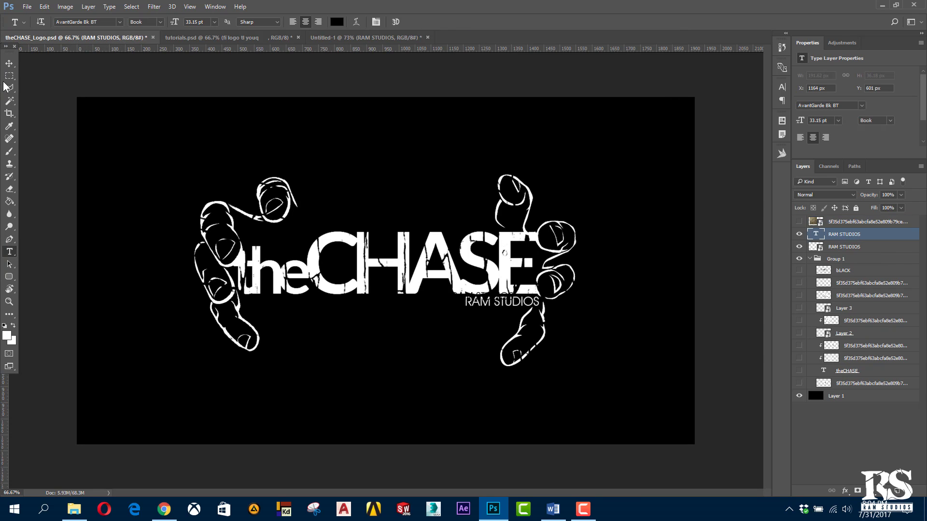
key("v")
mouse_move(453, 333)
left_mouse_down()
mouse_move(370, 322)
mouse_move(356, 87)
mouse_move(372, 382)
left_mouse_up()
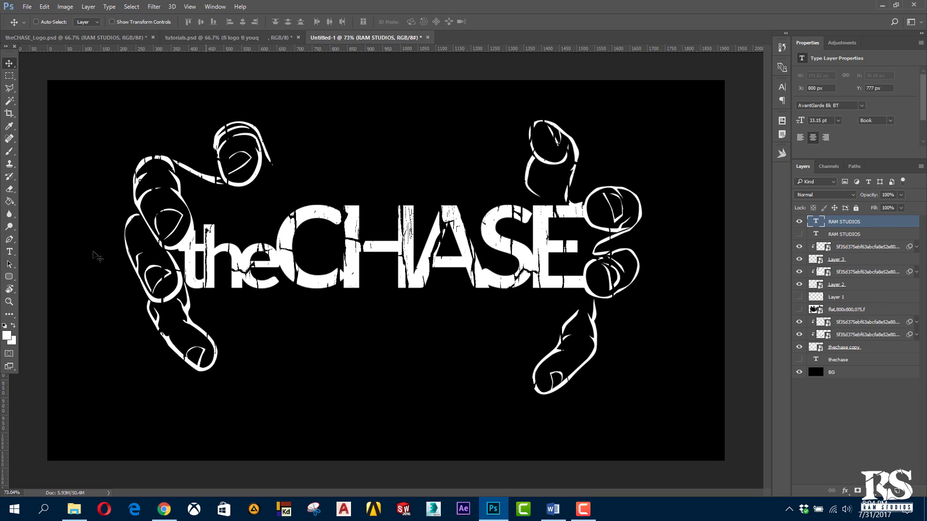
Recolour the copied RAM STUDIOS text white and commit the edit
left_click(10, 252)
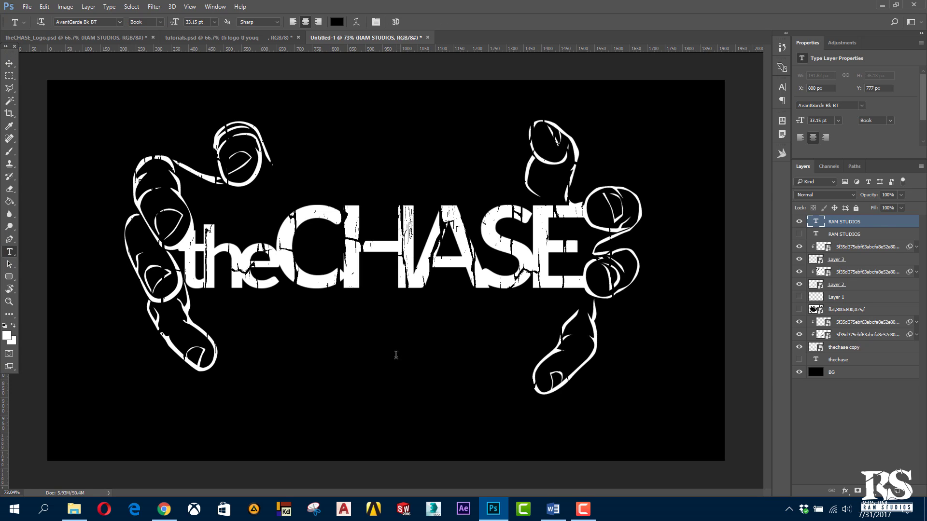
left_click_drag(396, 356, 217, 356)
left_click(336, 22)
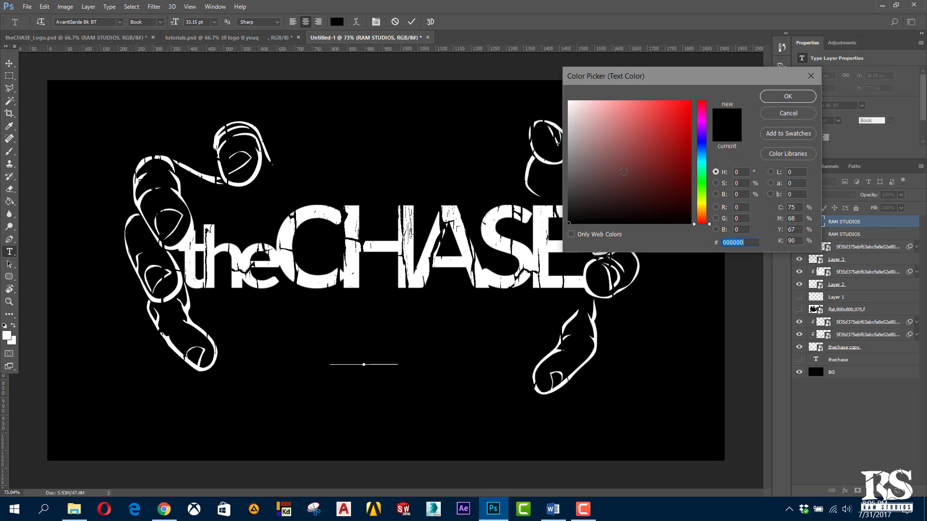
left_click(569, 101)
left_click(780, 97)
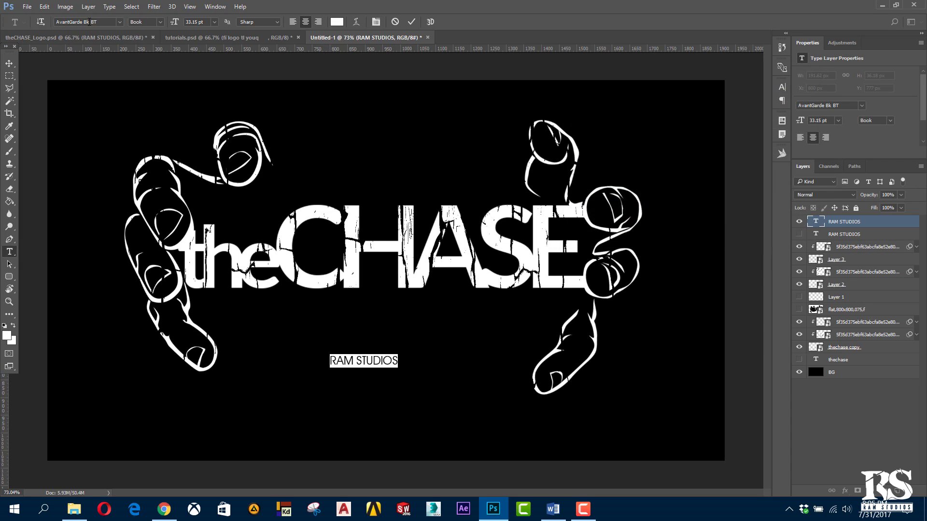
left_click(9, 63)
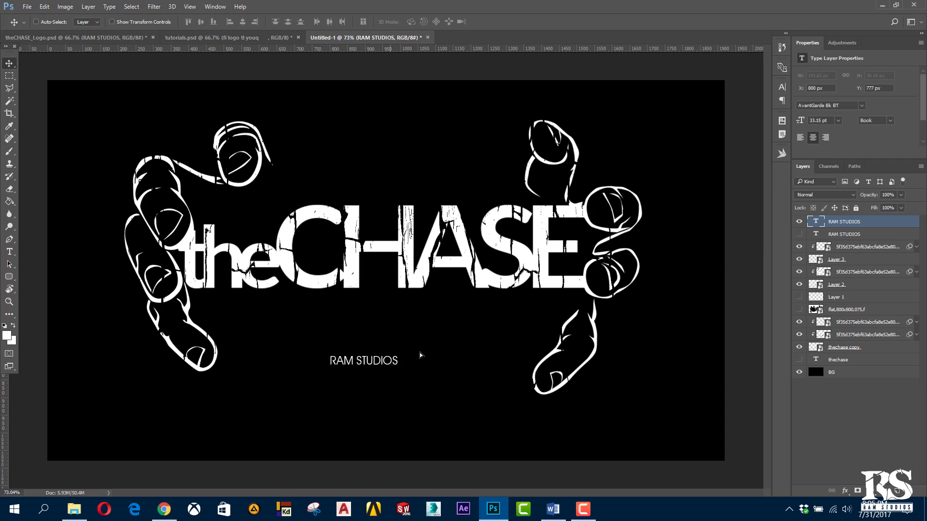
Move RAM STUDIOS under CHASE's right end, scale it to about 122%, and nudge it into place
left_click_drag(420, 356, 589, 303)
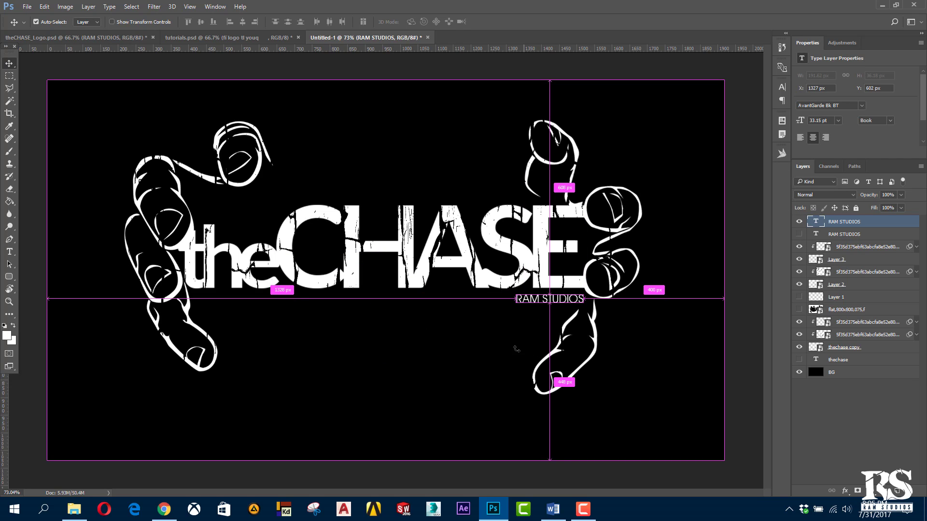
key("ctrl+t")
left_click_drag(515, 306, 509, 312)
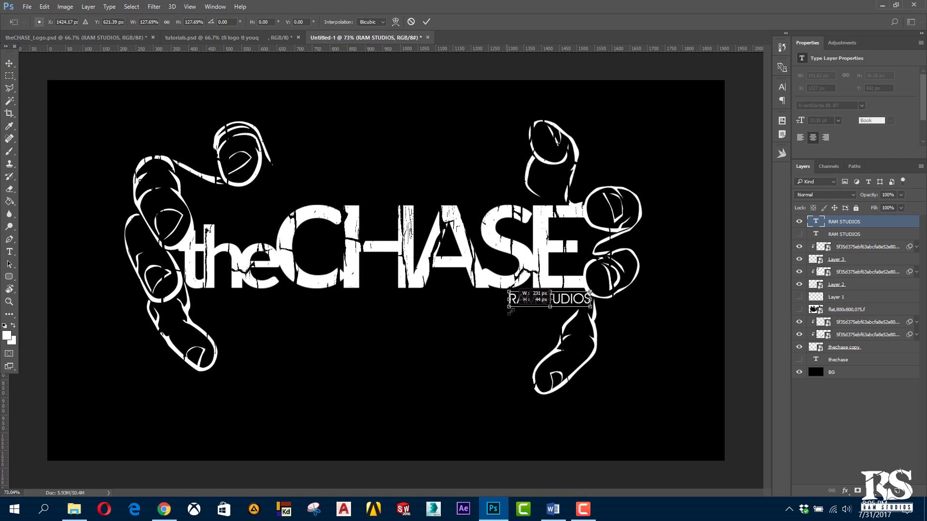
key("Return")
key("shift+Left")
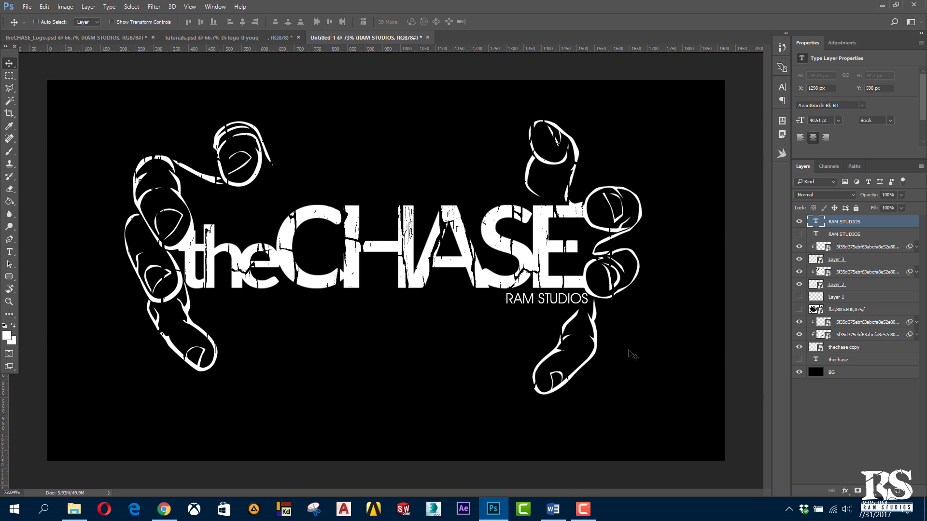
key("shift+Left")
key("Right")
key("Right")
key("Right")
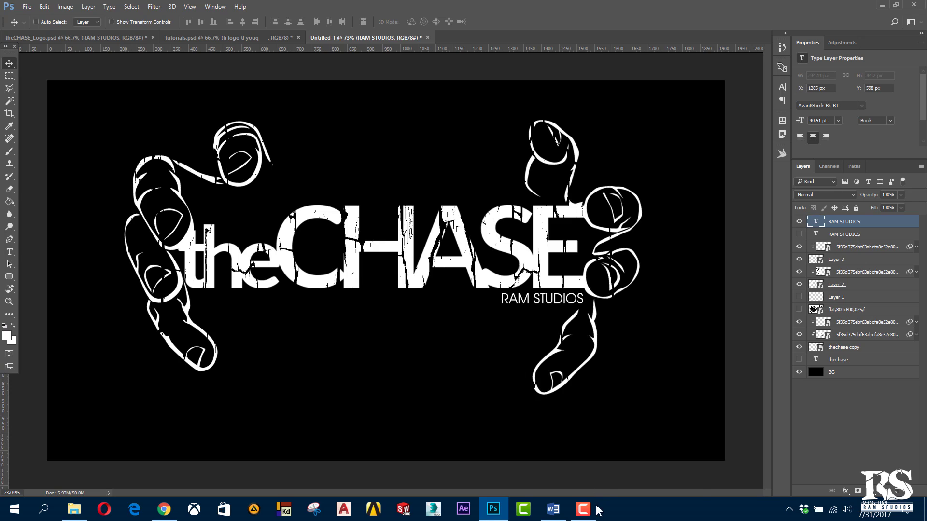
left_click(583, 508)
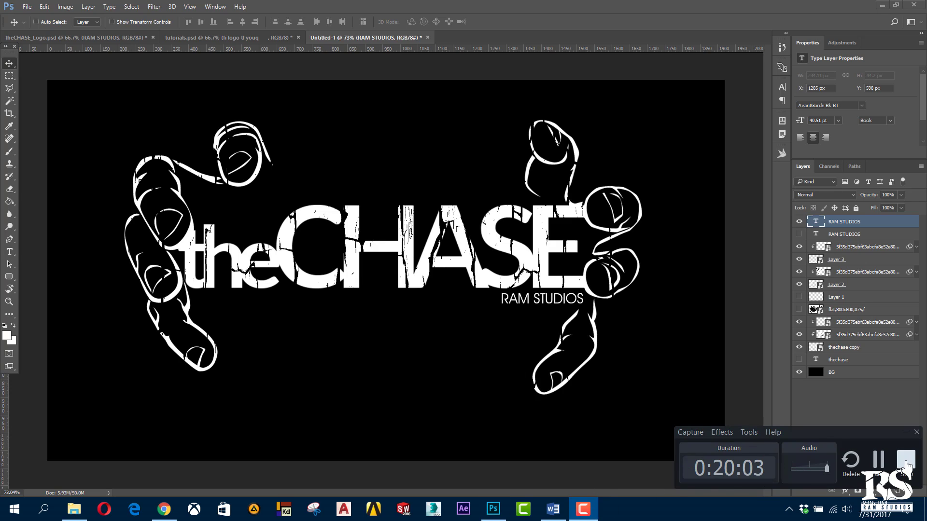